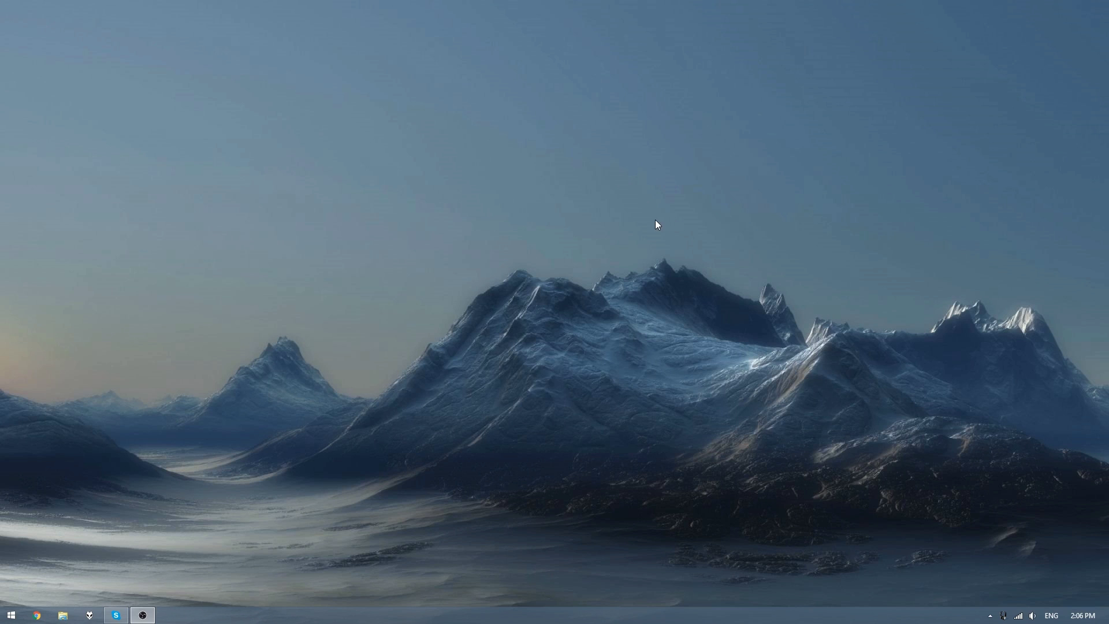
Open the WraithBeta006 folder in Downloads and launch Wraith.exe
left_click(63, 613)
left_click(345, 153)
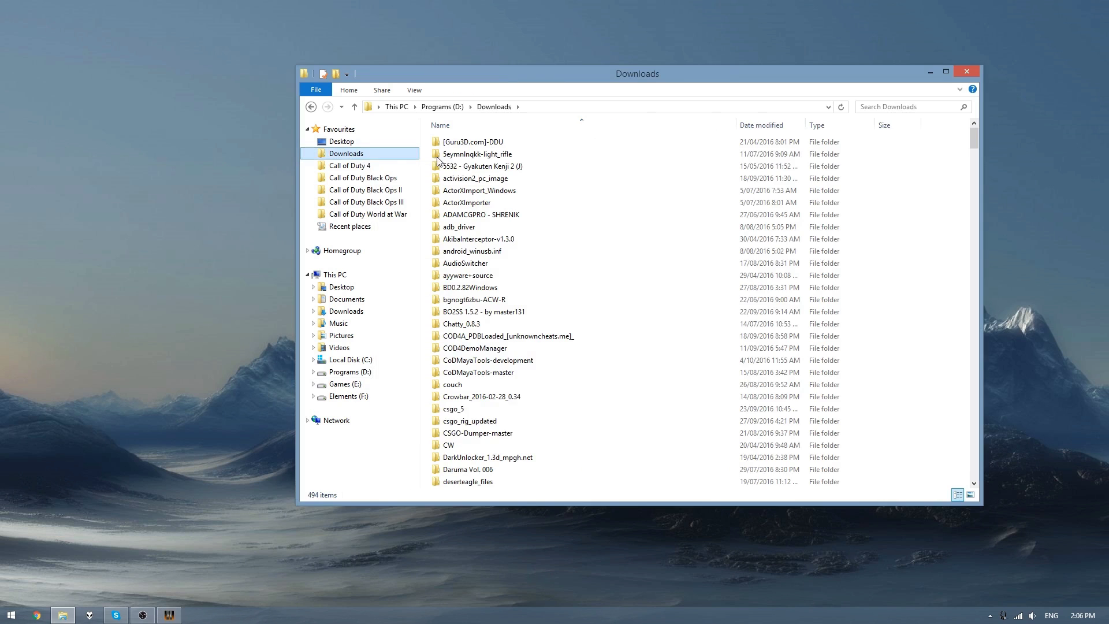
left_click(502, 150)
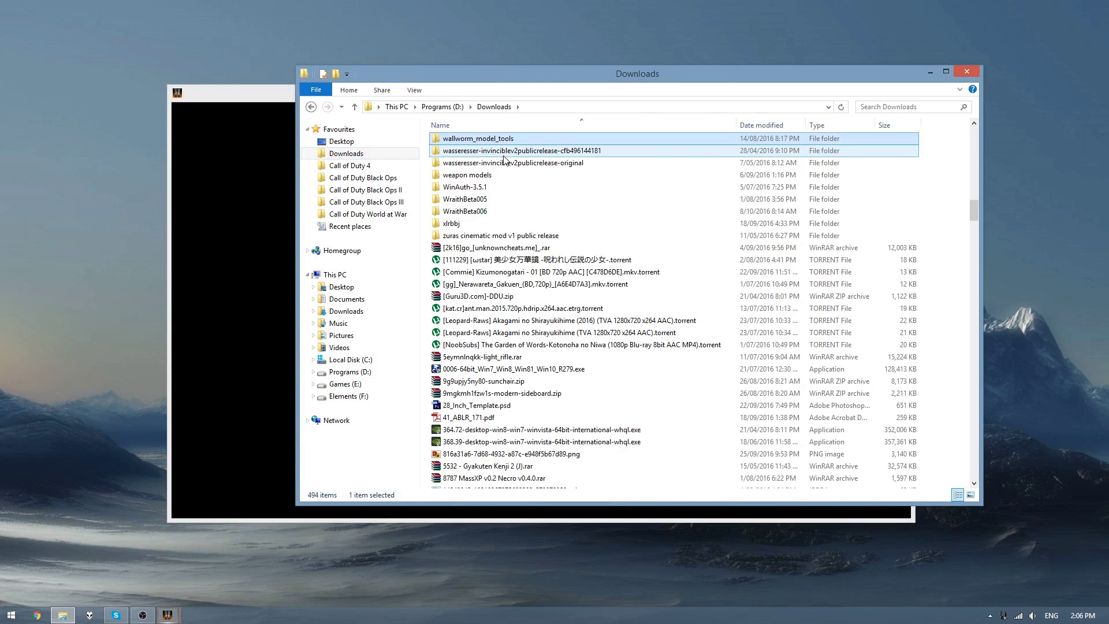
double_click(494, 211)
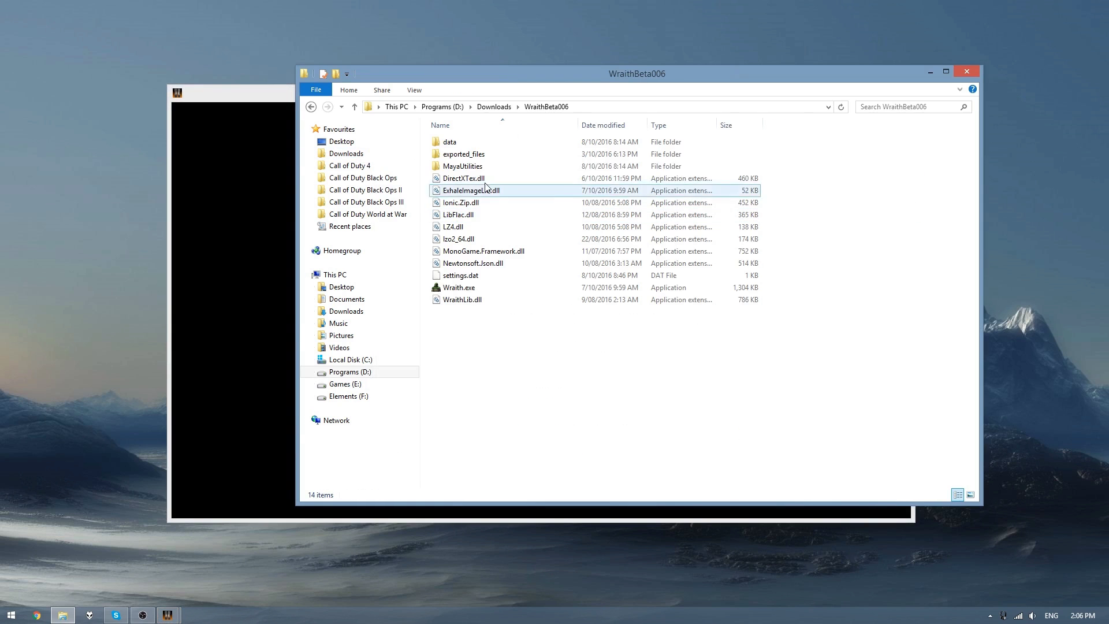
double_click(472, 292)
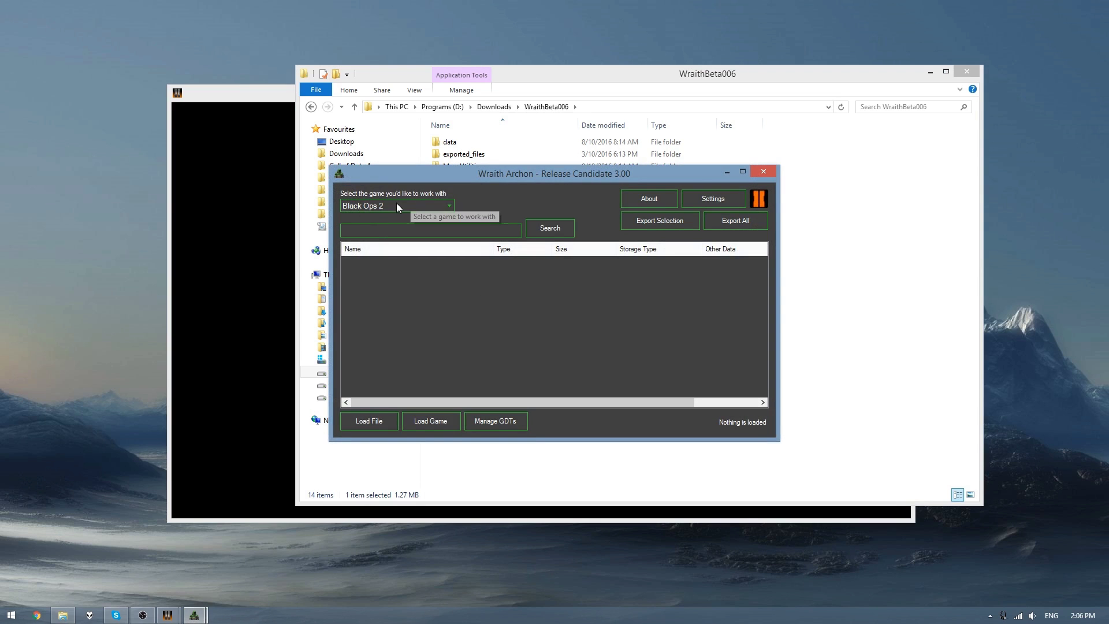
Choose Black Ops 2 as the game to work with
left_click(397, 206)
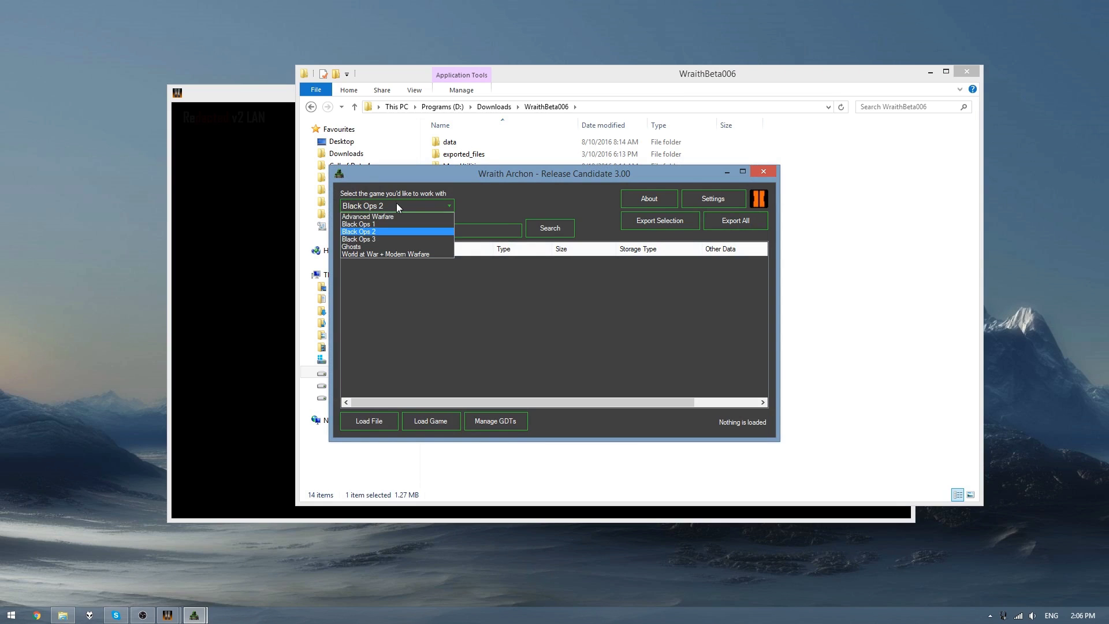
left_click(382, 230)
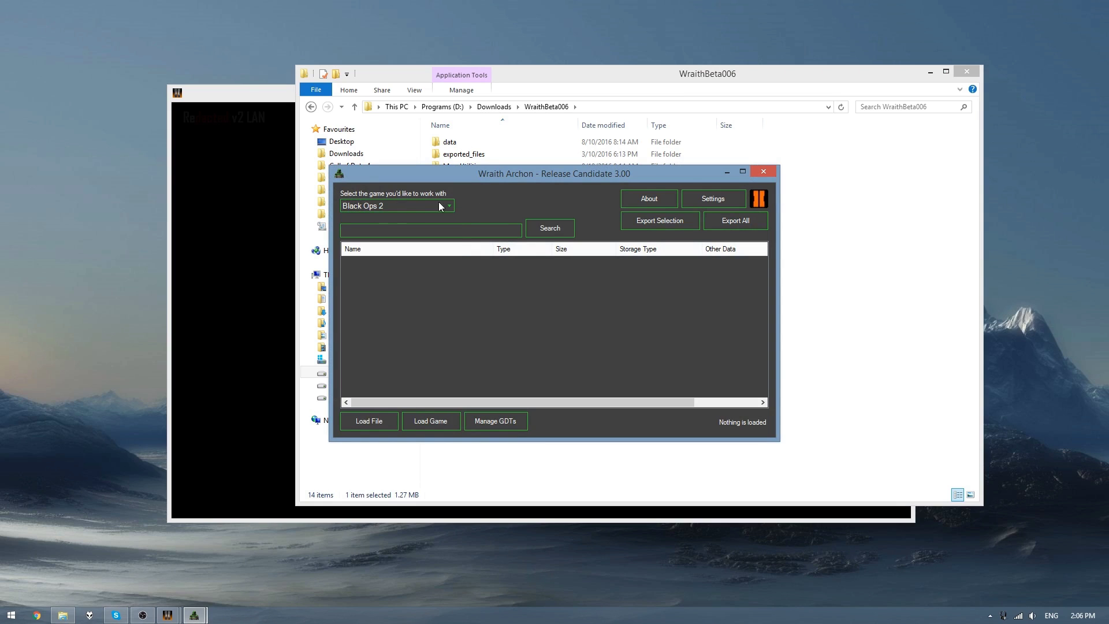
left_click(393, 207)
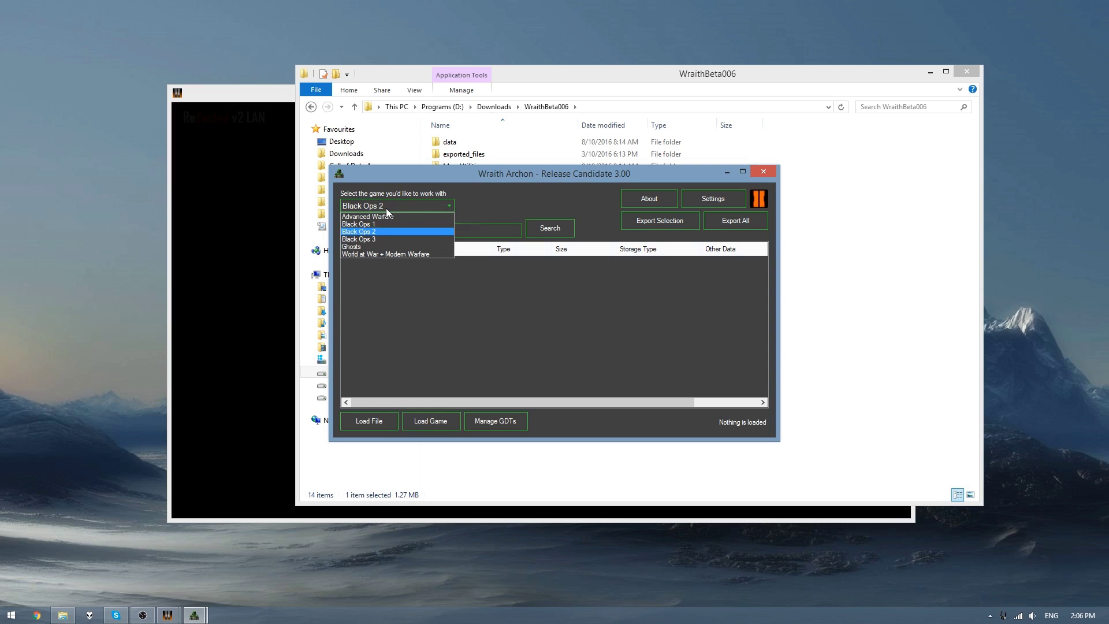
Review the general and image export settings, including the available export formats and the normal map patching option
left_click(716, 199)
left_click(717, 200)
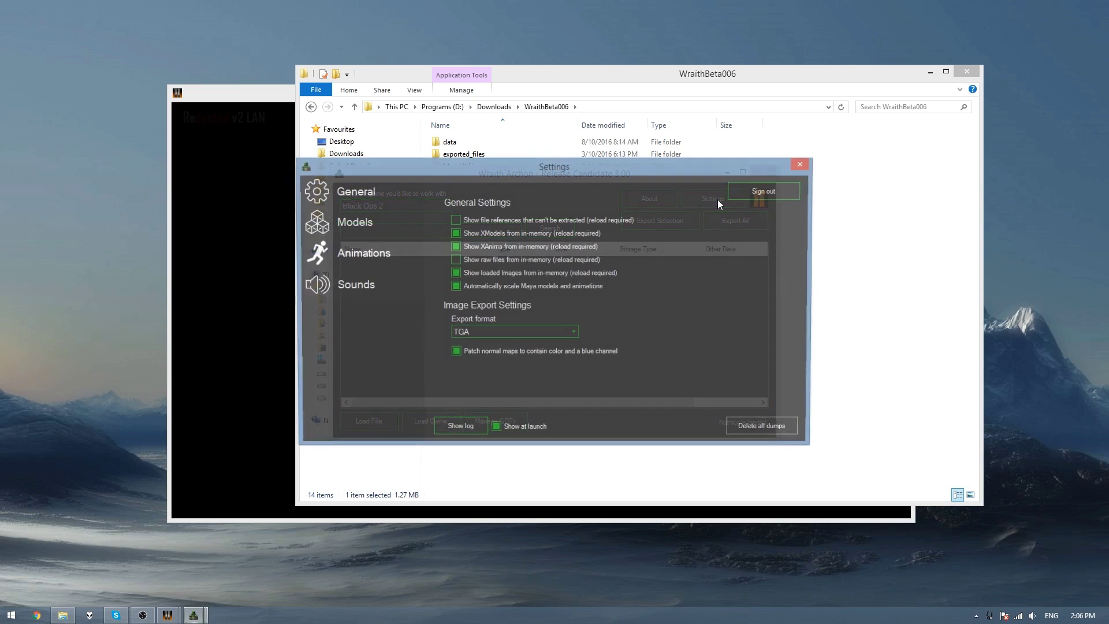
left_click(477, 327)
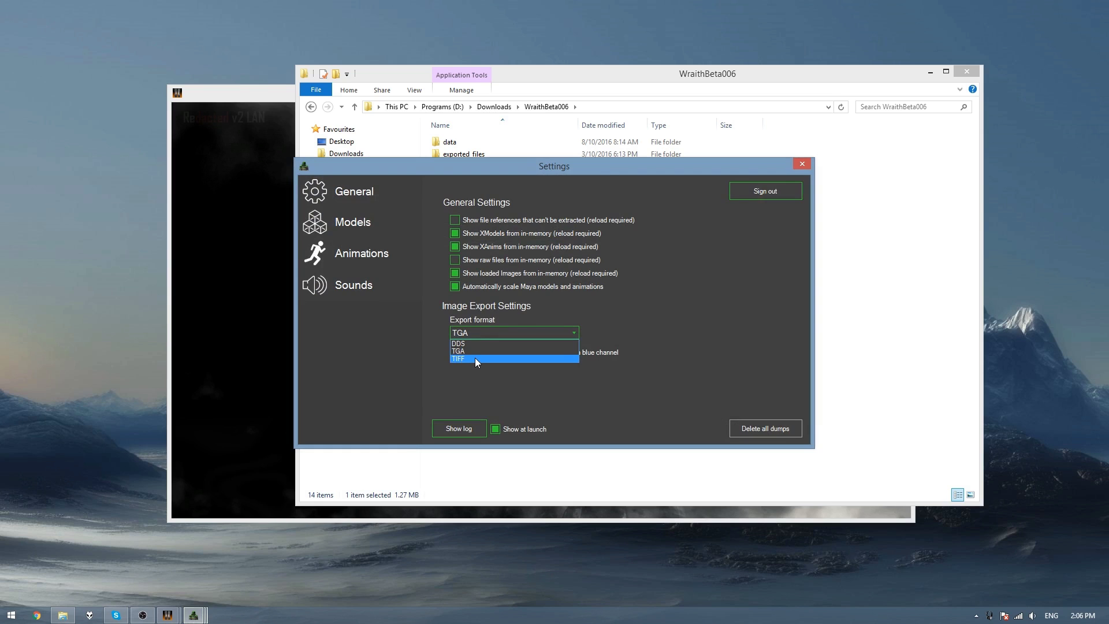
left_click(471, 383)
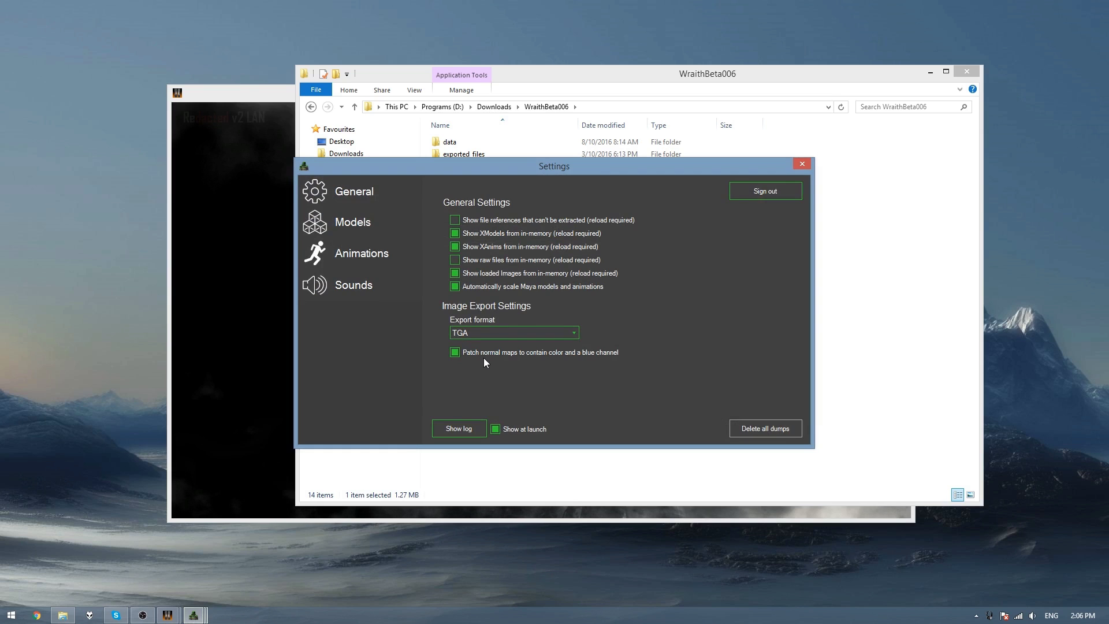
mouse_move(477, 358)
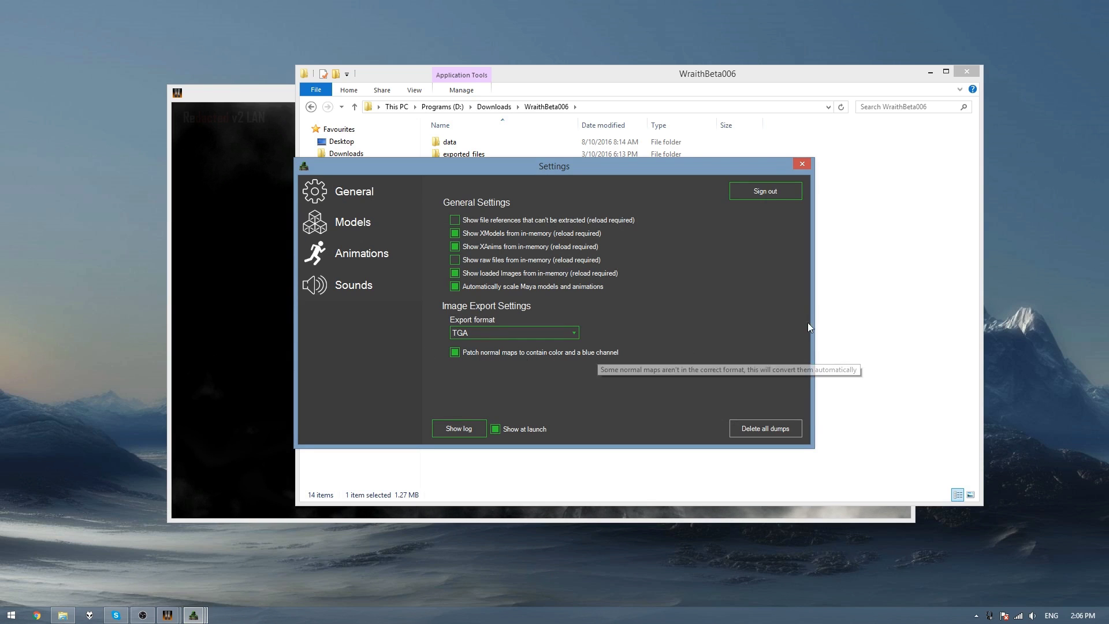
left_click(801, 164)
Switch to Black Ops II Multiplayer and start an online custom Team Deathmatch game on Turbine
left_click(223, 250)
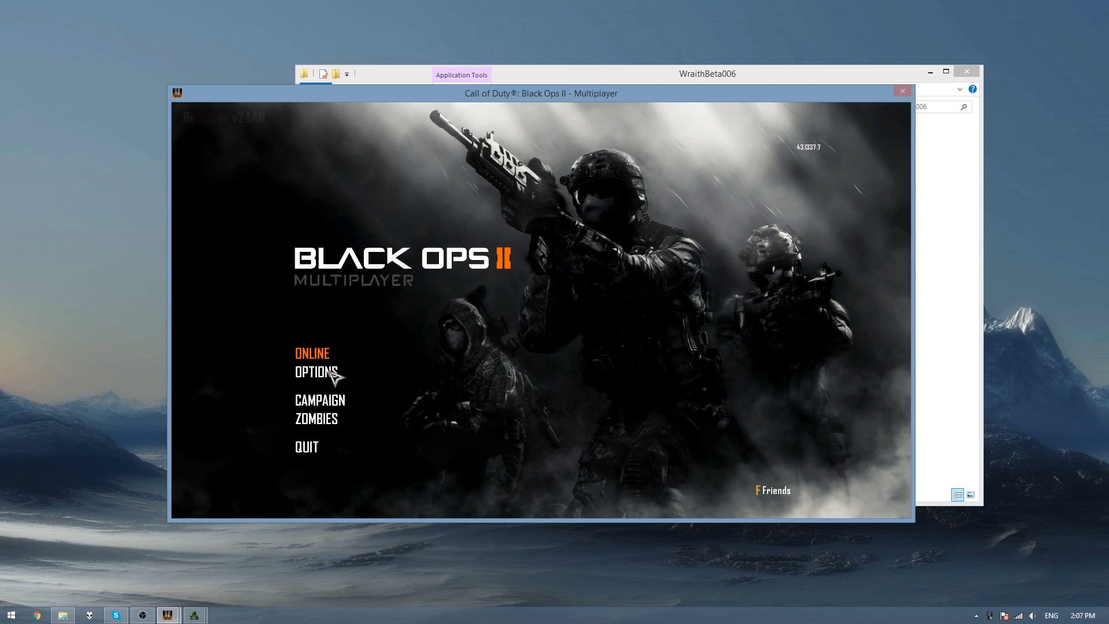
left_click(317, 358)
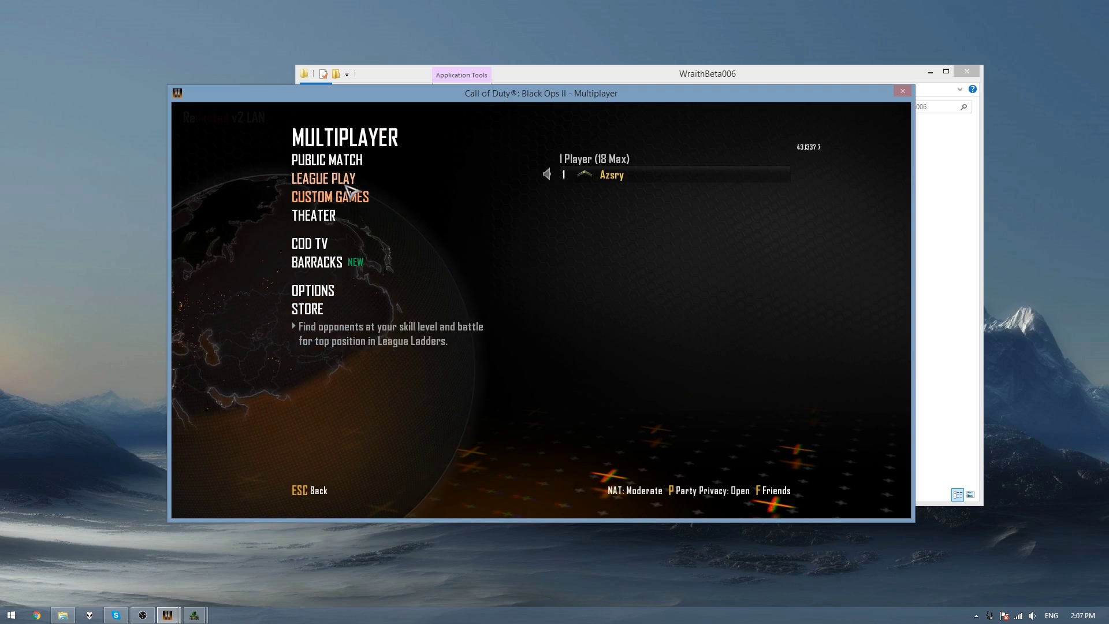
left_click(335, 188)
left_click(331, 167)
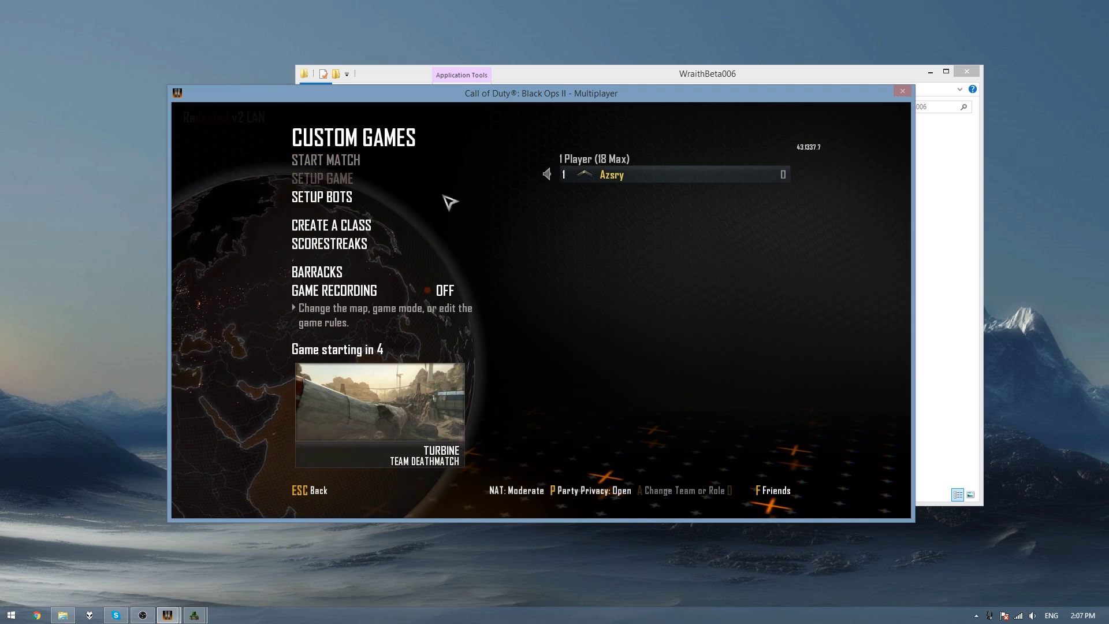
left_click(557, 218)
Switch back to Wraith Archon, load the running game's assets and search them for "ballista"
key("alt+Tab")
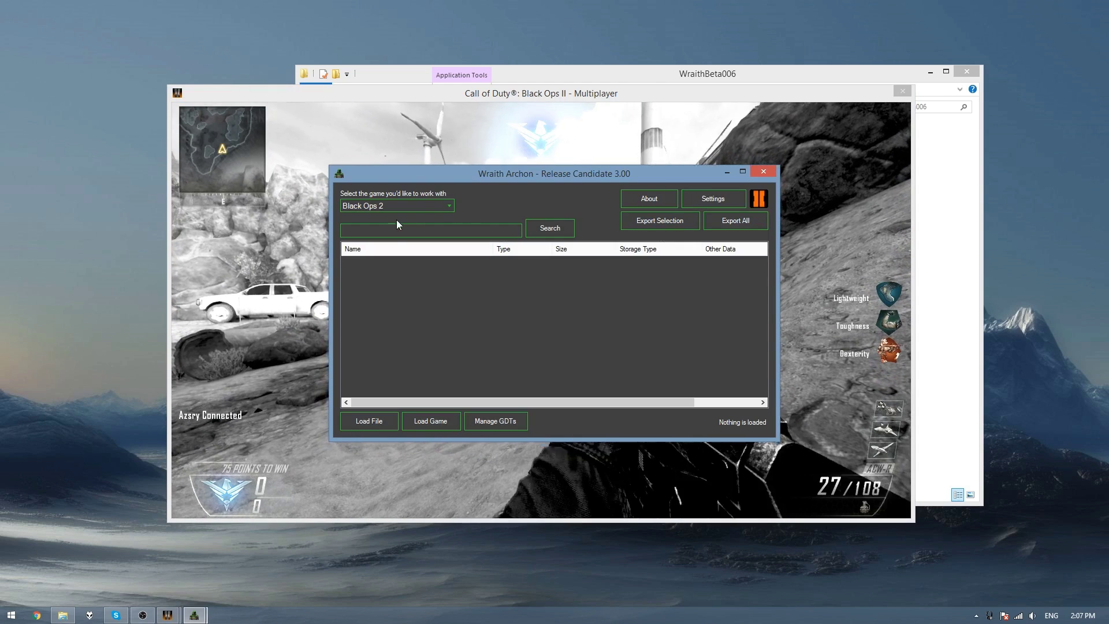
left_click(431, 421)
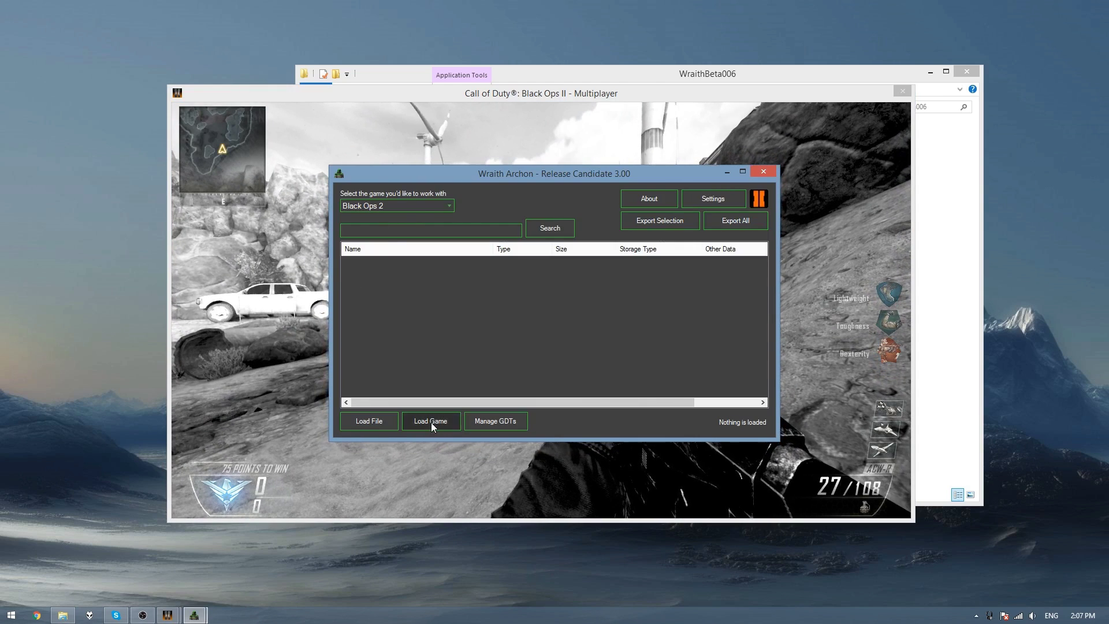
left_click(374, 228)
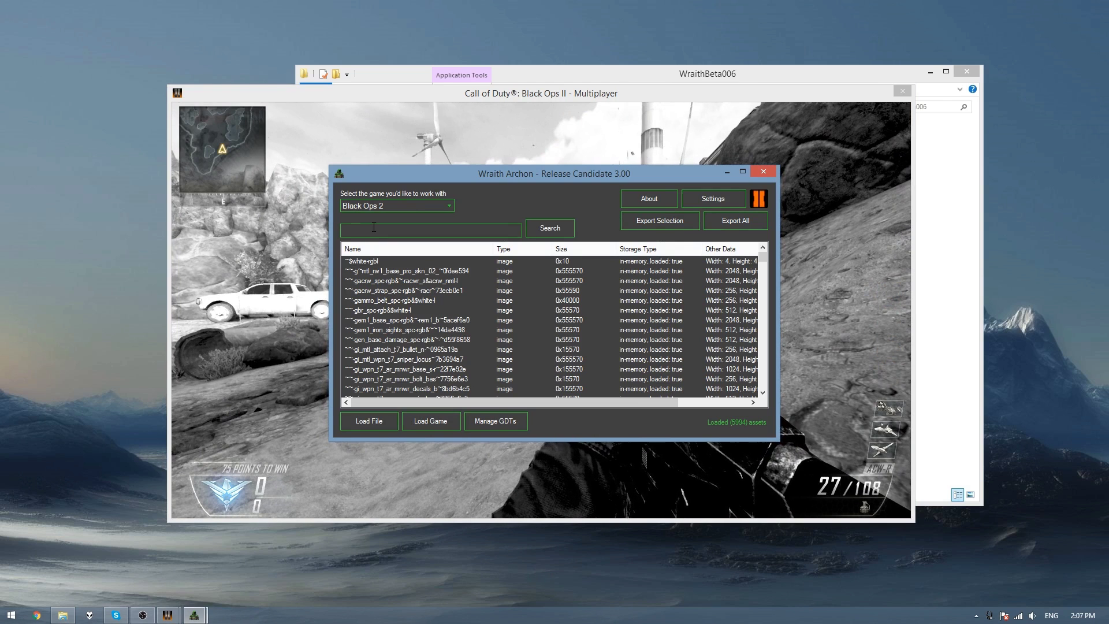
type("ballista")
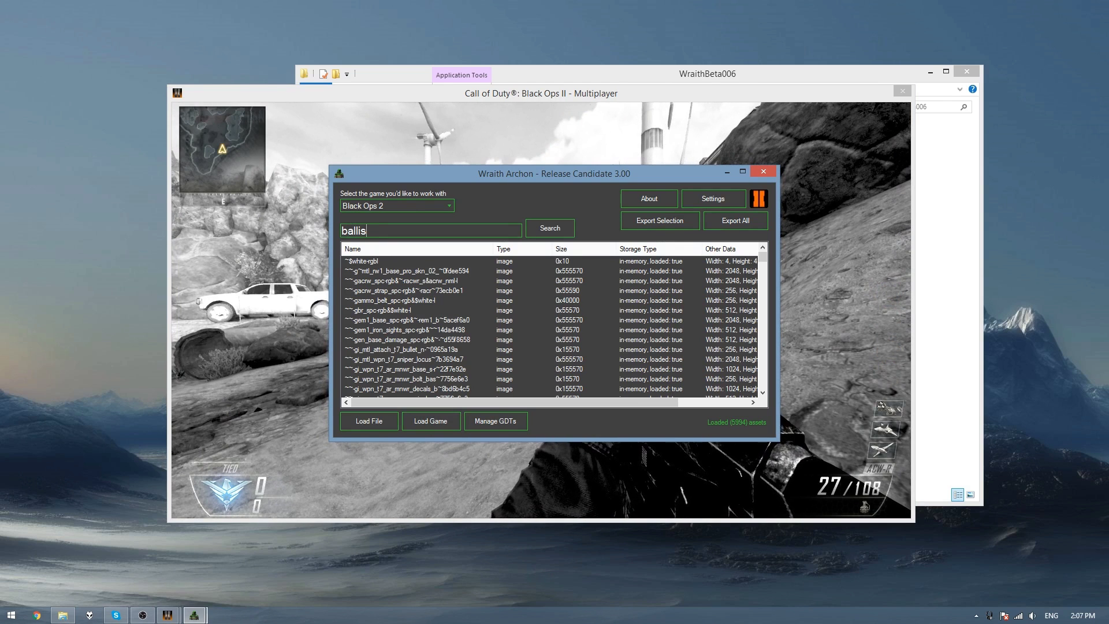
left_click(560, 228)
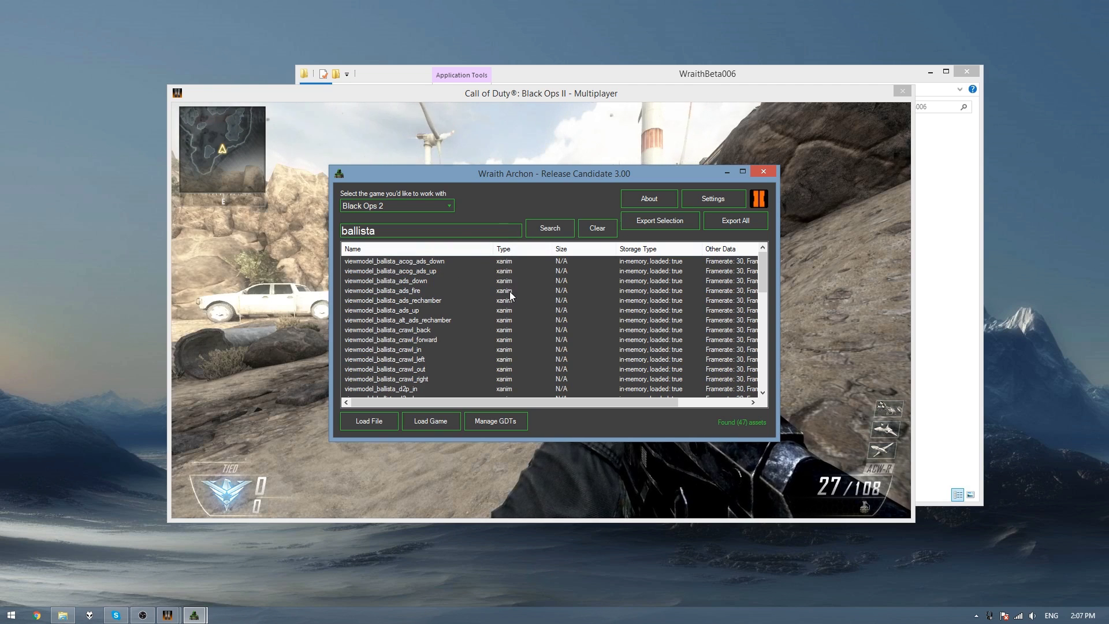
Select the view and world xmodels of the Ballista sniper, its scope and its standard magazine
scroll(510, 300, "down", 5)
scroll(509, 296, "down", 5)
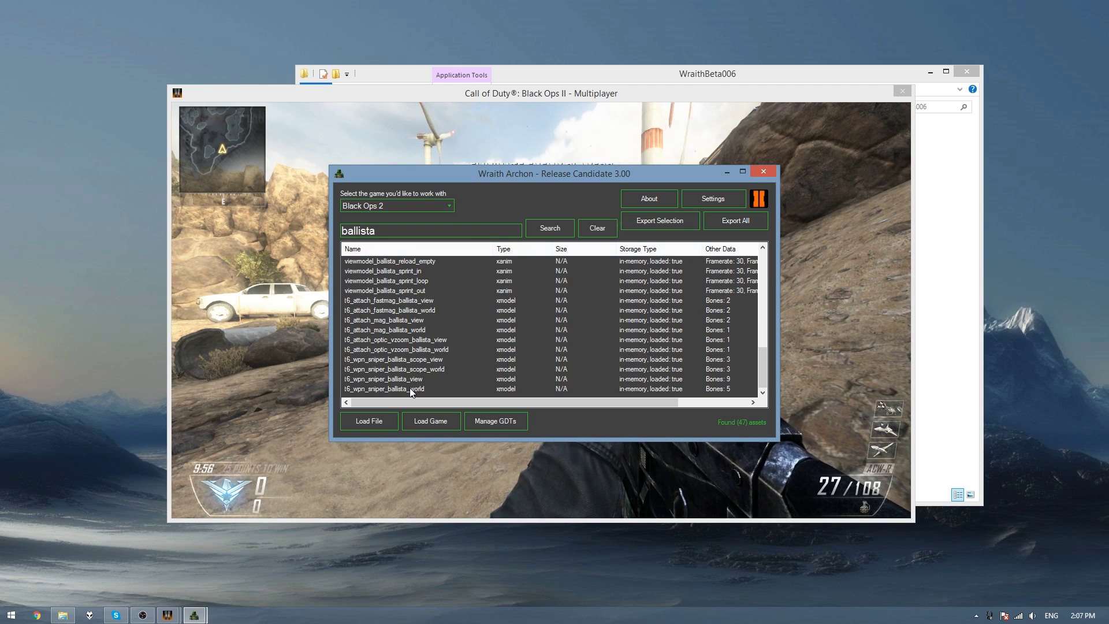
left_click(410, 388)
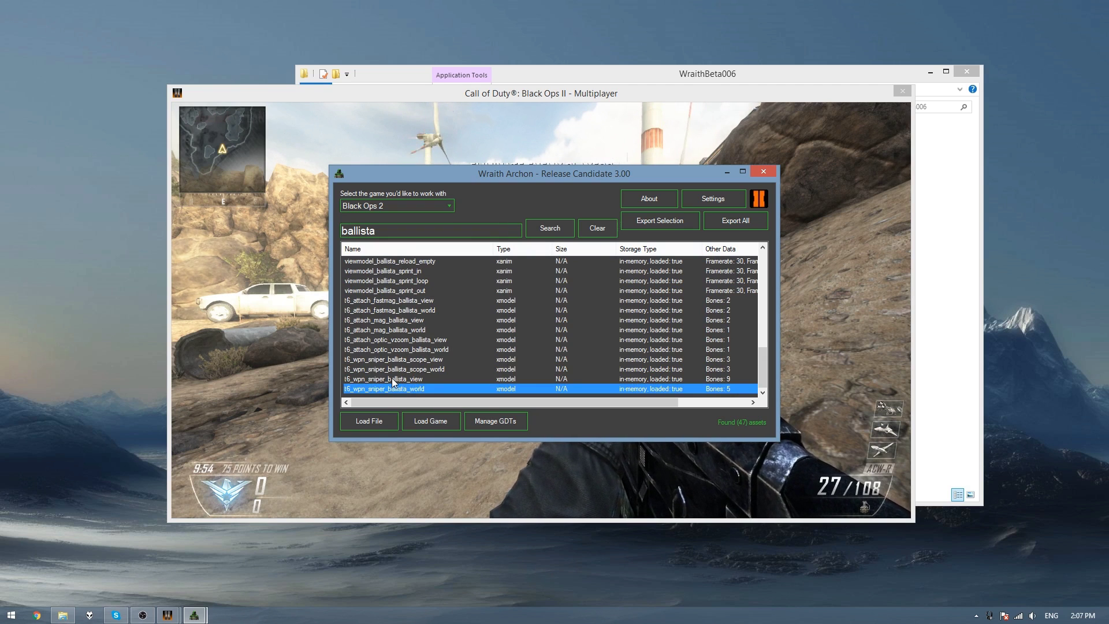
left_click_drag(393, 381, 421, 361)
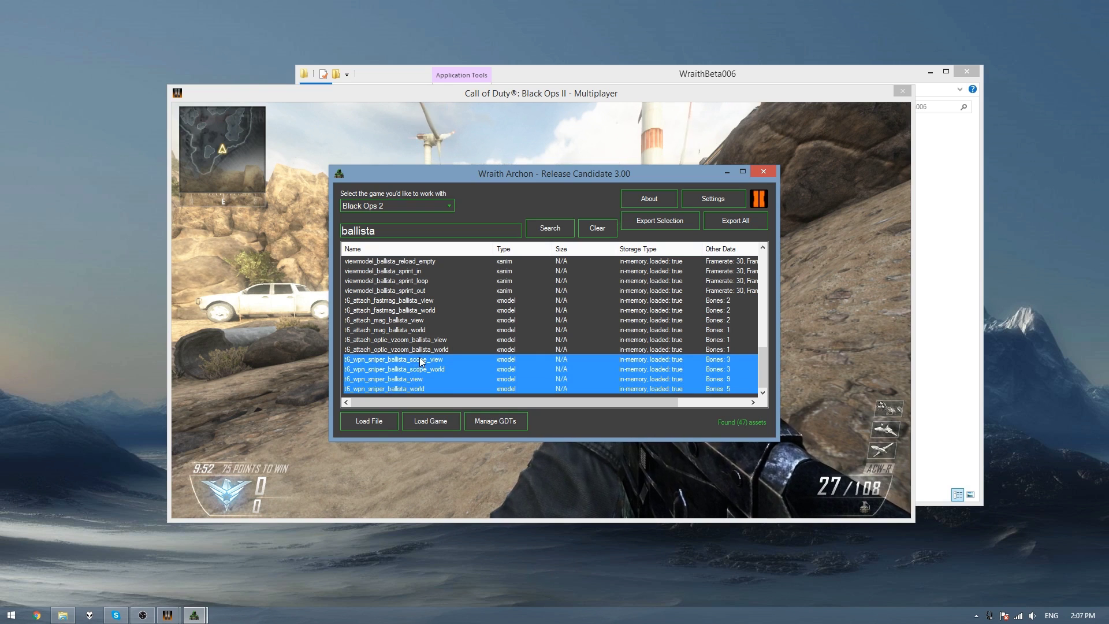
left_click(403, 330, "ctrl")
left_click(402, 320, "ctrl")
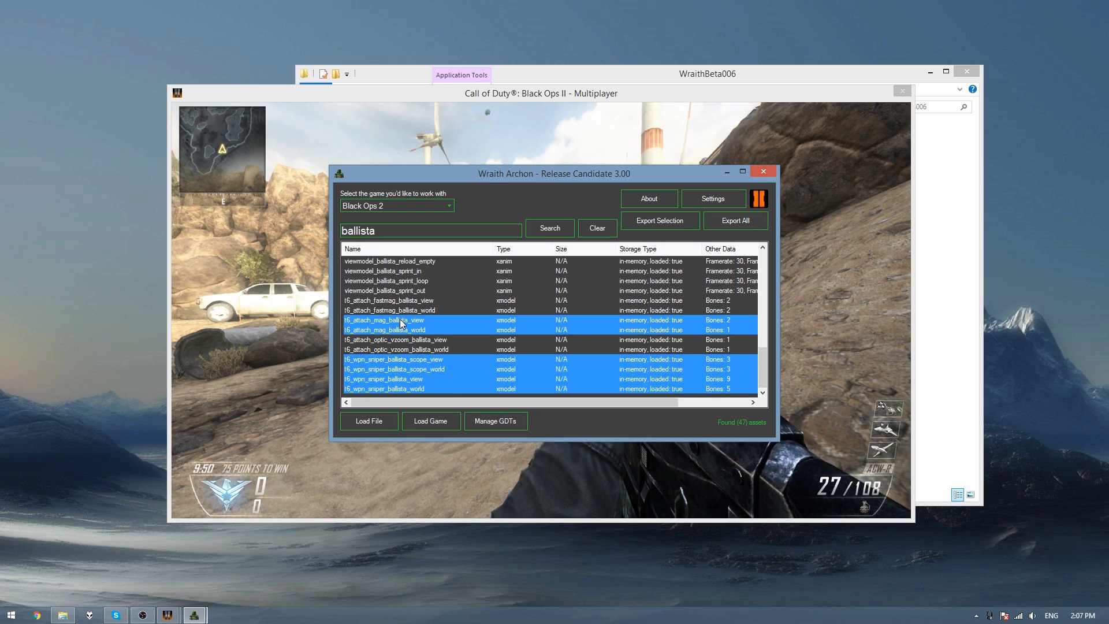
Add the Ballista sprint_out, sprint_loop, sprint_in, reload_empty, reload and rechamber animations to the selection
scroll(431, 323, "up", 1)
left_click(418, 321, "ctrl")
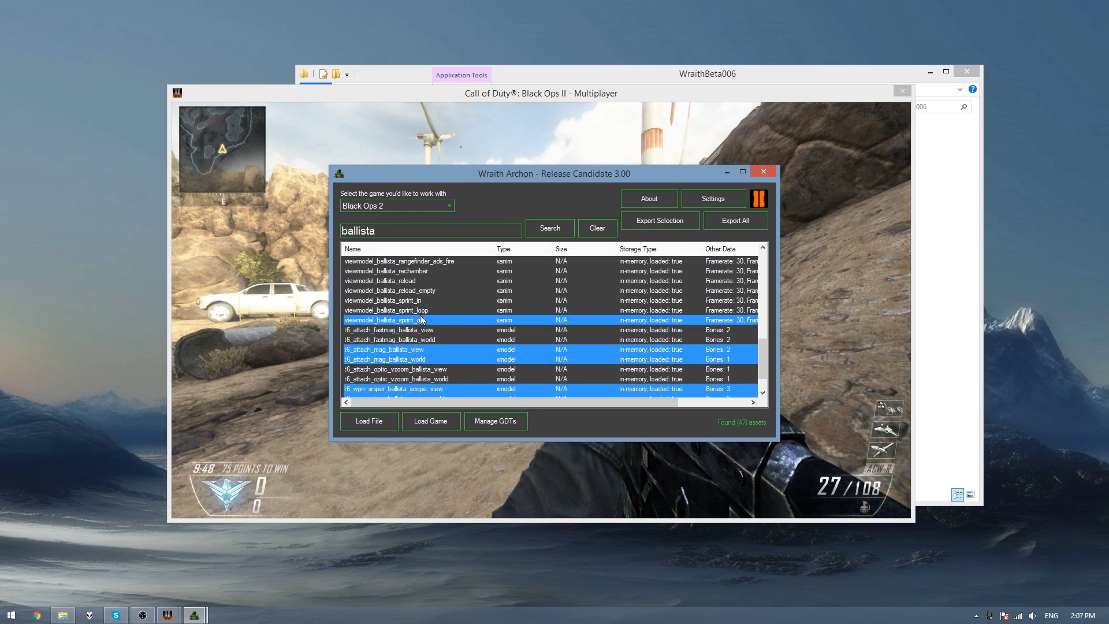
left_click(421, 311, "ctrl")
left_click(421, 300, "ctrl")
left_click(440, 290, "ctrl")
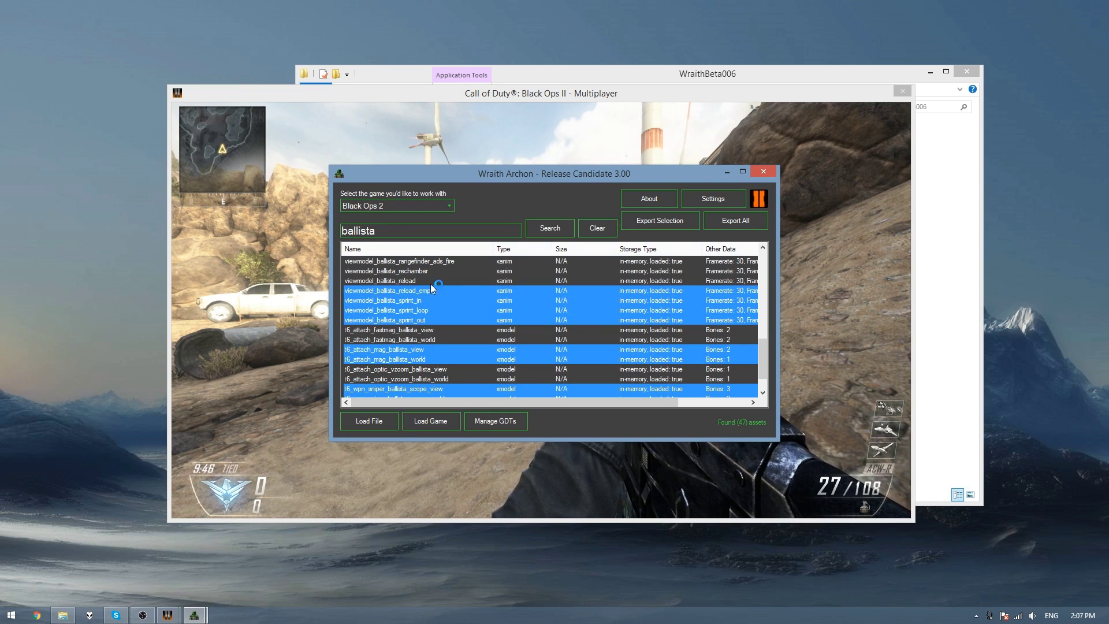
left_click(438, 281, "ctrl")
scroll(438, 283, "up", 1)
left_click(424, 300, "ctrl")
Add the Ballista putaway_quick, putaway, pullout_quick, pullout, idle, first_raise and fire animations to the selection
scroll(427, 307, "up", 1)
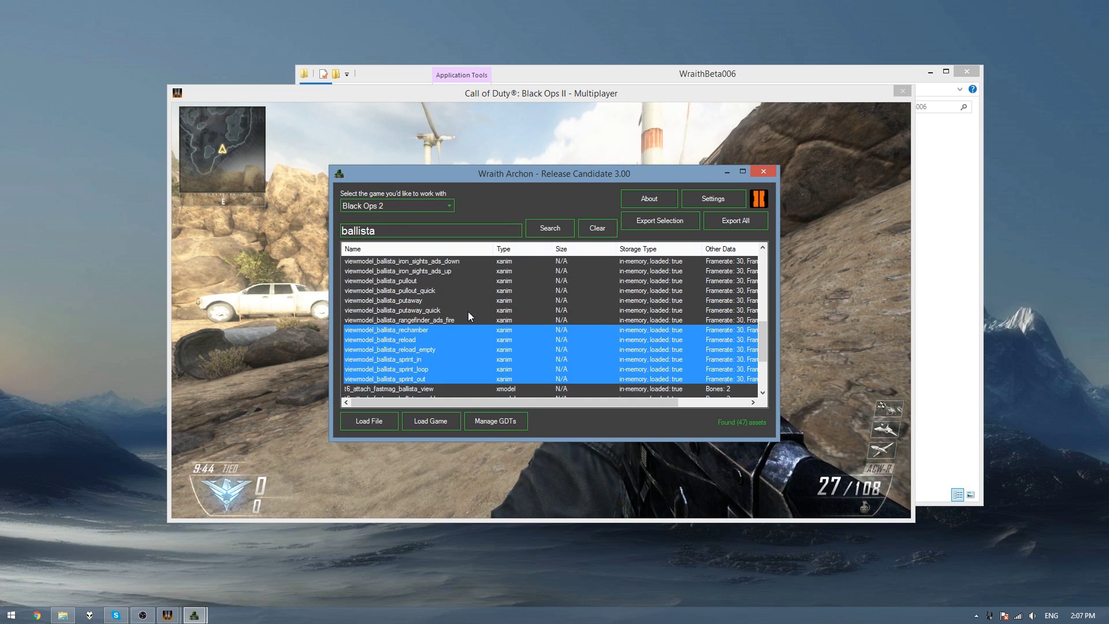
left_click(430, 311, "ctrl")
left_click(428, 300, "ctrl")
left_click(427, 290, "ctrl")
left_click(425, 282, "ctrl")
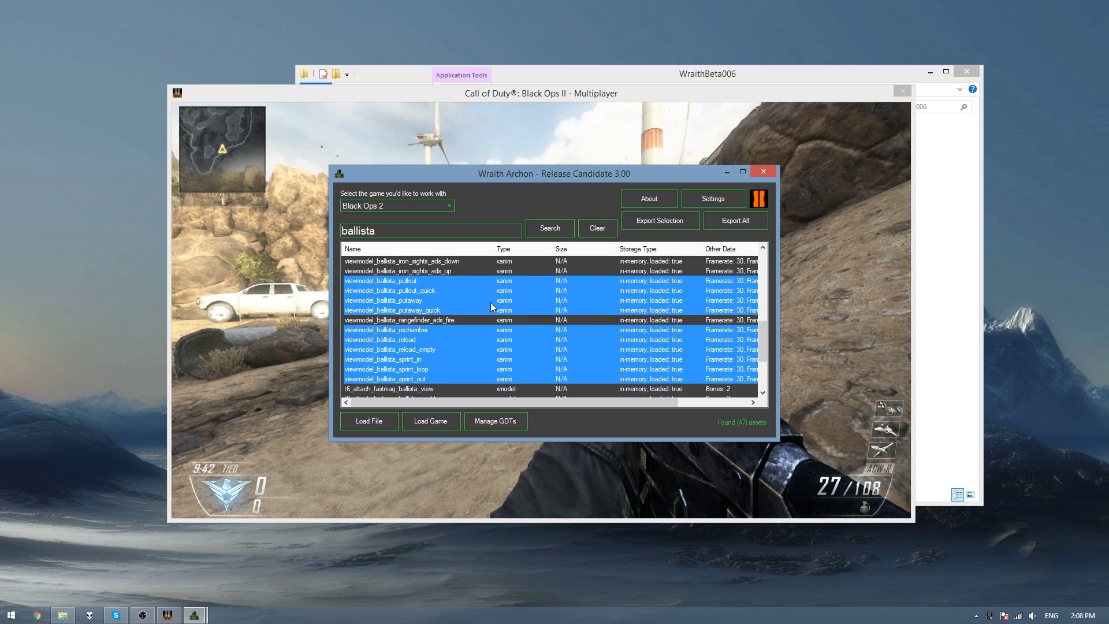
scroll(426, 297, "up", 2)
scroll(428, 315, "up", 1)
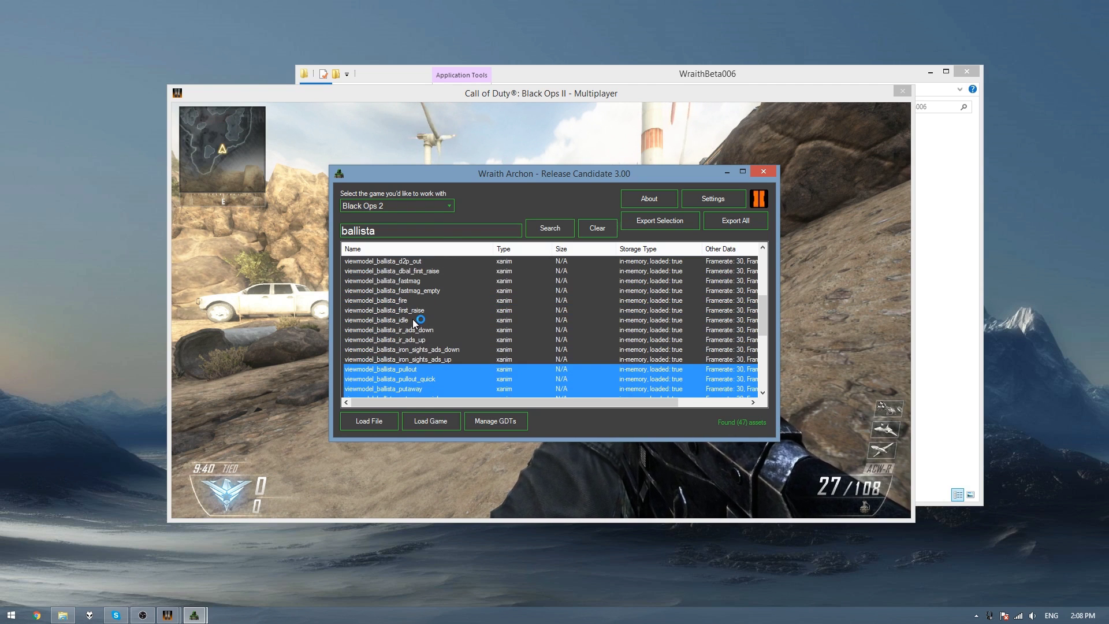
left_click(428, 320, "ctrl")
left_click(426, 310, "ctrl")
left_click(425, 301, "ctrl")
Add the six Ballista crawl animations (right, out, left, in, forward and back) to the selection
scroll(485, 314, "up", 3)
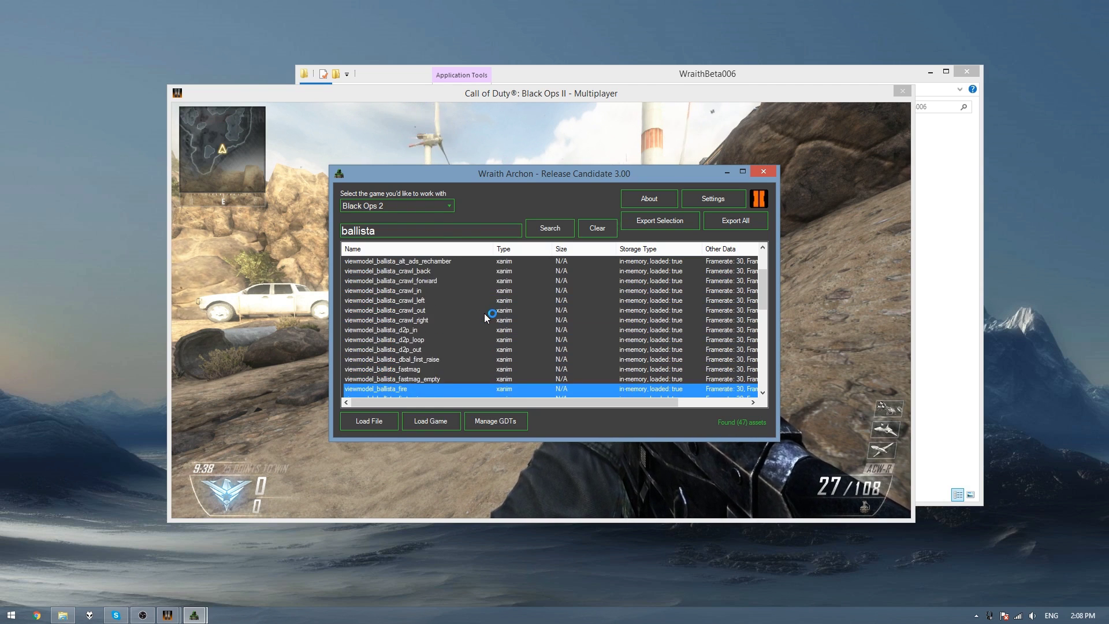
left_click(430, 320, "ctrl")
left_click(426, 310, "ctrl")
left_click(425, 300, "ctrl")
left_click(429, 290, "ctrl")
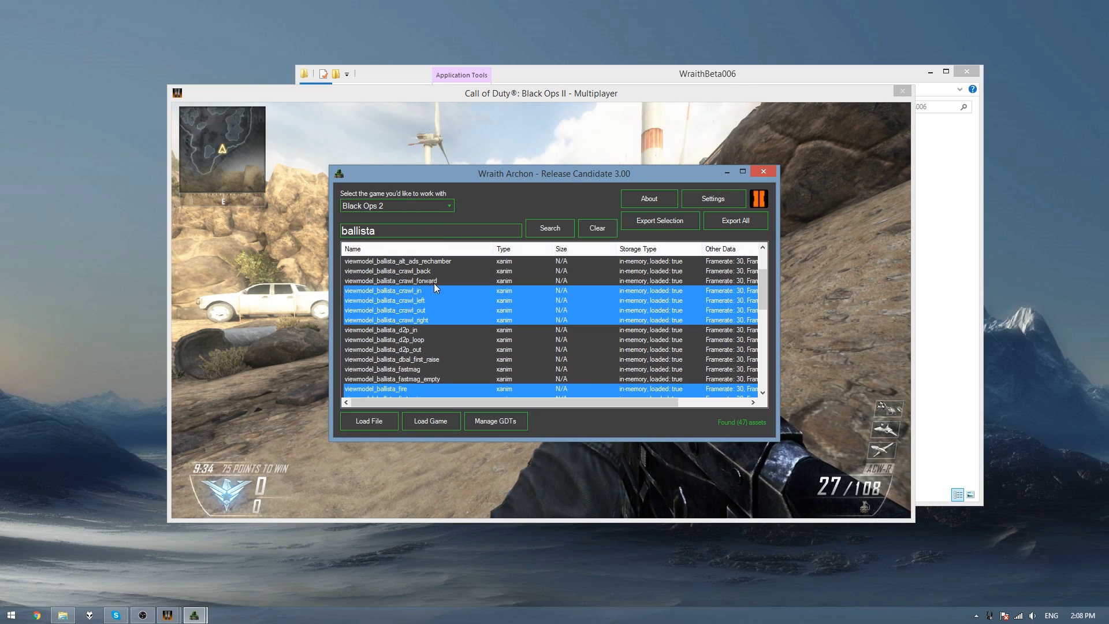
left_click(434, 280, "ctrl")
left_click(437, 271, "ctrl")
Add the Ballista ads_fire, ads_up, ads_rechamber and ads_down animations to the selection
scroll(461, 285, "up", 2)
left_click(442, 291, "ctrl")
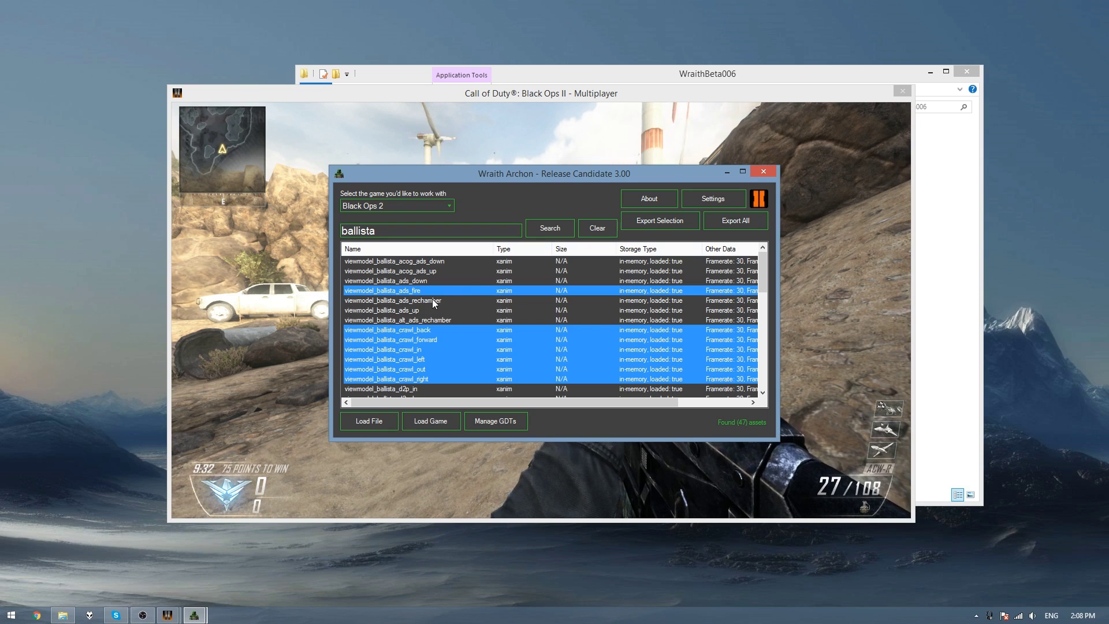
left_click(423, 310, "ctrl")
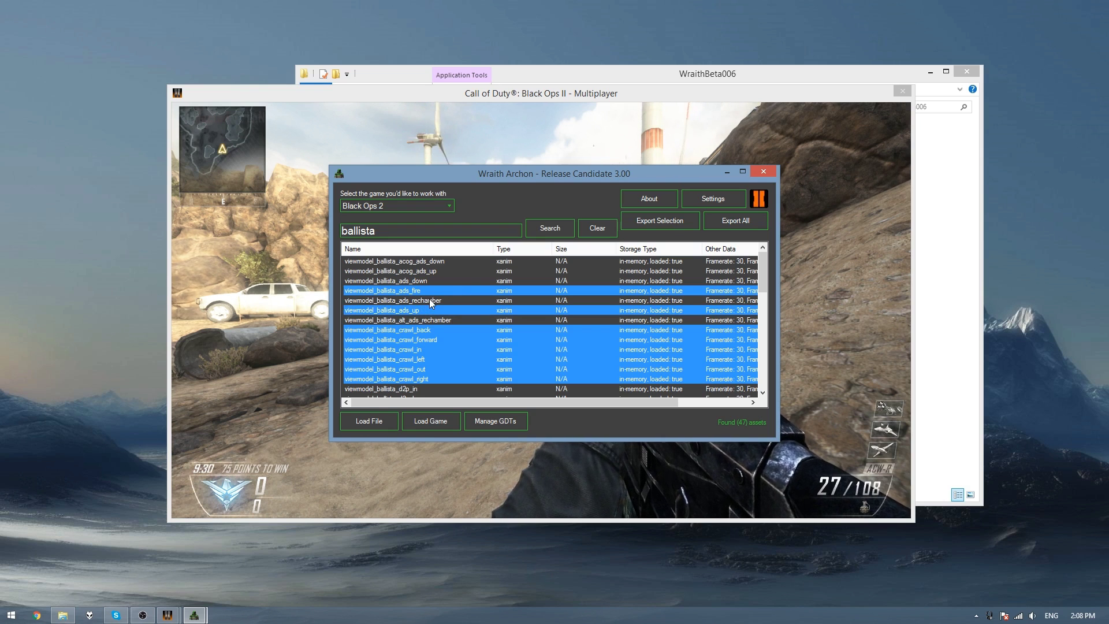
left_click(428, 301, "ctrl")
left_click(430, 281, "ctrl")
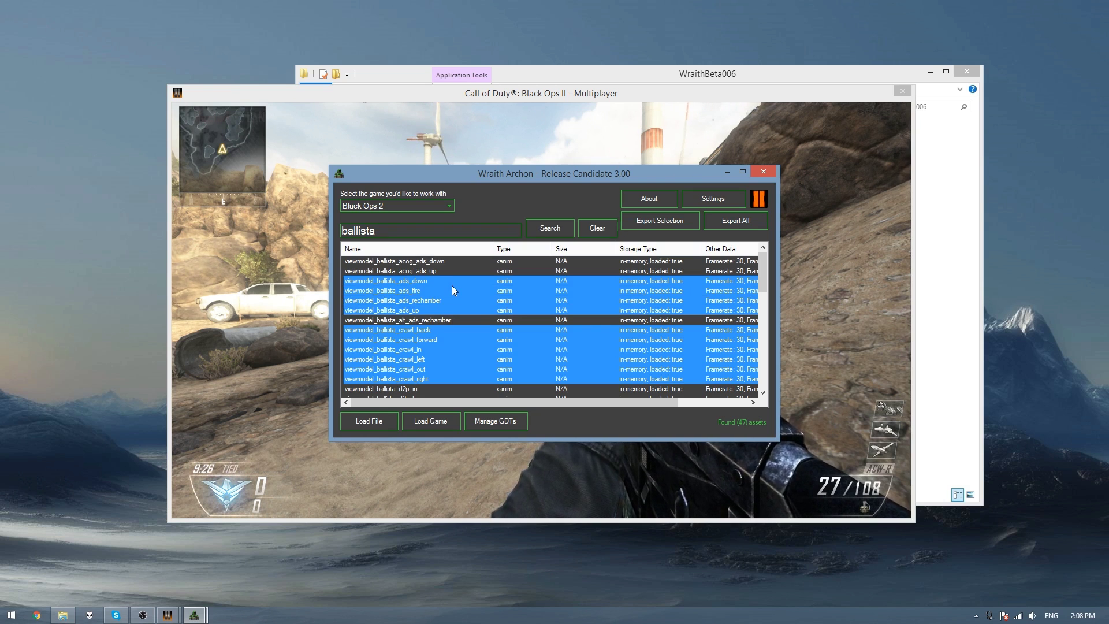
Export the selected Ballista models and animations and open the export folder
left_click(684, 221)
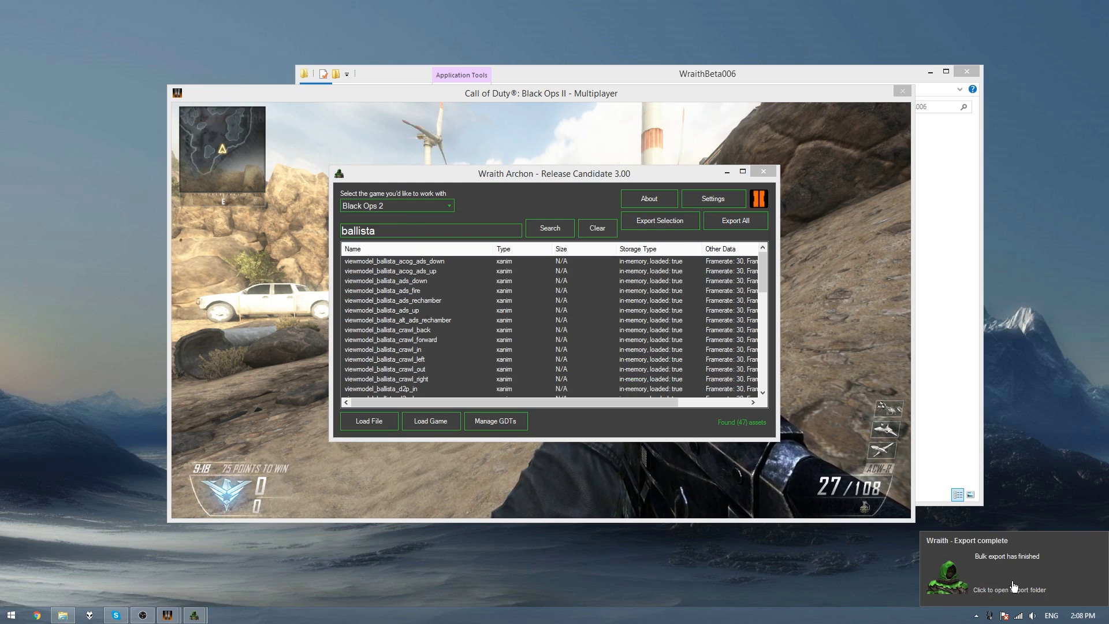
left_click(1014, 587)
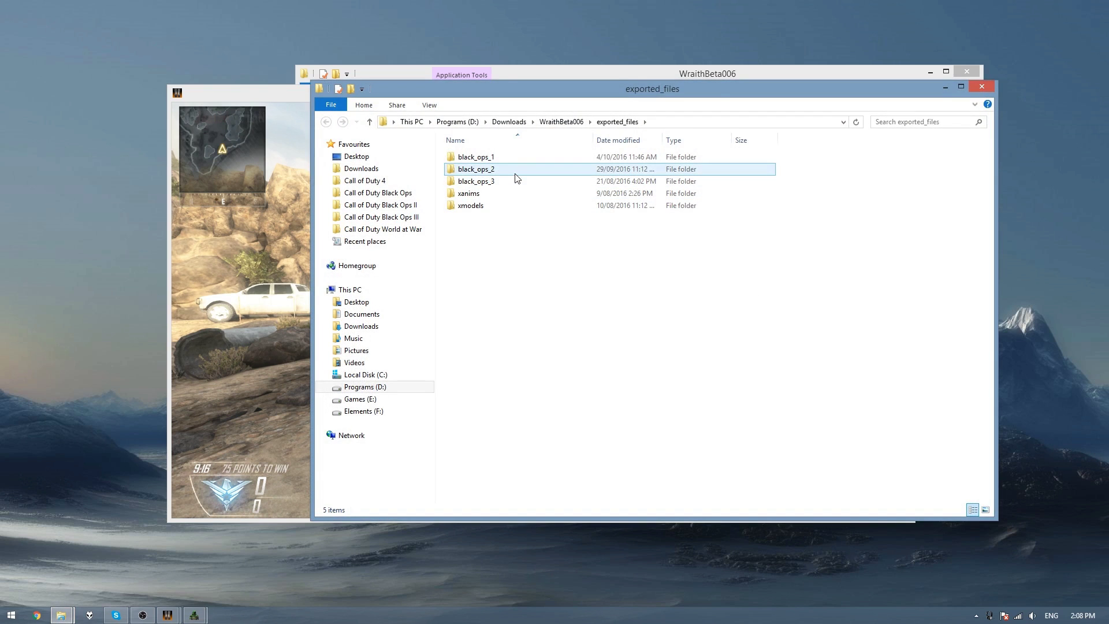
Open t6_attach_mag_ballista_view_LOD0.ma in Maya from the black_ops_2 xmodels export folder
double_click(514, 171)
left_click(492, 169)
double_click(492, 169)
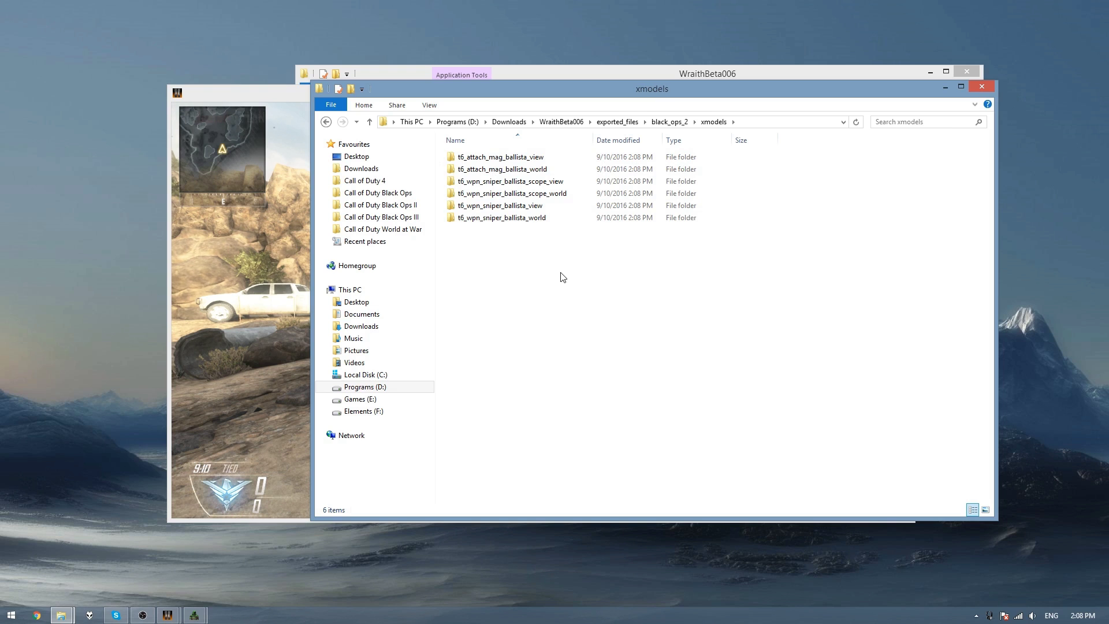
double_click(551, 162)
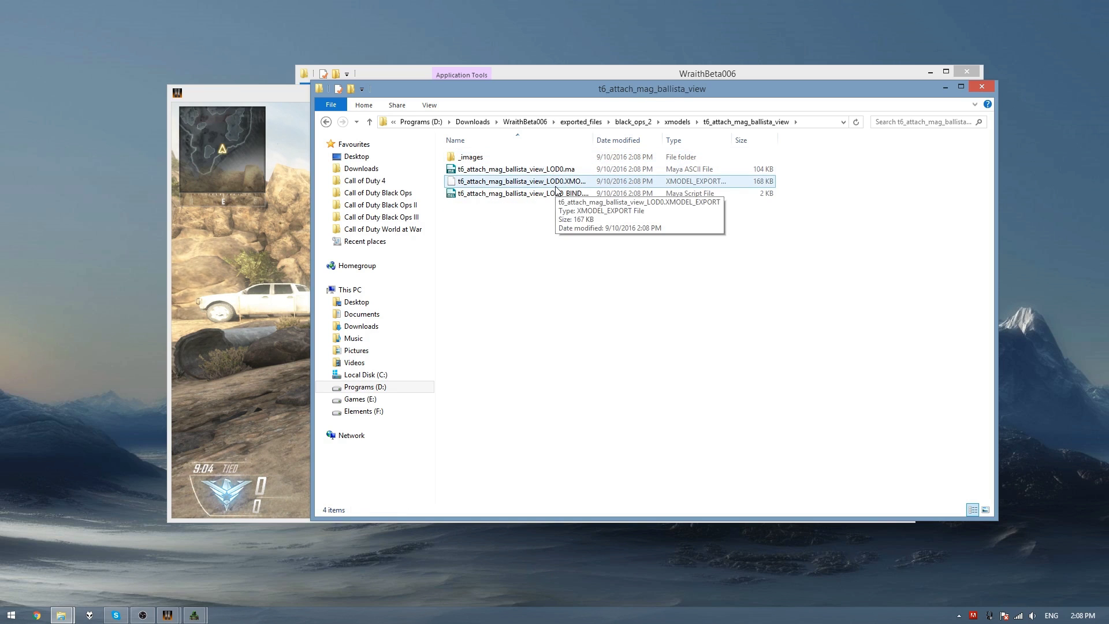
left_click(542, 182)
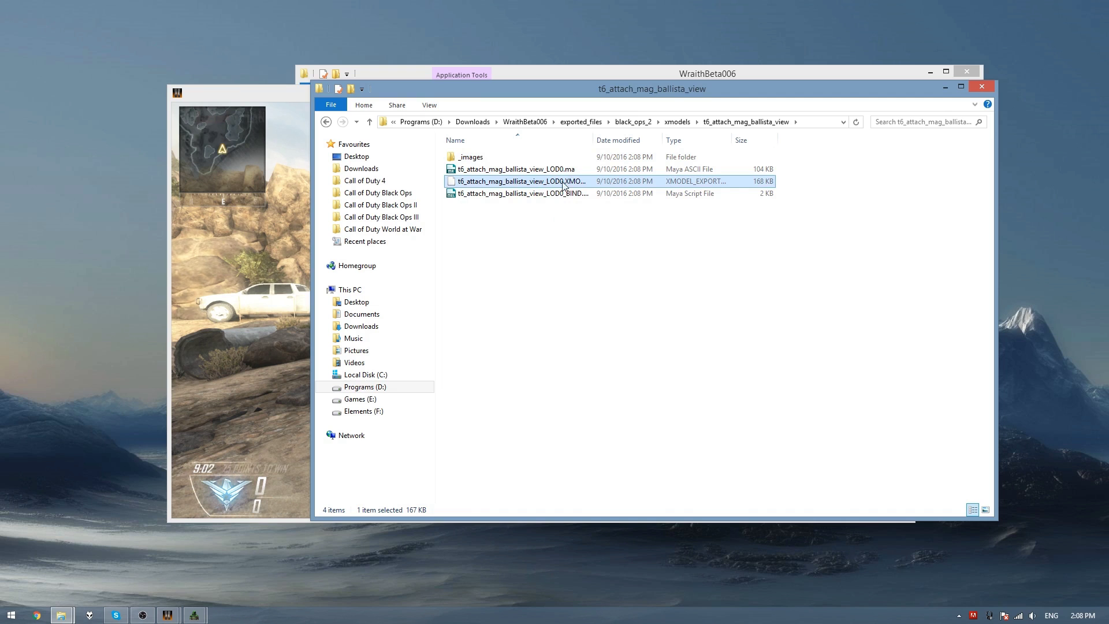
double_click(516, 169)
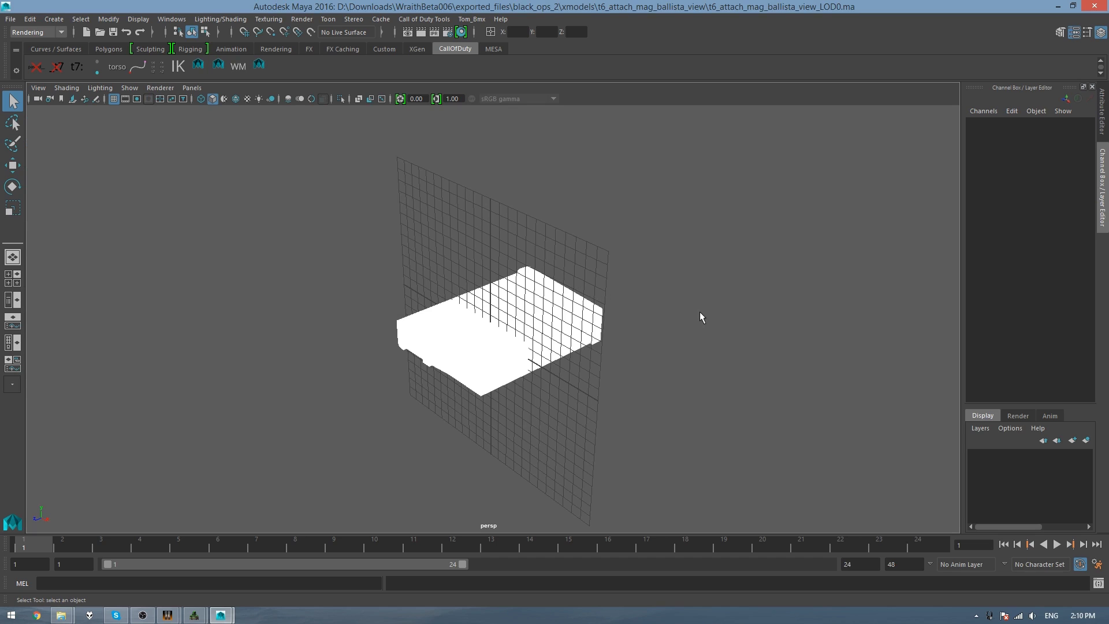
Run the magazine's LOD0 BIND script in the Maya scene to bind the model, and save the scene
mouse_move(61, 615)
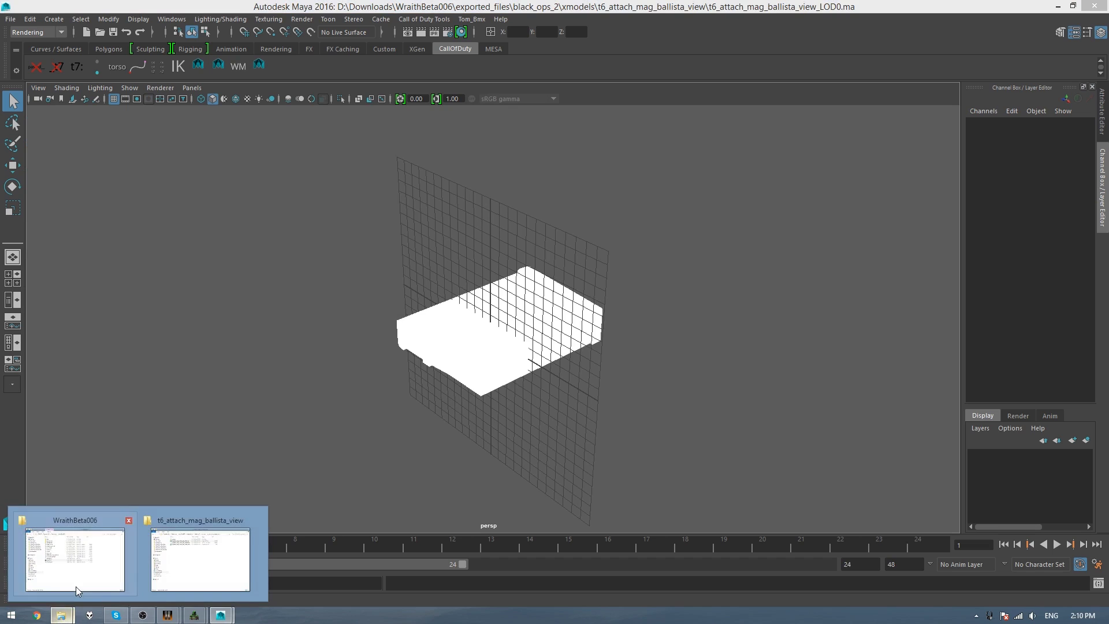
left_click(199, 540)
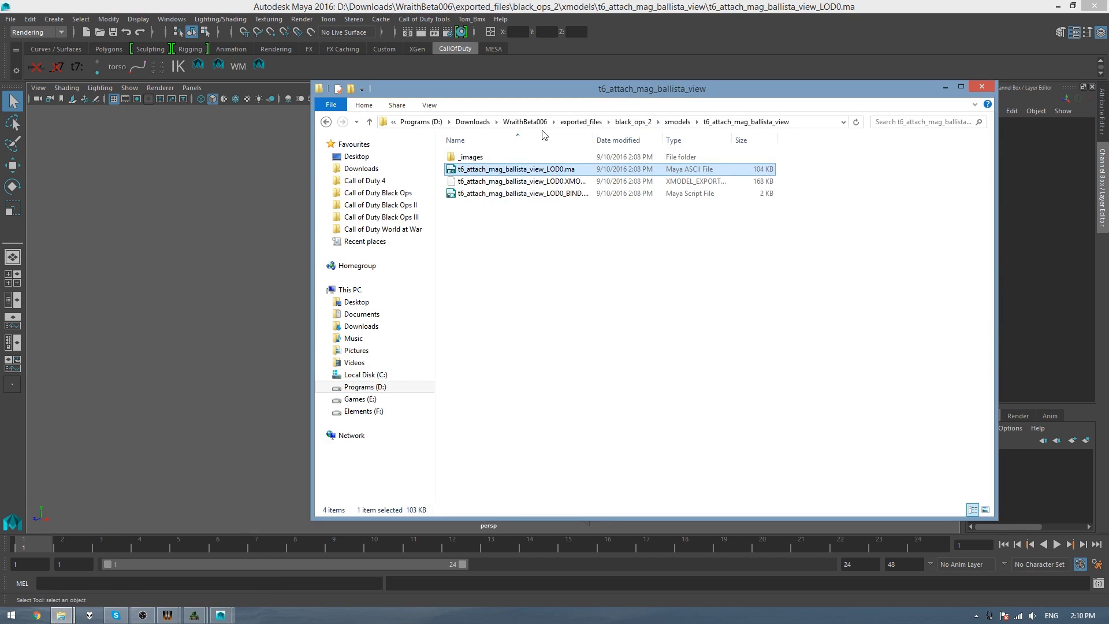
left_click_drag(541, 197, 147, 284)
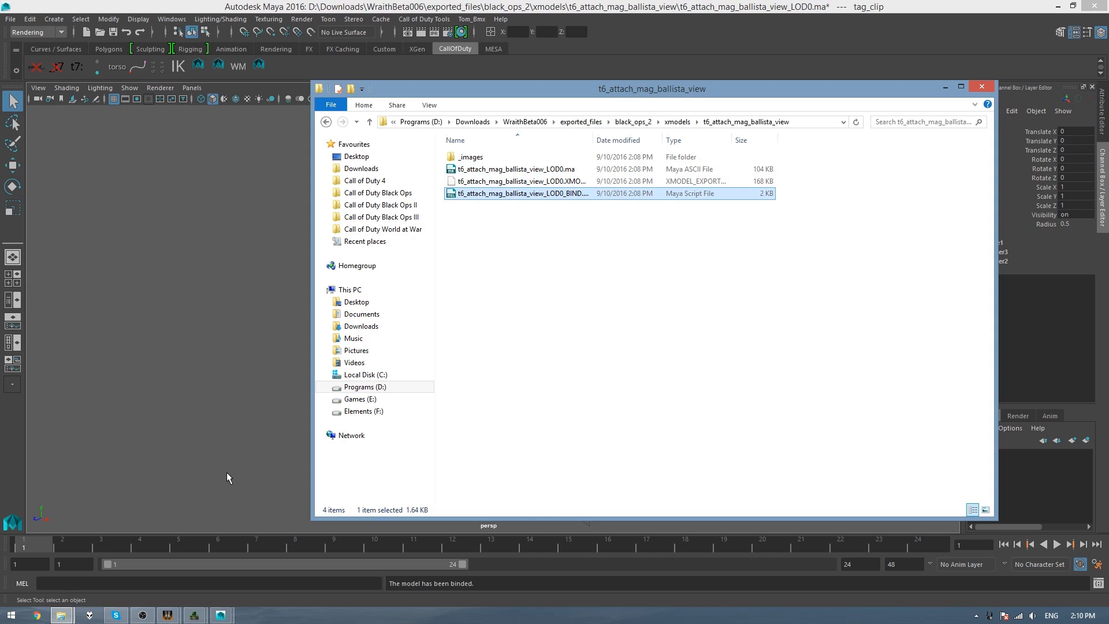
left_click(490, 584)
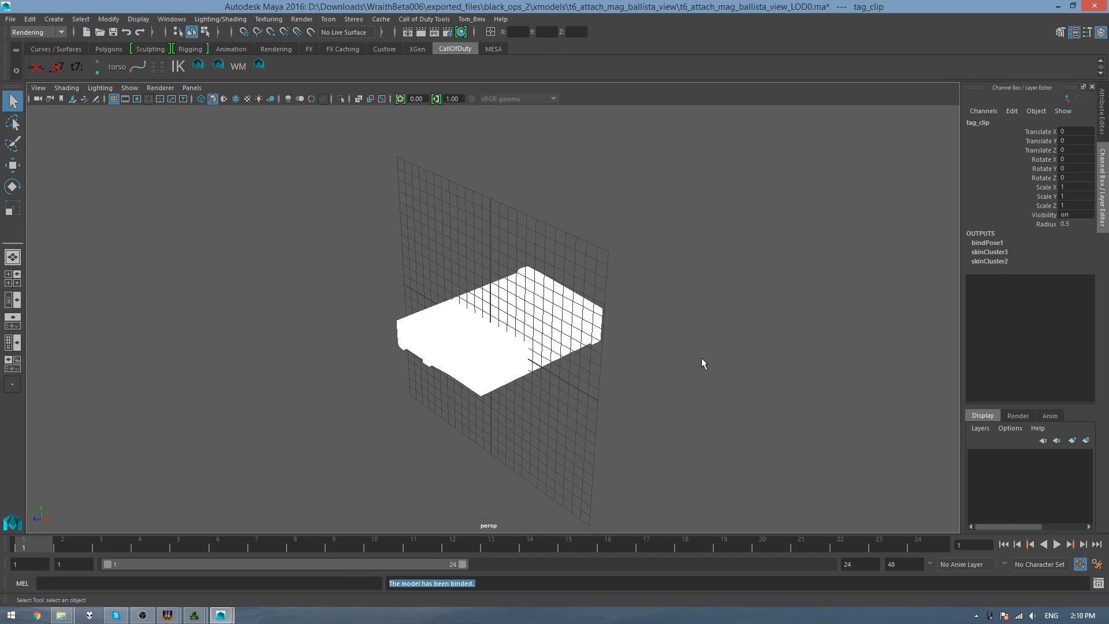
left_click(676, 348)
key("ctrl+s")
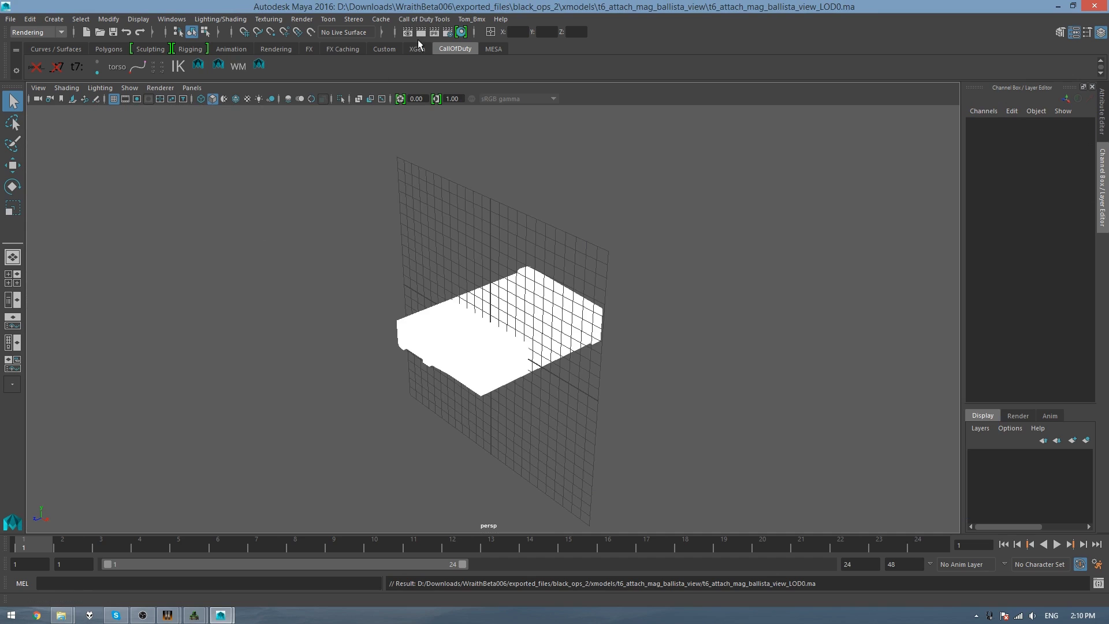
Open the Call of Duty Export XModel tool and the Outliner
left_click(425, 18)
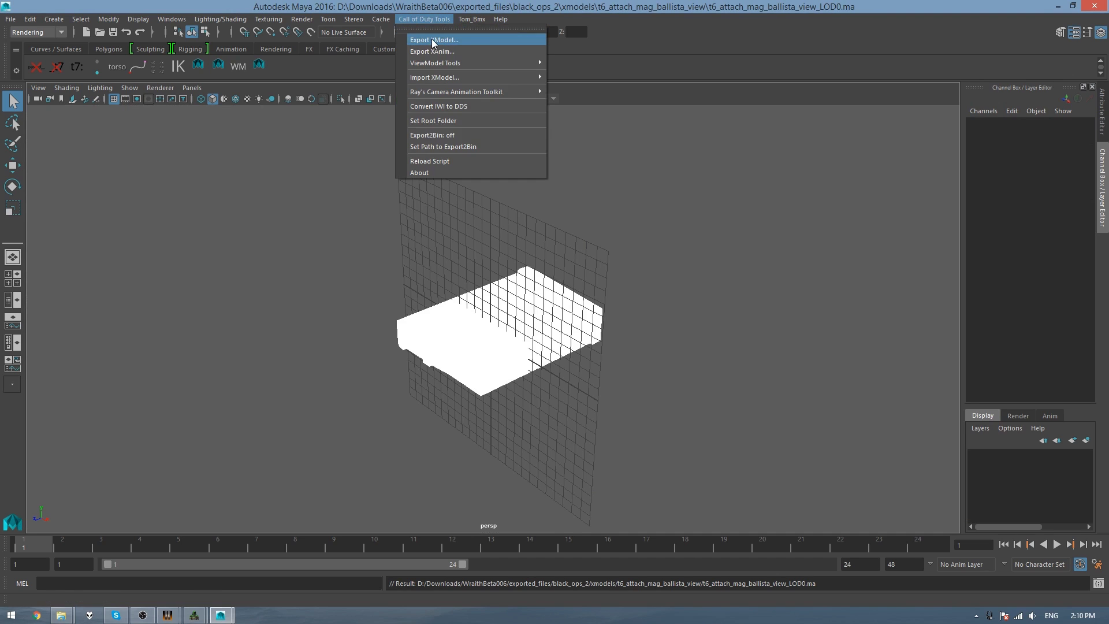
left_click(431, 38)
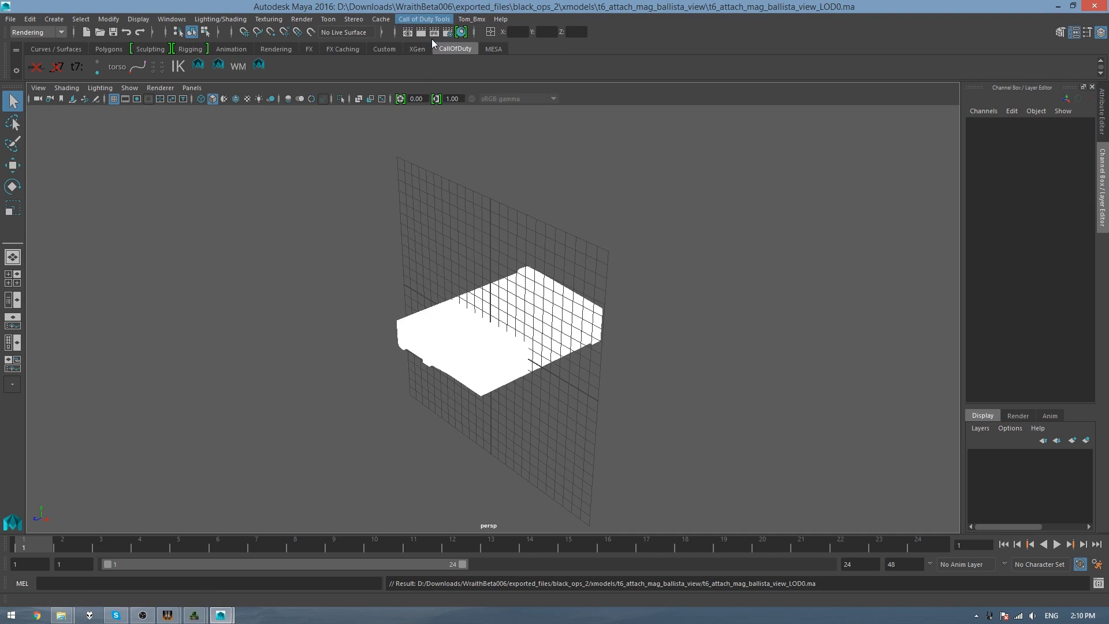
left_click(182, 19)
left_click(185, 121)
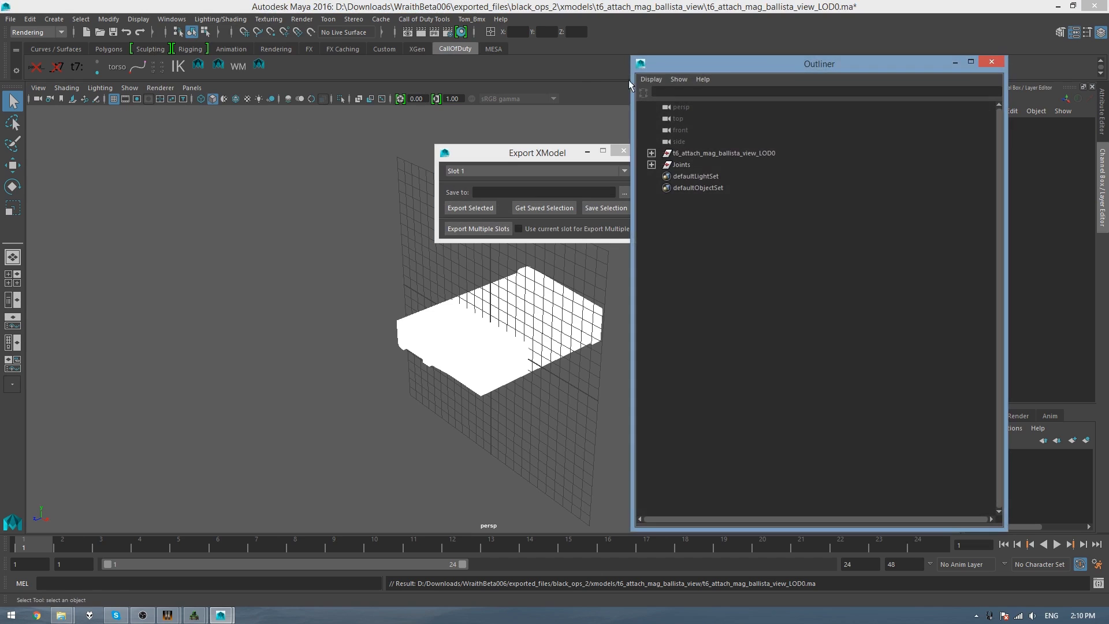
Select the full hierarchy of t6_attach_mag_ballista_view_LOD0 and Joints, and expand both groups in the Outliner
left_click_drag(765, 61, 165, 56)
left_click_drag(111, 147, 99, 161)
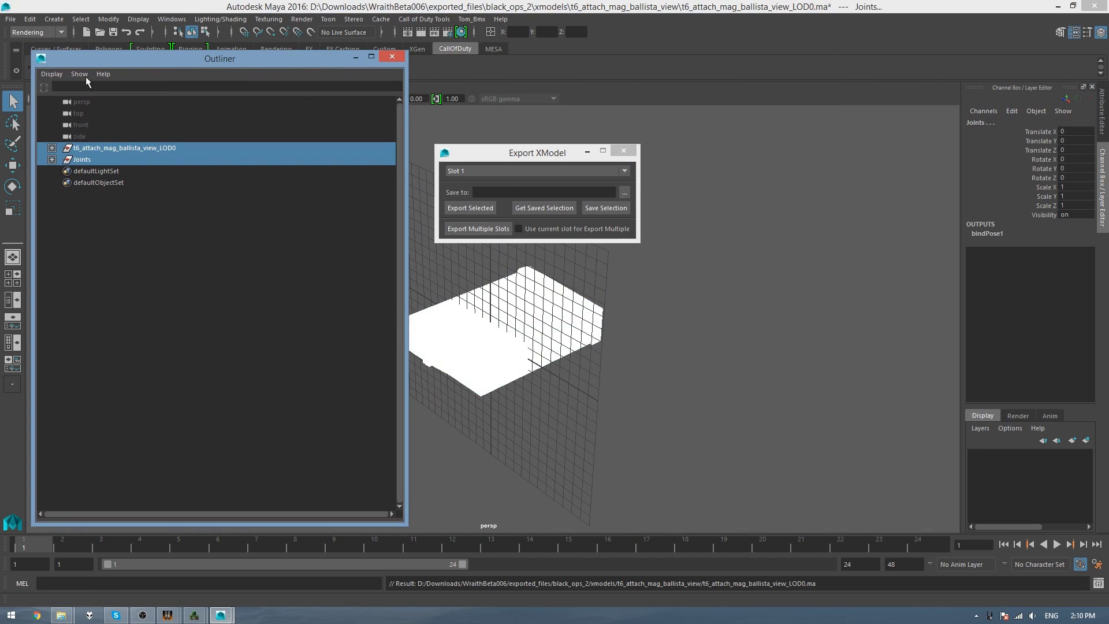
left_click(81, 19)
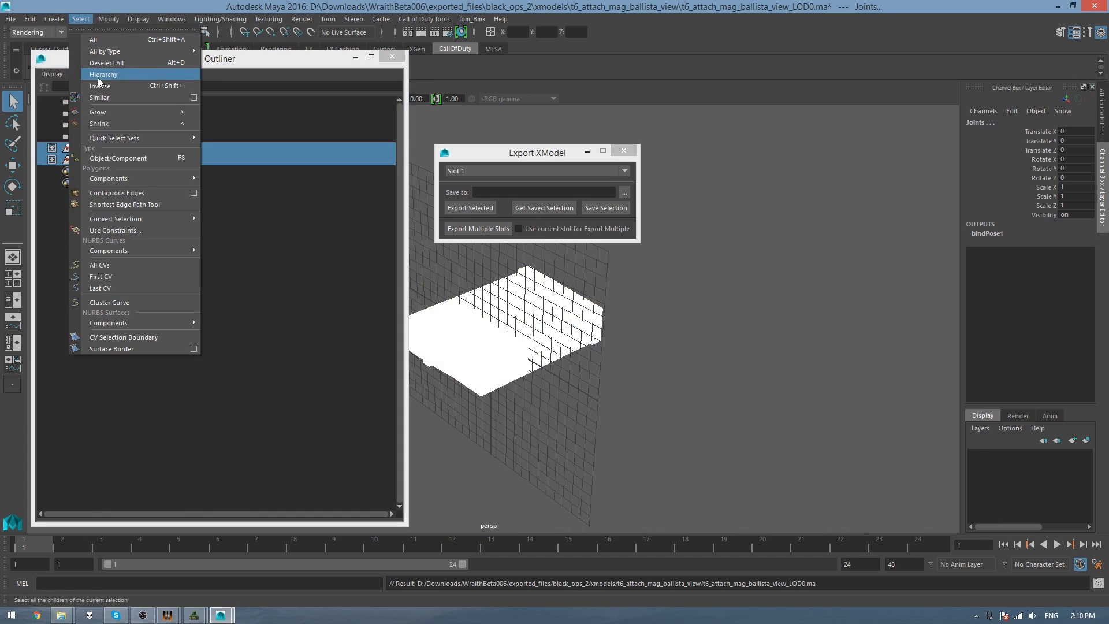
left_click(102, 75)
left_click(52, 158)
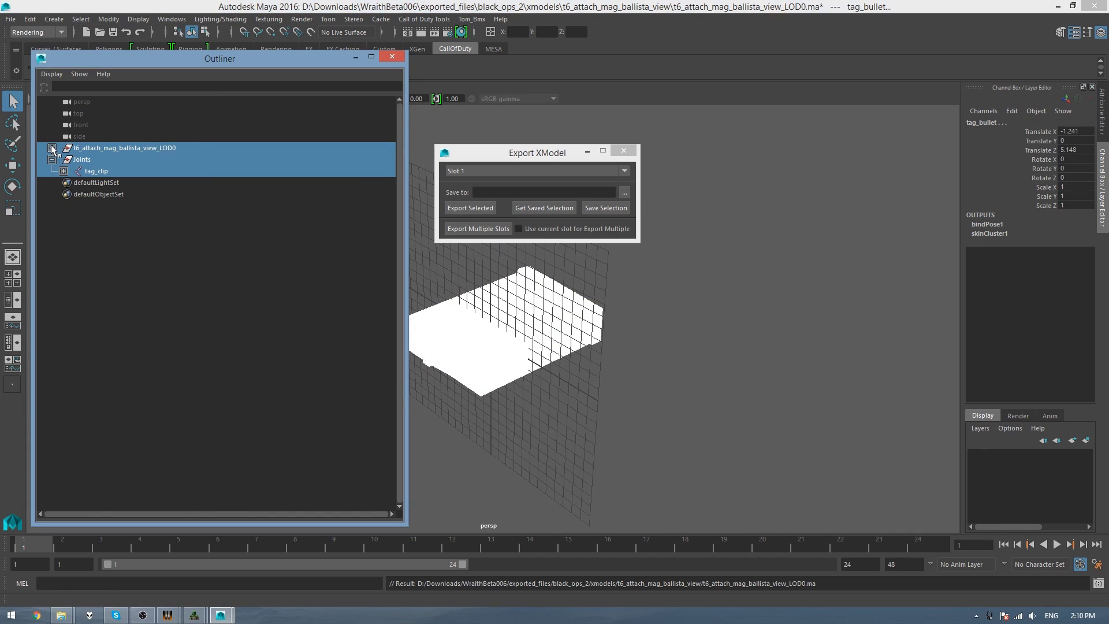
left_click(51, 148)
left_click(525, 151)
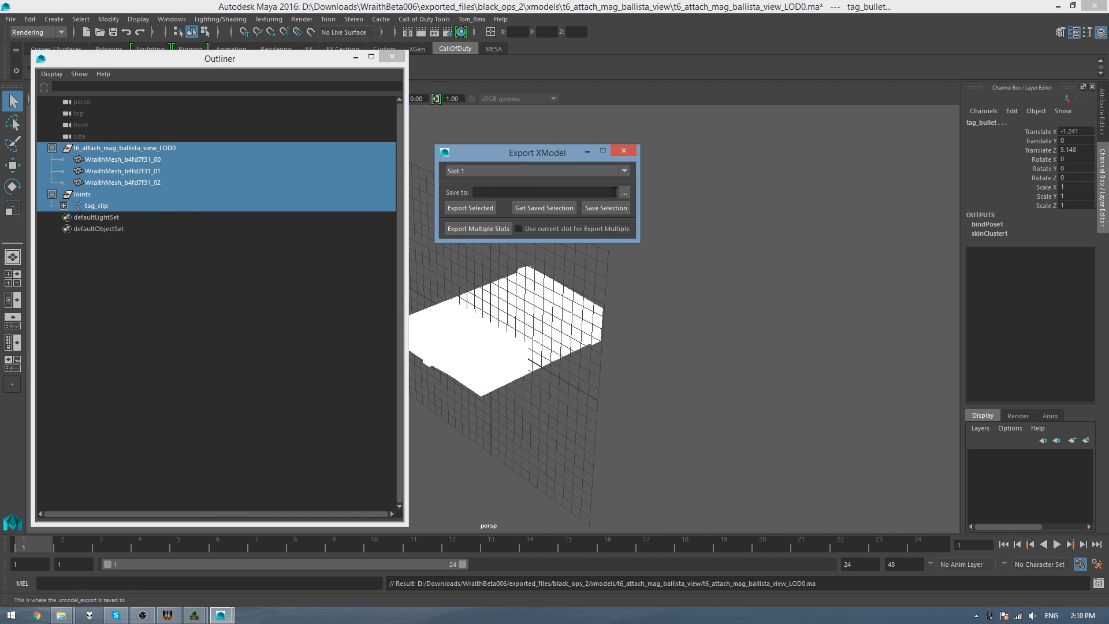
Create a folder named ballista in Black Ops III's model_export\t6 and open it as the export destination
left_click(623, 193)
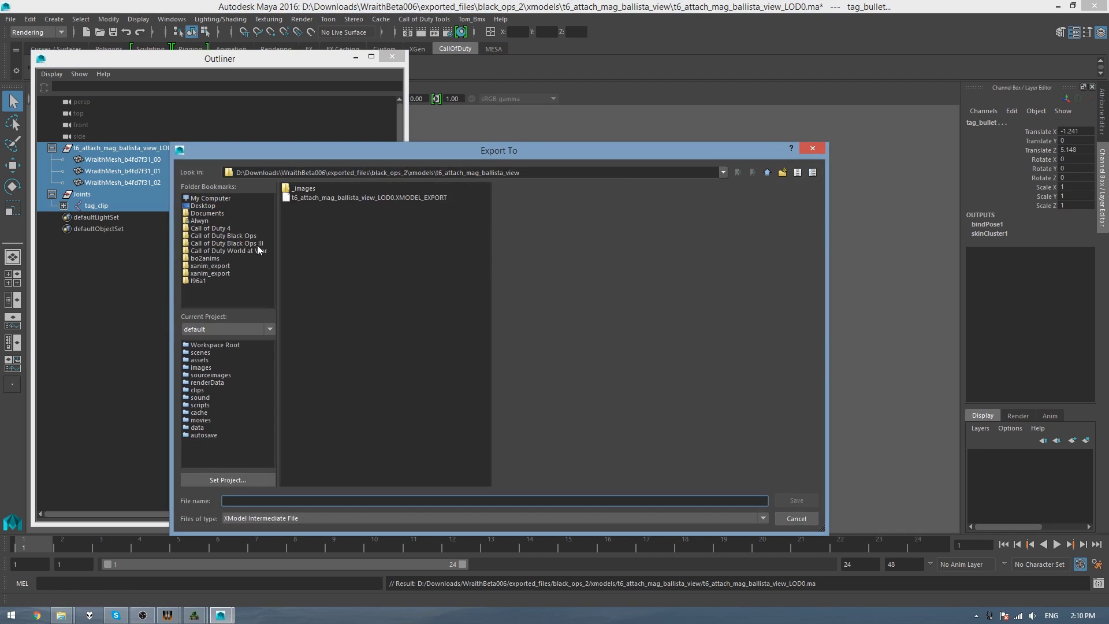
left_click(258, 242)
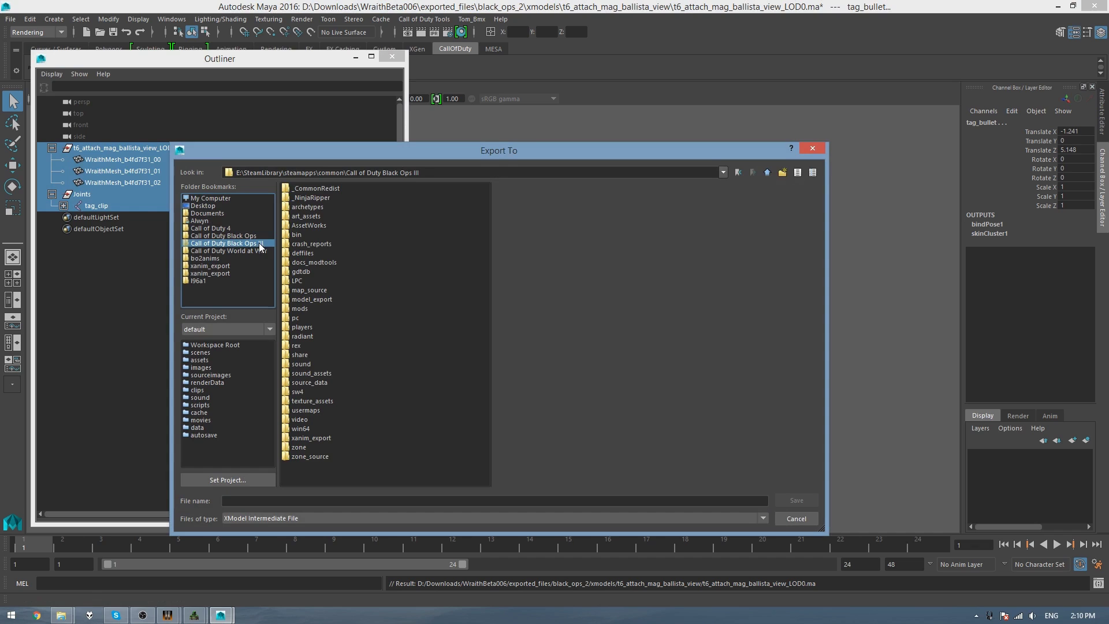
double_click(318, 299)
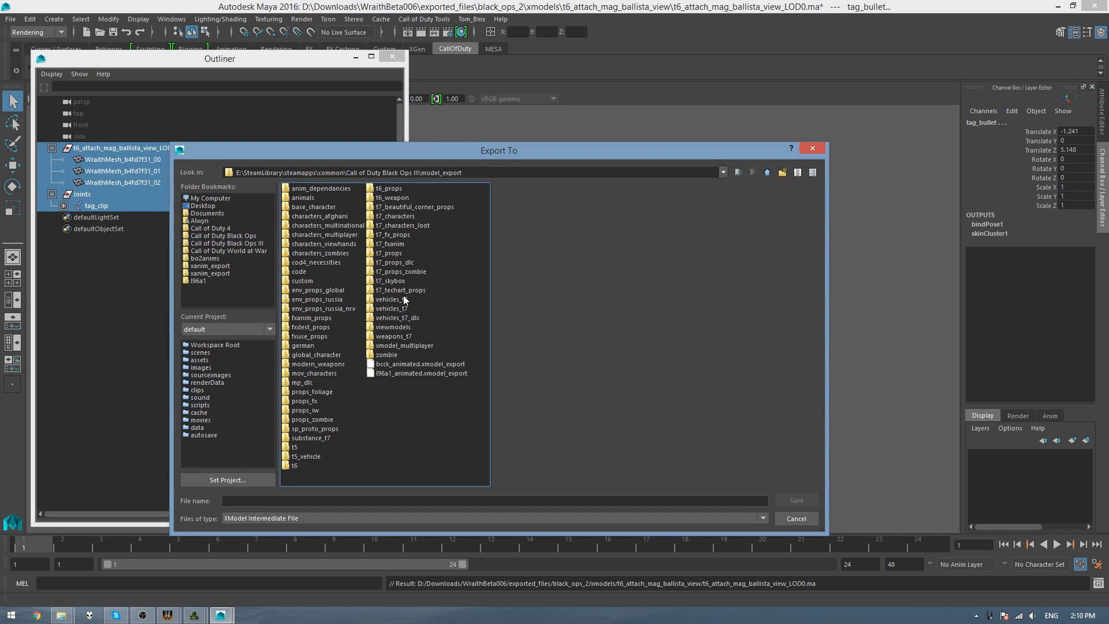
double_click(295, 465)
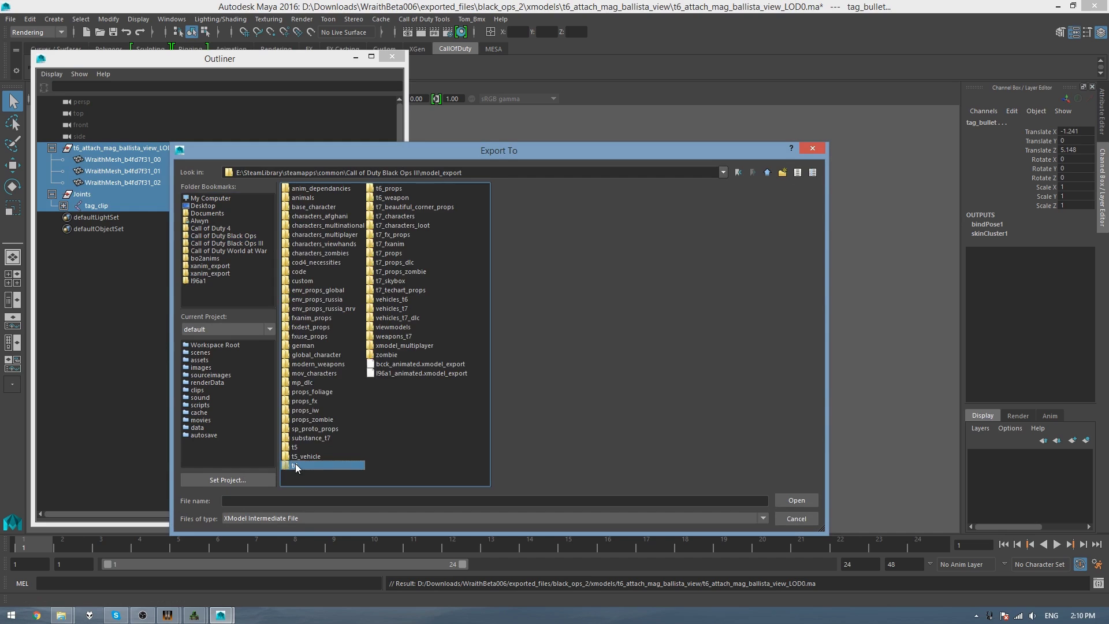
left_click(782, 172)
type("ballista")
key("Return")
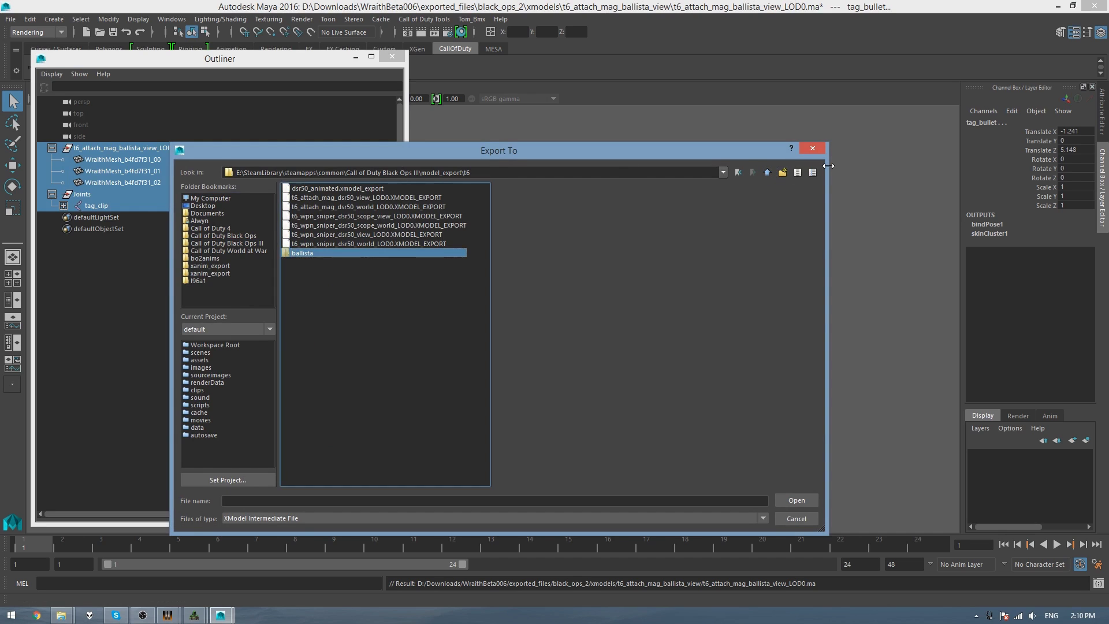
key("Return")
left_click(315, 502)
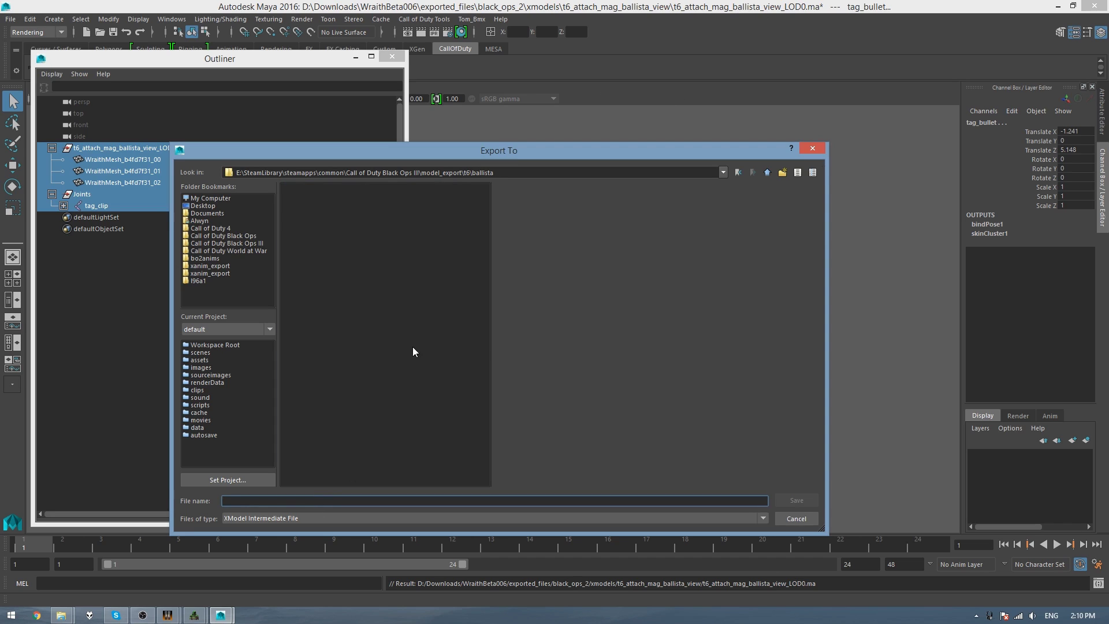
Export the selected view magazine to the ballista folder as ballista_mag_view
type("ballista_mag_view")
key("Return")
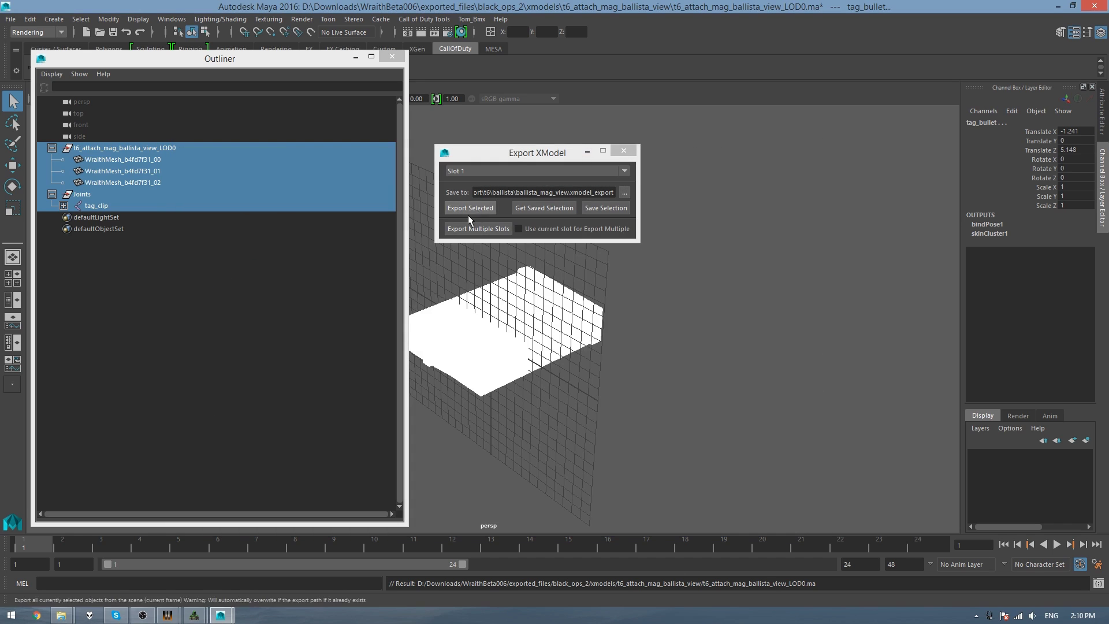
left_click(466, 208)
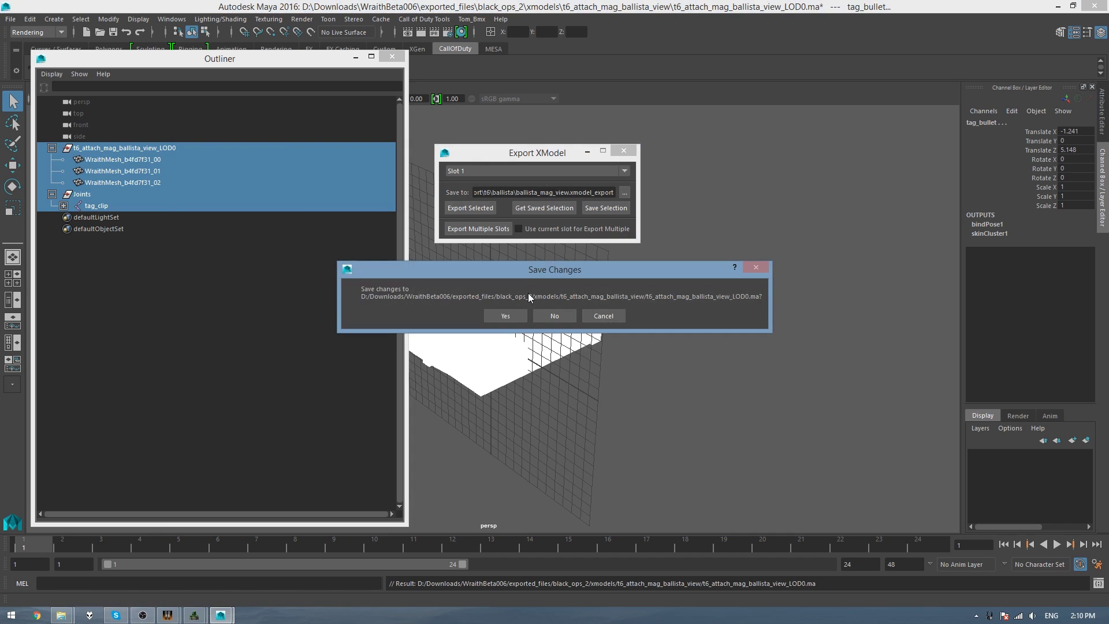
Open the t6_attach_mag_ballista_world_LOD0 scene without saving the previous one, and bind its model with the BIND script
left_click(551, 316)
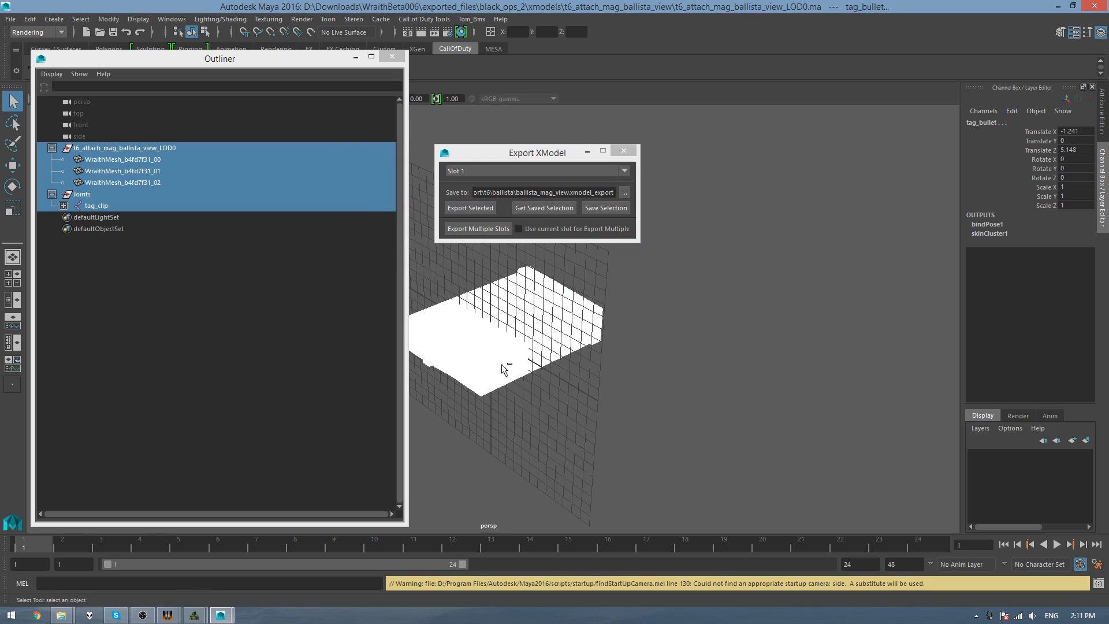
left_click(11, 20)
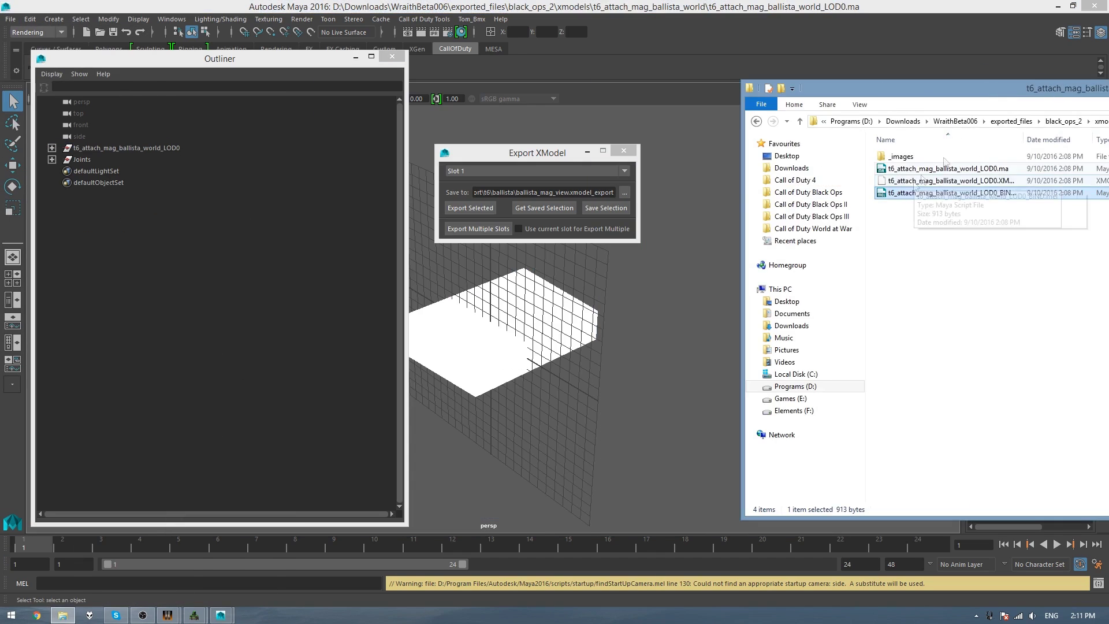
left_click_drag(919, 192, 694, 173)
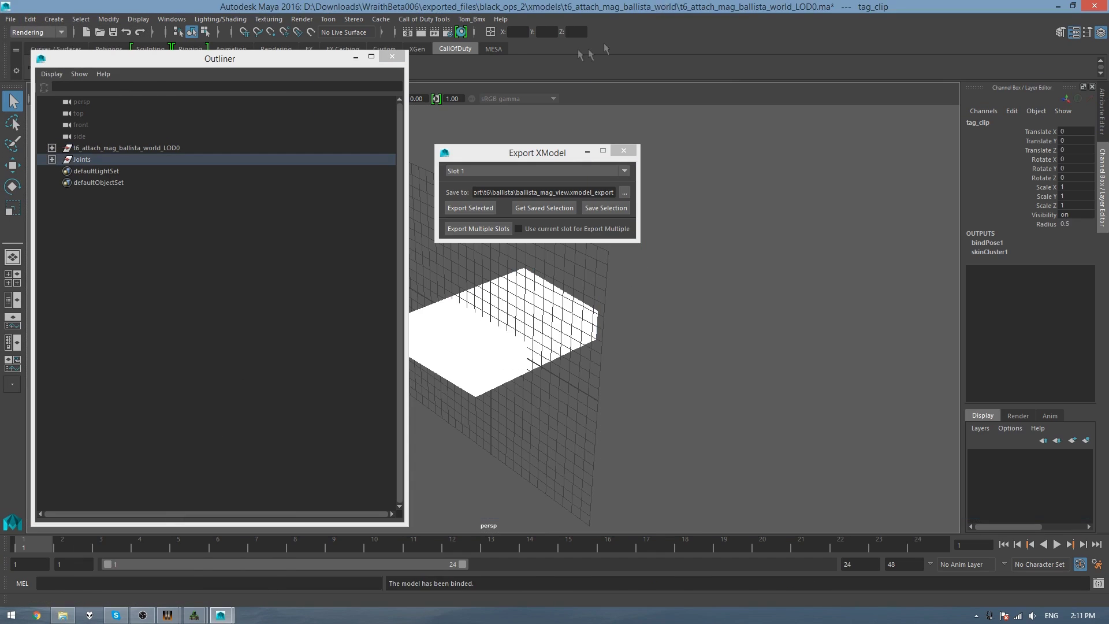
Open the Export XModel tool and select the world magazine's mesh group and Joints
left_click(424, 19)
left_click(431, 40)
left_click_drag(92, 160, 93, 147)
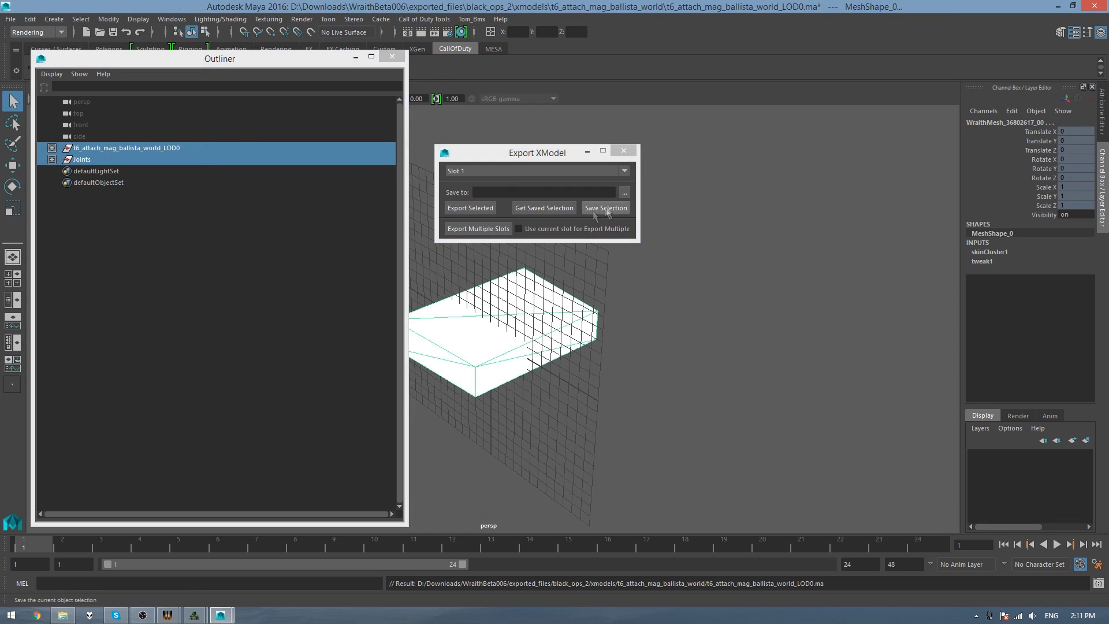
Export the selected world magazine as ballista_mag_world into Black Ops III's model_export\t6\ballista folder
left_click(625, 192)
type("ballista_mag_world")
key("ctrl+a")
key("ctrl+x")
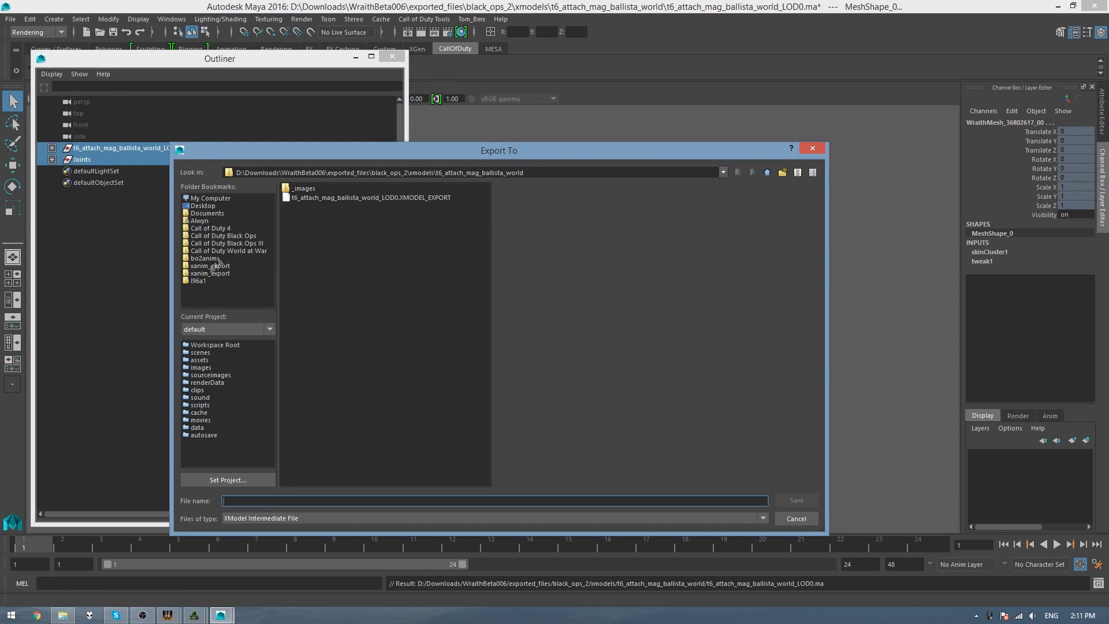
left_click(236, 242)
double_click(314, 299)
double_click(306, 455)
double_click(302, 188)
left_click(347, 501)
key("ctrl+v")
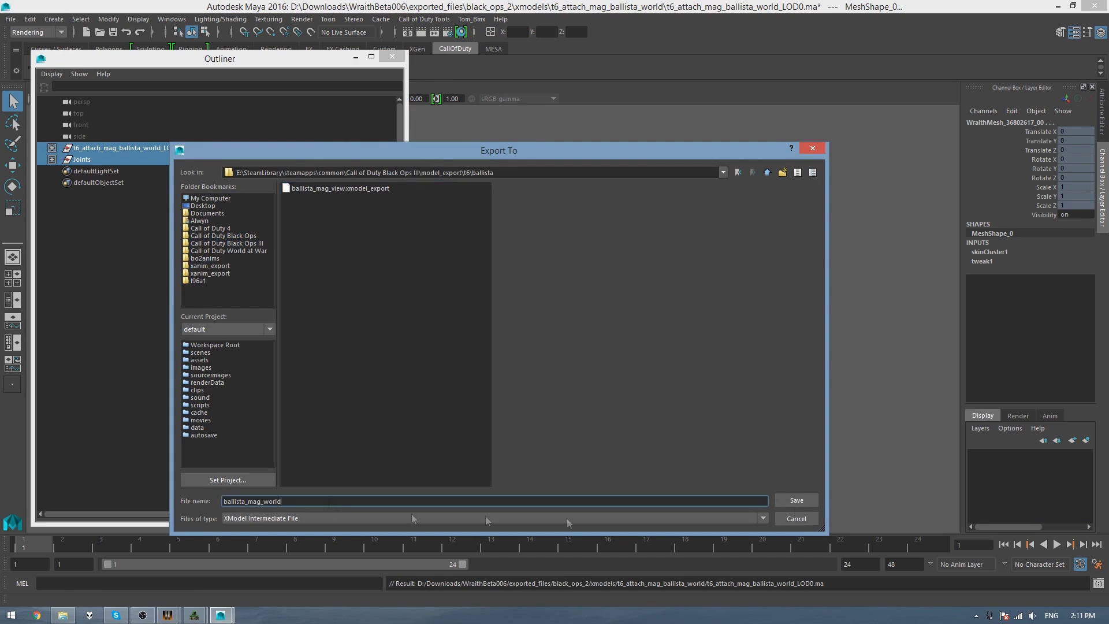
left_click(795, 500)
left_click(472, 206)
Open t6_wpn_sniper_ballista_scope_view_LOD0.ma using the folder path copied from its export folder
left_click(10, 18)
left_click(43, 51)
left_click(63, 615)
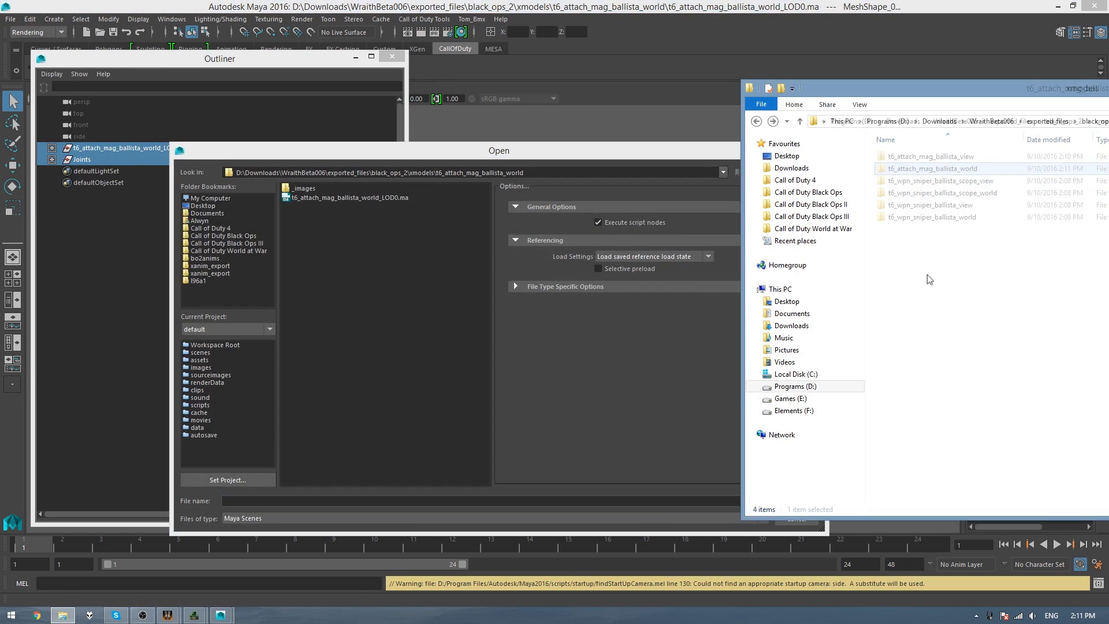
left_click_drag(953, 99, 757, 81)
left_click(757, 114)
key("ctrl+c")
left_click(405, 172)
key("ctrl+v")
key("Return")
double_click(346, 197)
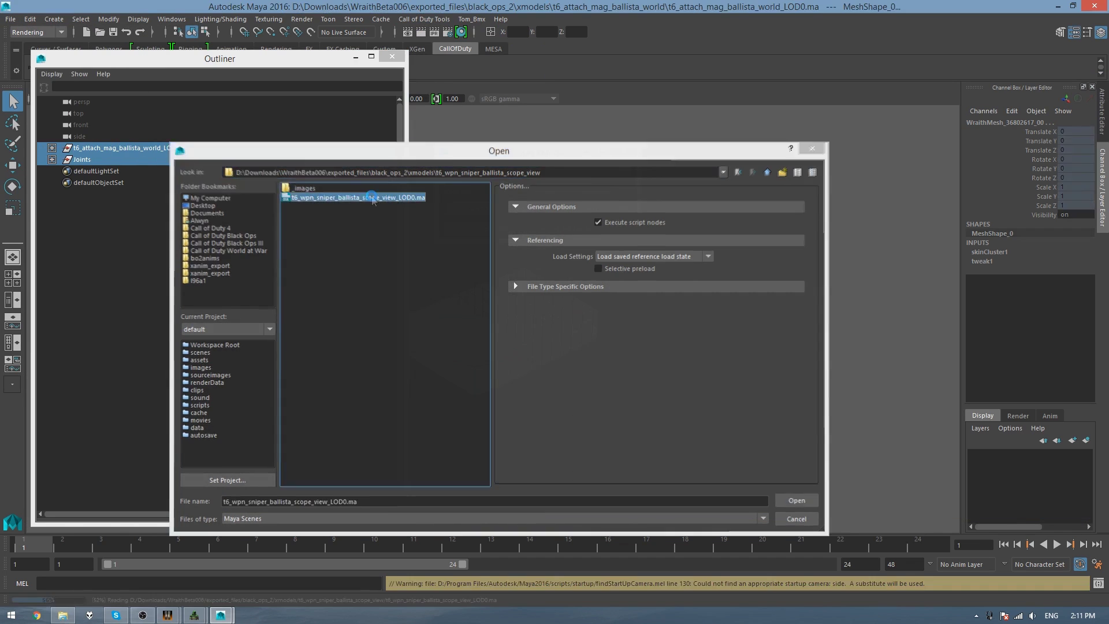
Select the full hierarchy of the scope view model and its Joints, and expand the Joints group
left_click(84, 20)
left_click(96, 71)
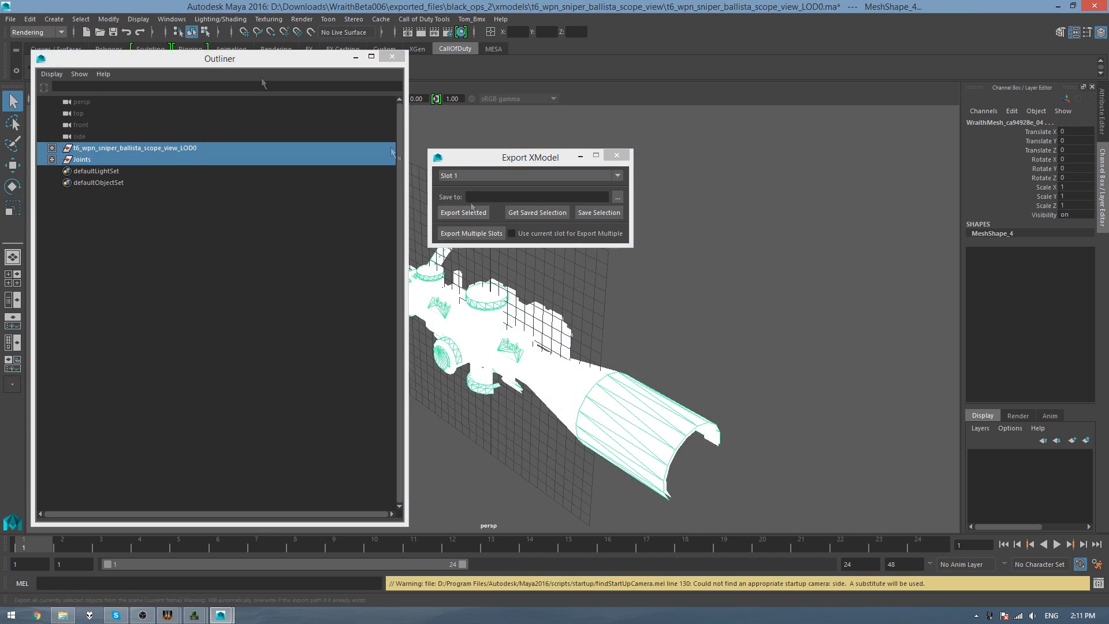
left_click(52, 160)
Export the selected scope view model as ballista_scope_view into Black Ops III's model_export\t6\ballista folder
left_click(618, 197)
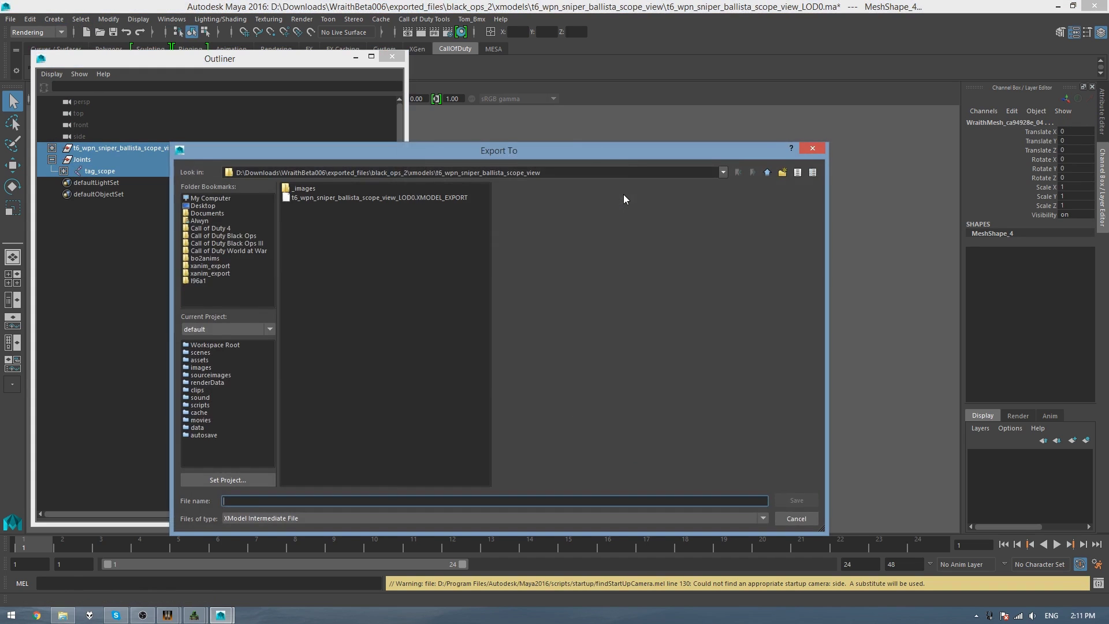
left_click(238, 245)
double_click(304, 252)
key("BackSpace")
double_click(321, 300)
double_click(306, 441)
double_click(310, 188)
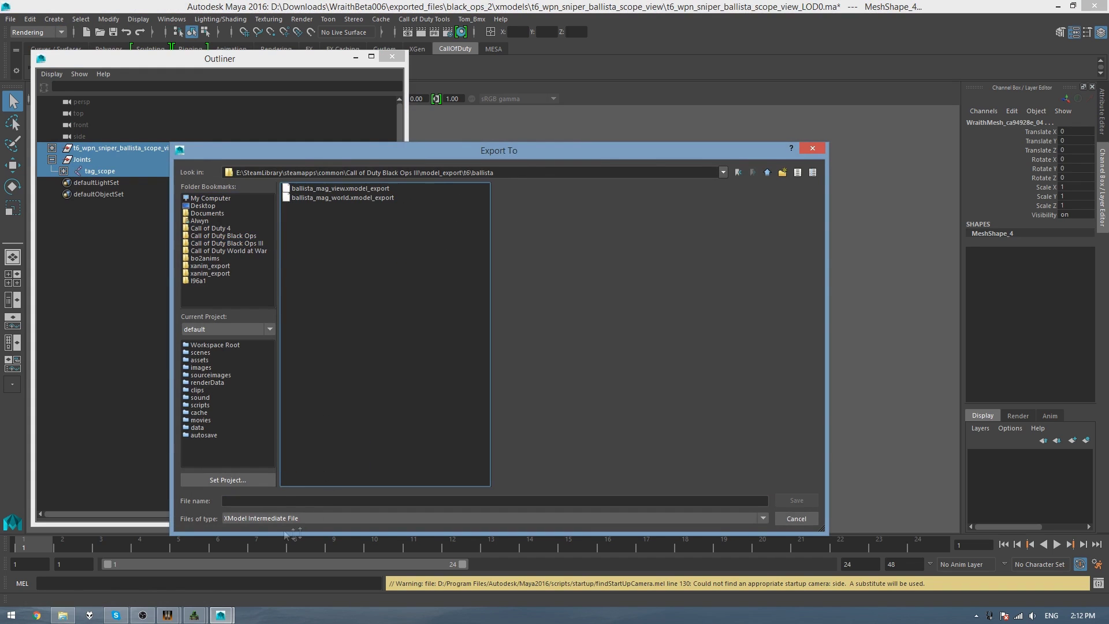
left_click(283, 497)
type("ballista_scope_view")
key("Return")
key("ctrl+n")
left_click(539, 315)
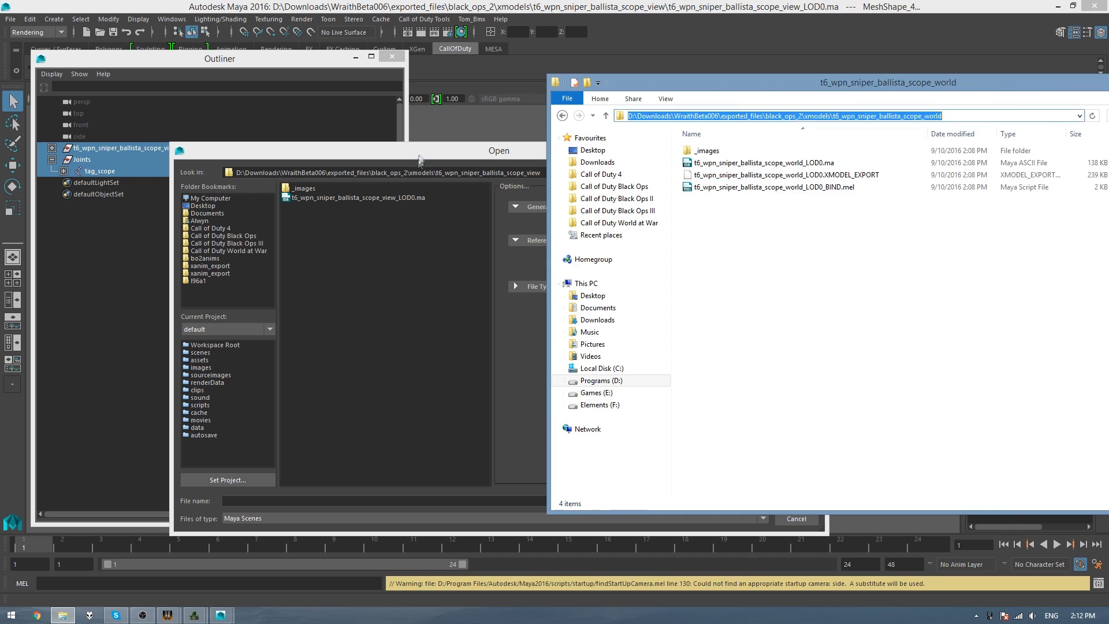
Open t6_wpn_sniper_ballista_scope_world_LOD0.ma using the folder path copied from its export folder
triple_click(419, 172)
key("ctrl+v")
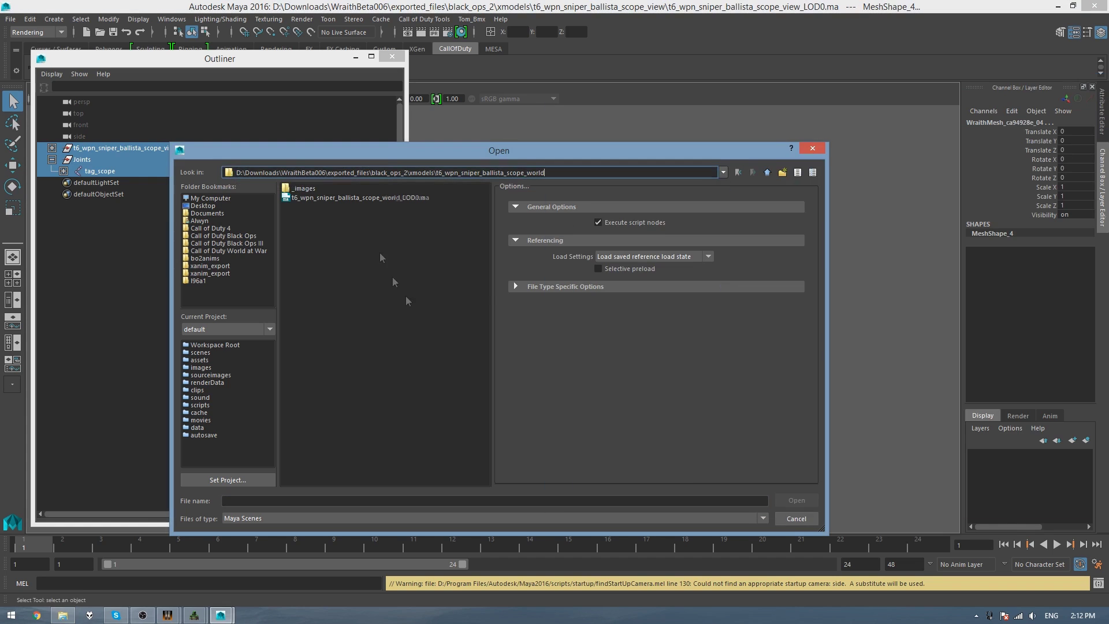
key("Return")
double_click(358, 198)
Export the full hierarchy of the world scope's mesh group and Joints as ballista_scope_world into model_export\t6\ballista
left_click_drag(96, 160, 92, 148)
left_click(80, 19)
left_click(86, 71)
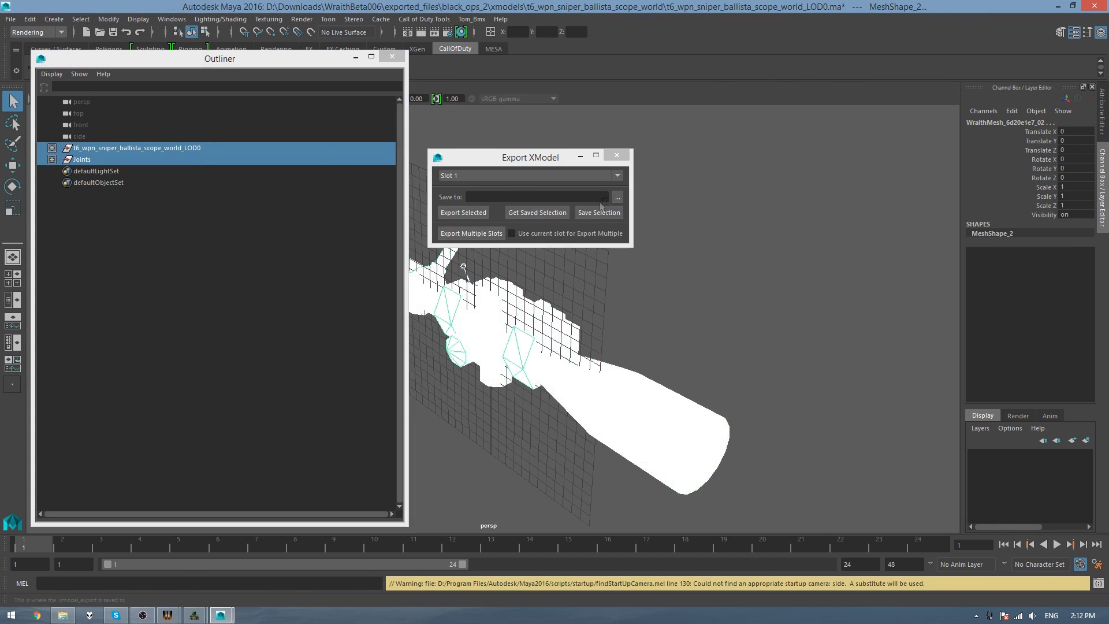
left_click(617, 197)
left_click(242, 243)
double_click(313, 302)
double_click(303, 467)
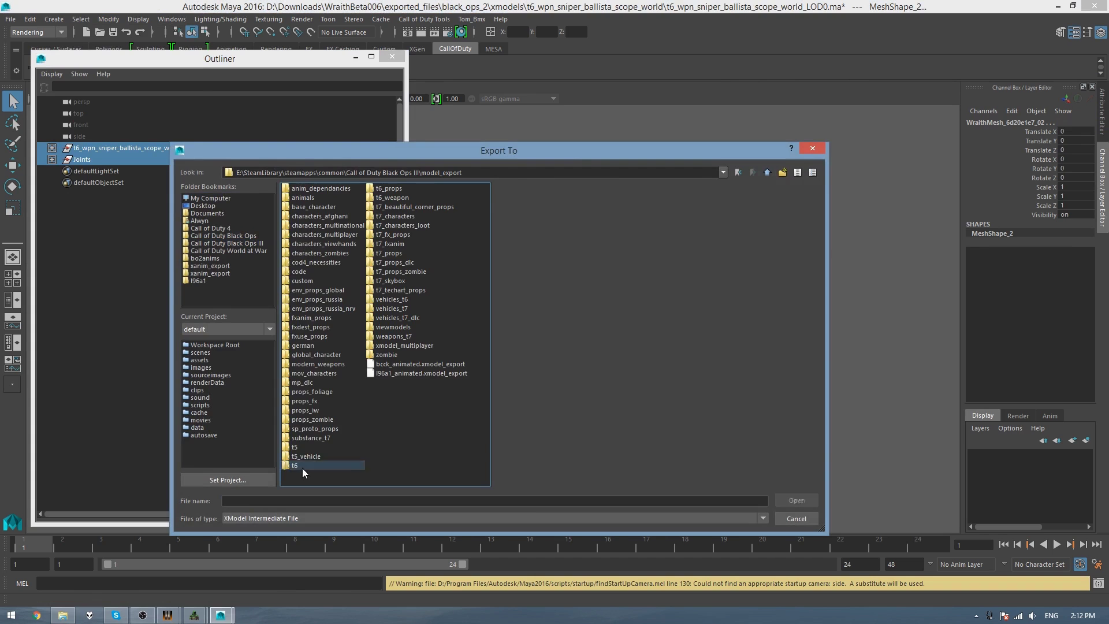
double_click(302, 188)
left_click(298, 500)
type("ballista_scope_world")
key("Return")
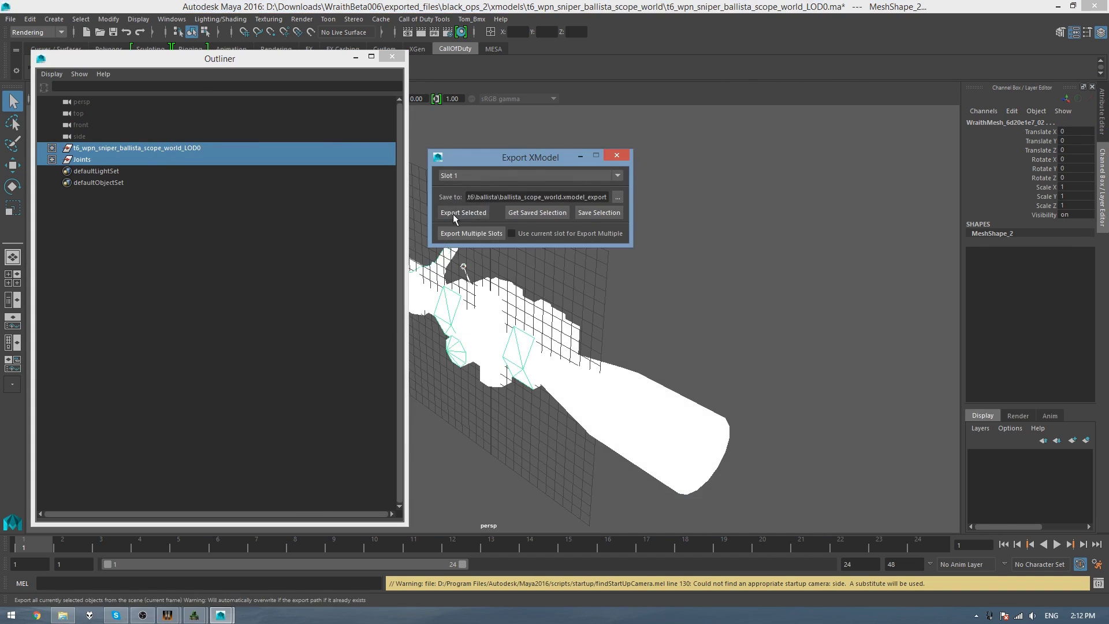
left_click(455, 215)
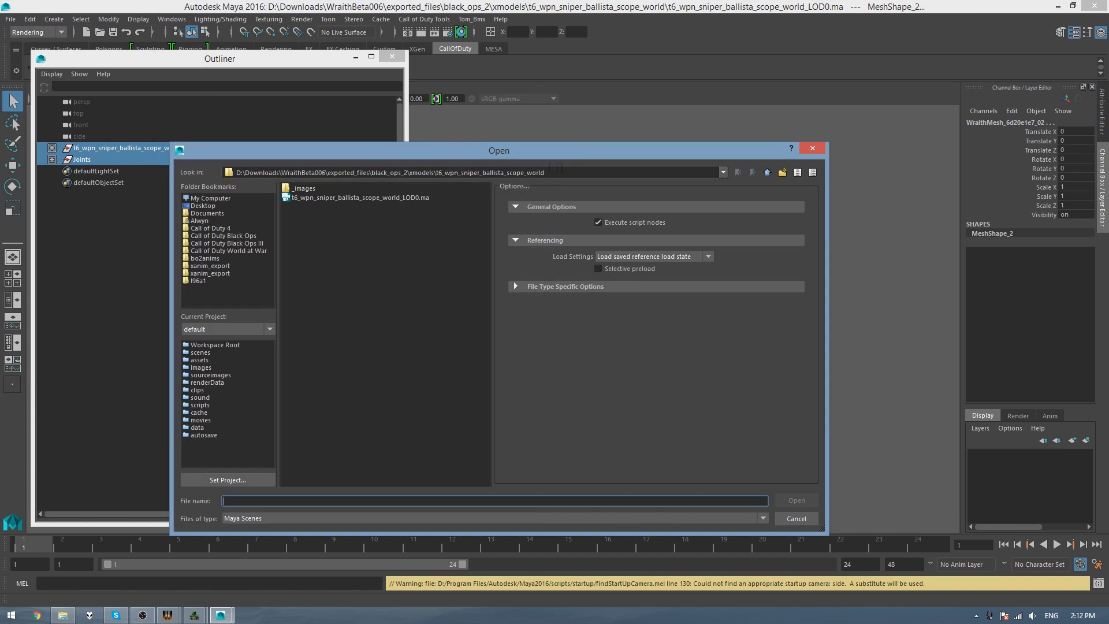
Open t6_wpn_sniper_ballista_view_LOD0.ma and select the full hierarchy of its mesh group and Joints
double_click(324, 200)
left_click(469, 175)
left_click_drag(95, 160, 95, 148)
left_click(80, 19)
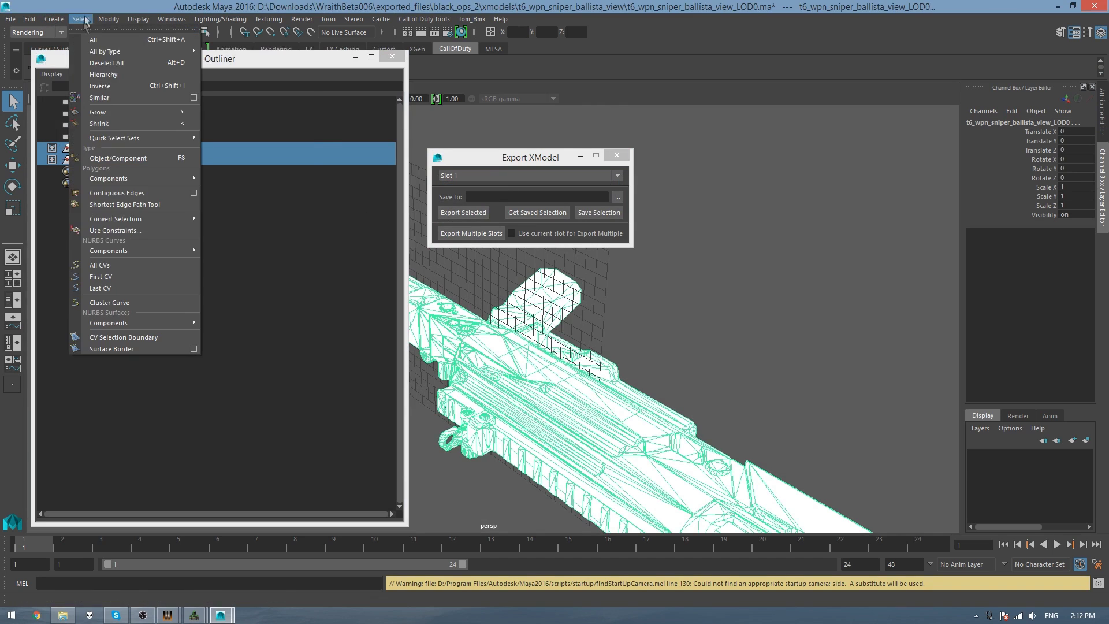
left_click(86, 73)
Export the selected rifle view model as ballista_body_view into model_export\t6\ballista, saving the scene changes
left_click(616, 196)
left_click(235, 243)
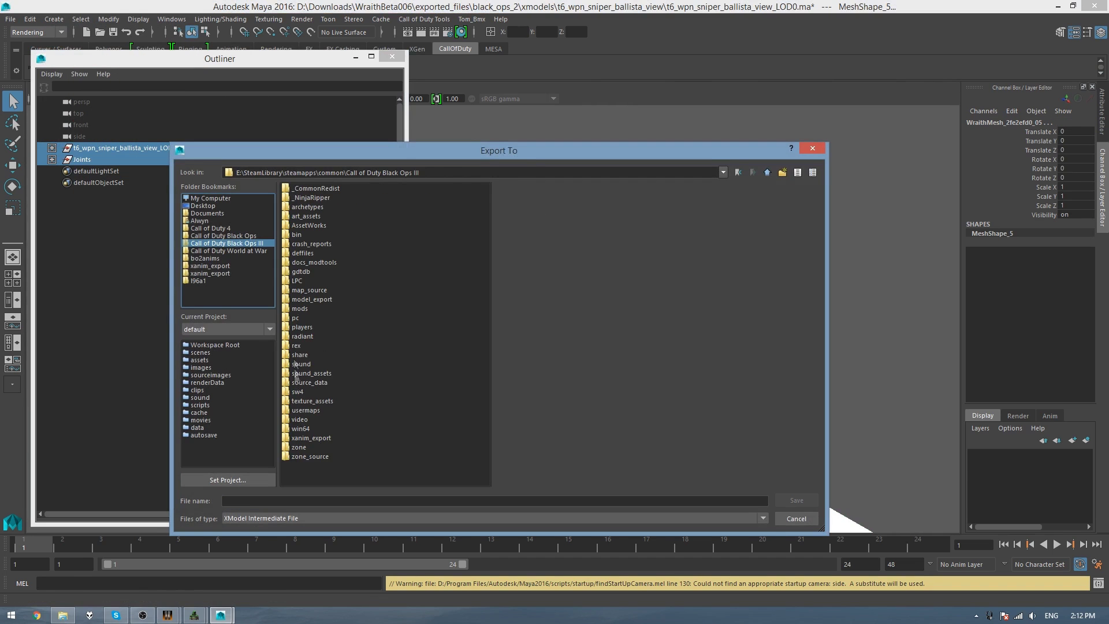
double_click(297, 300)
double_click(295, 446)
double_click(304, 188)
left_click(352, 499)
type("ballista_body_")
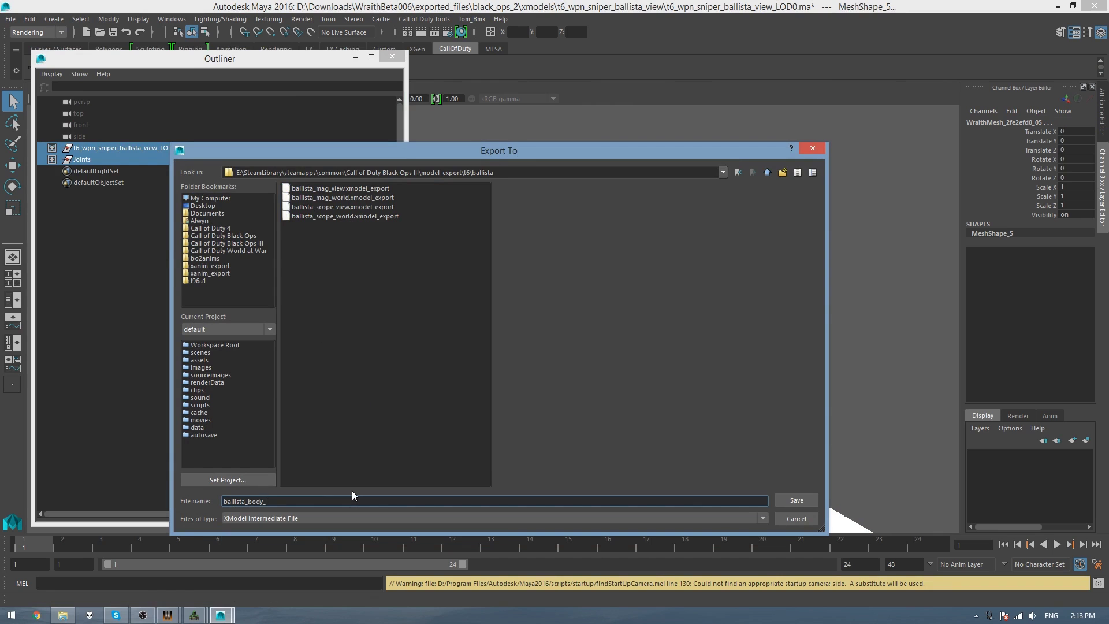
type("view")
key("Return")
left_click(498, 315)
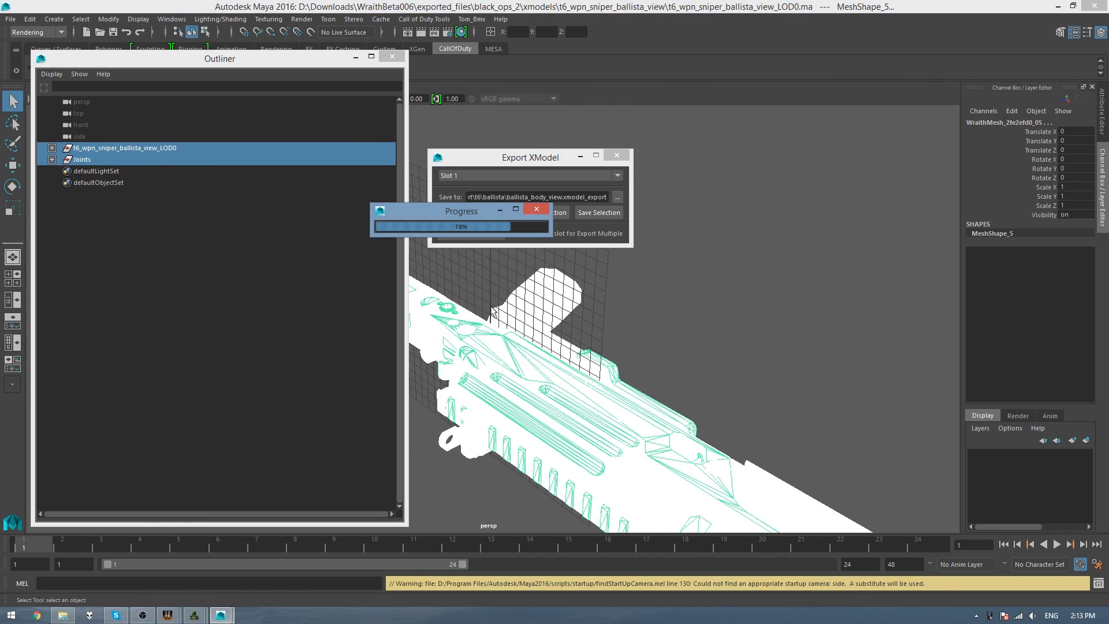
Open t6_wpn_sniper_ballista_world_LOD0.ma and bring up the t6_wpn_sniper_ballista_world export folder in File Explorer
left_click(10, 19)
left_click(25, 52)
key("alt+Tab")
key("BackSpace")
double_click(751, 210)
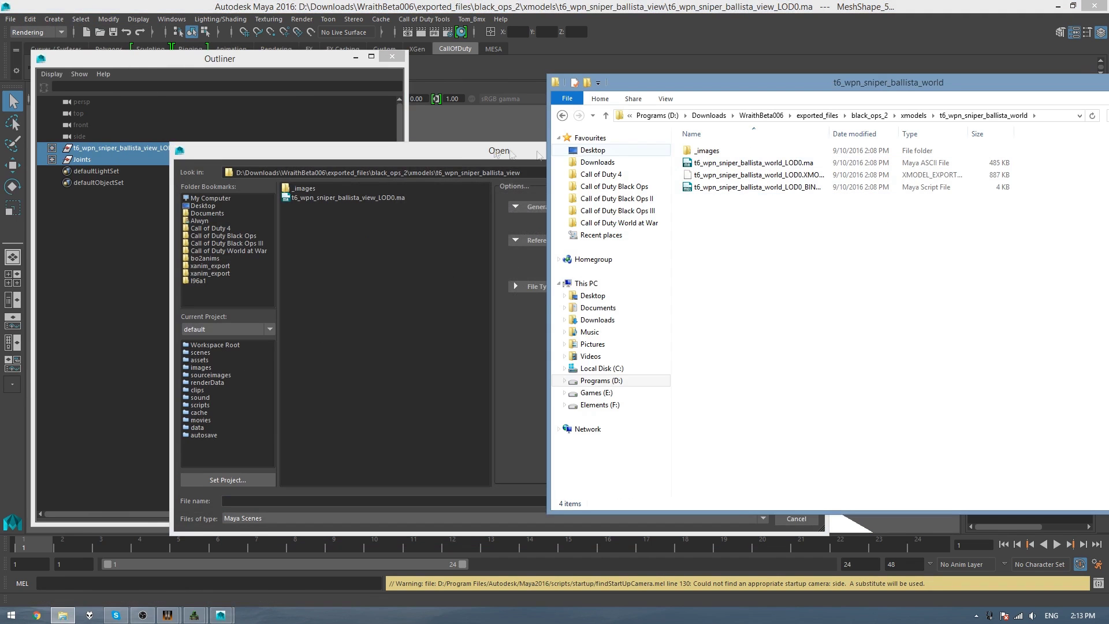
left_click(453, 157)
left_click(404, 231)
key("BackSpace")
double_click(367, 234)
double_click(348, 197)
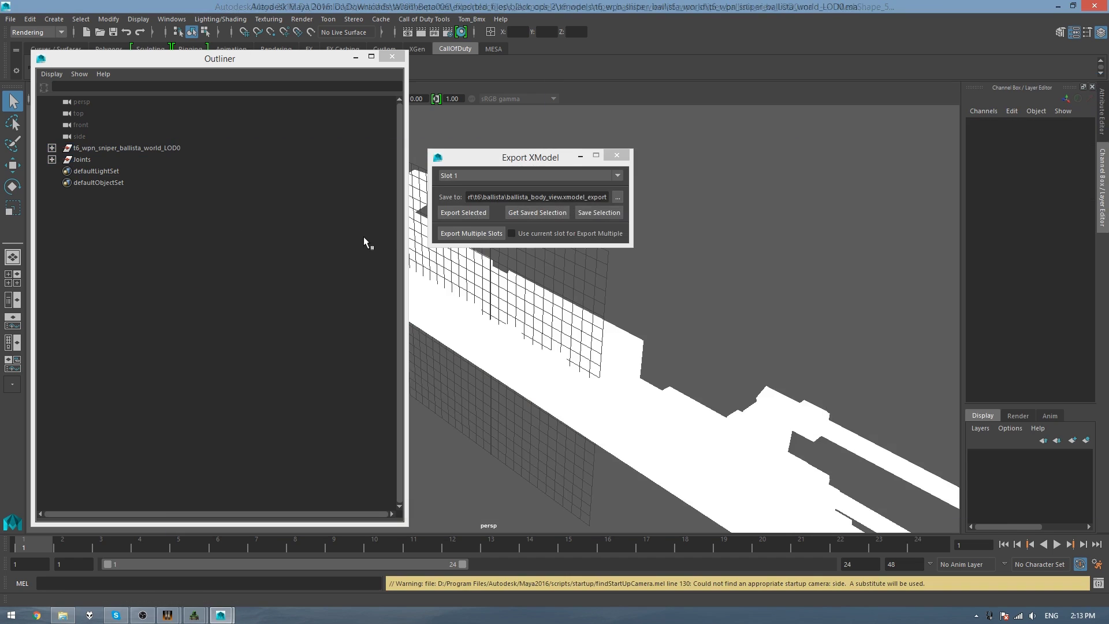
Bind the rifle world model by running its LOD0_BIND.mel script from the export folder in Maya
key("alt+Tab")
left_click_drag(759, 187, 446, 414)
left_click(531, 5)
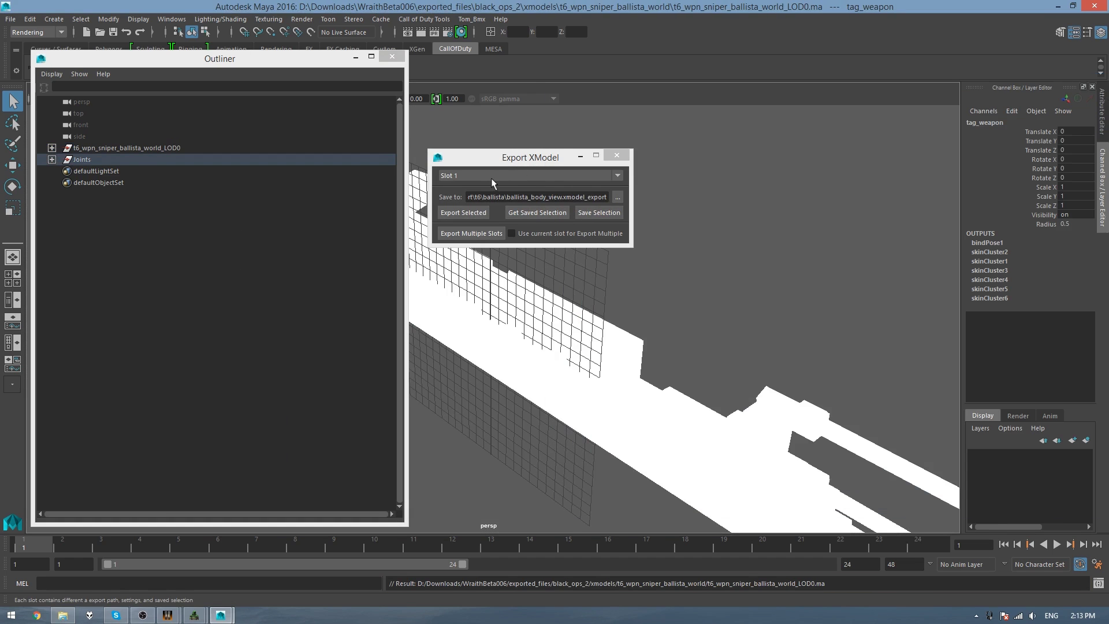
Reload Slot 1 in the Export XModel tool and select the full hierarchy of the rifle world model and its Joints
left_click(491, 178)
left_click(480, 190)
left_click(120, 158)
left_click(120, 148, "shift")
left_click(80, 19)
left_click(100, 77)
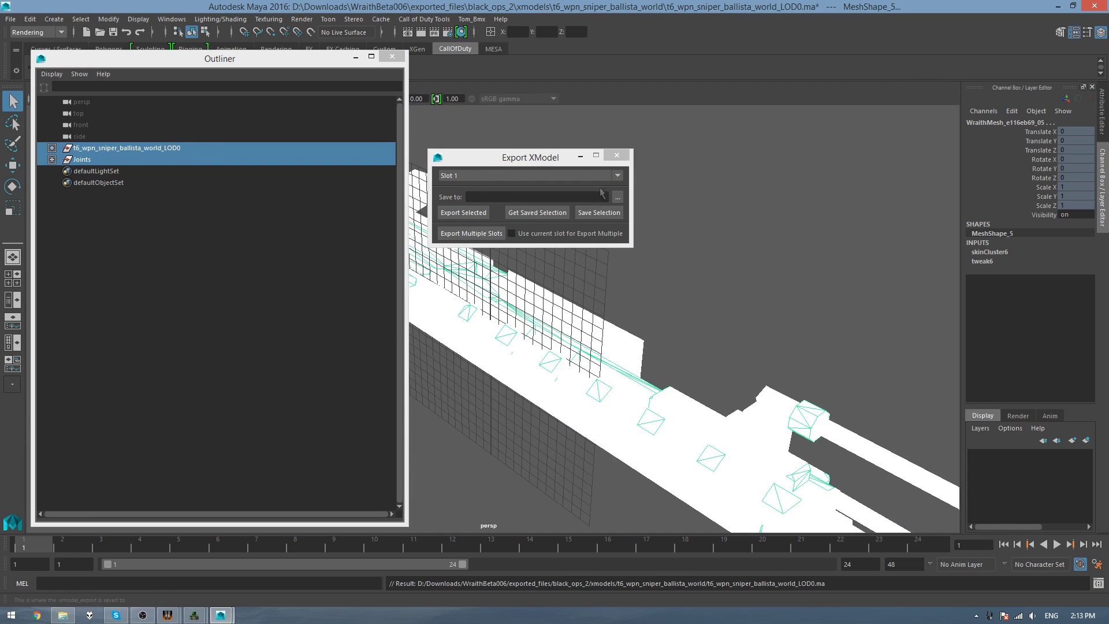
Export the selected rifle world model as ballista_body_world into model_export\t6\ballista, saving the scene changes
left_click(618, 197)
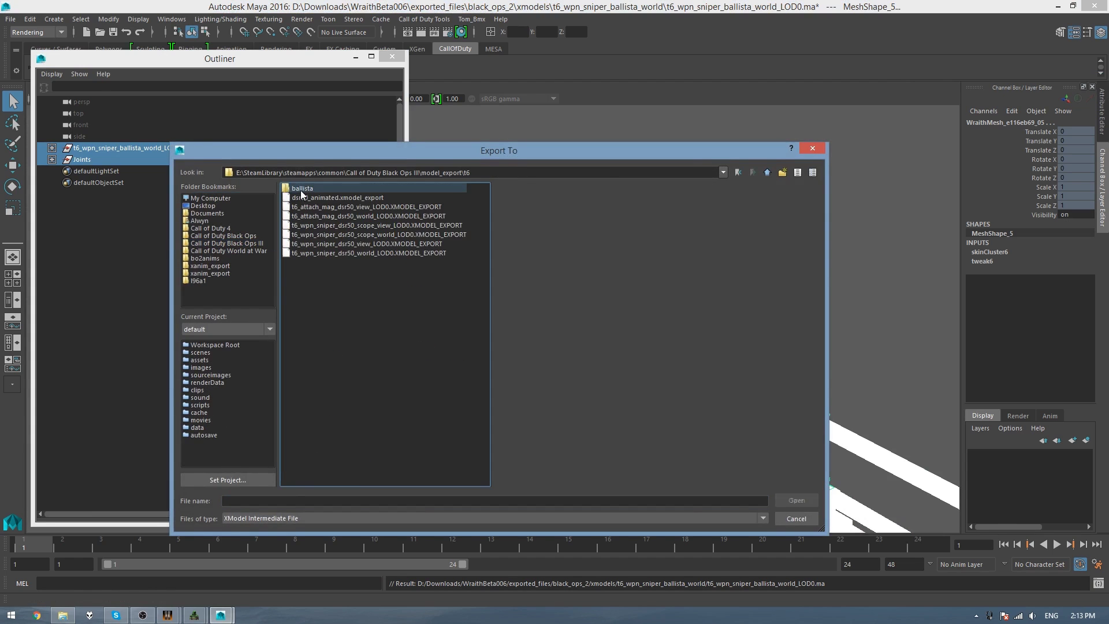
double_click(301, 189)
left_click(300, 501)
type("ballista_body_world")
key("Return")
left_click(463, 212)
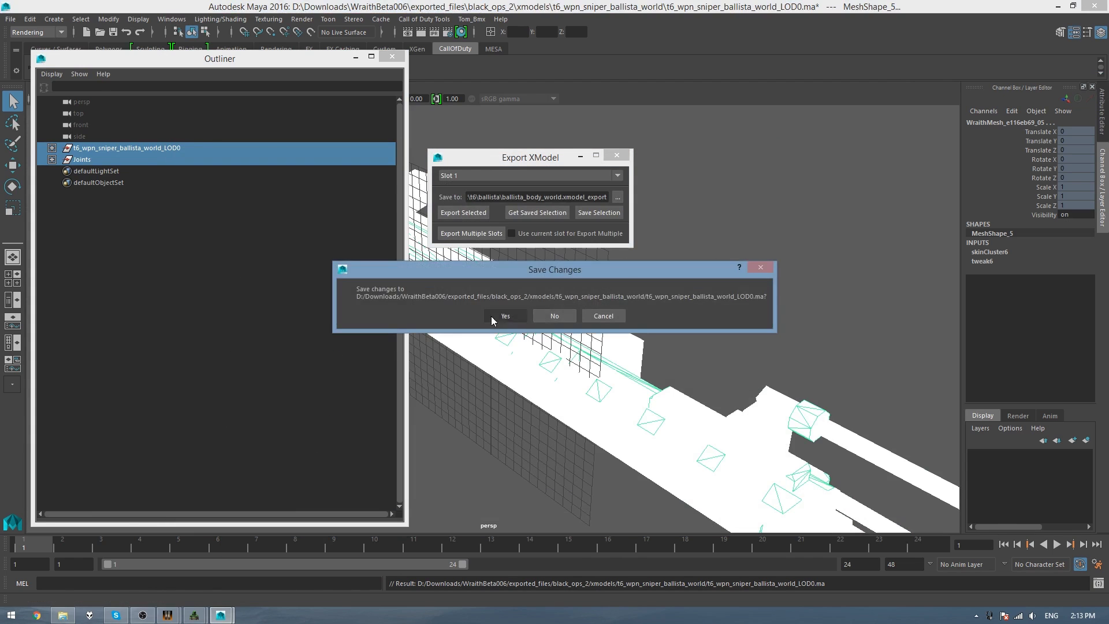
left_click(491, 321)
Reopen t6_wpn_sniper_ballista_view_LOD0.ma from the t6_wpn_sniper_ballista_view folder
key("alt+Tab")
left_click(10, 19)
left_click(36, 52)
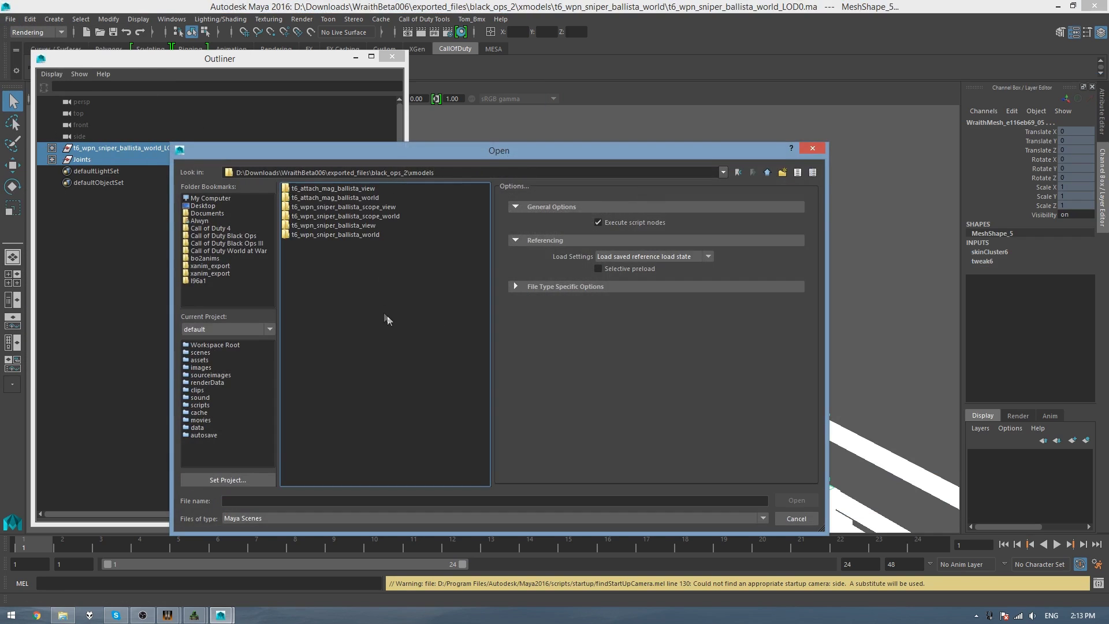
double_click(334, 226)
double_click(344, 197)
Expand Joints to check the j_gun joint, and bind the rifle view model with its LOD0_BIND.mel script
left_click(52, 159)
left_click(93, 171)
scroll(543, 329, "down", 5)
key("w")
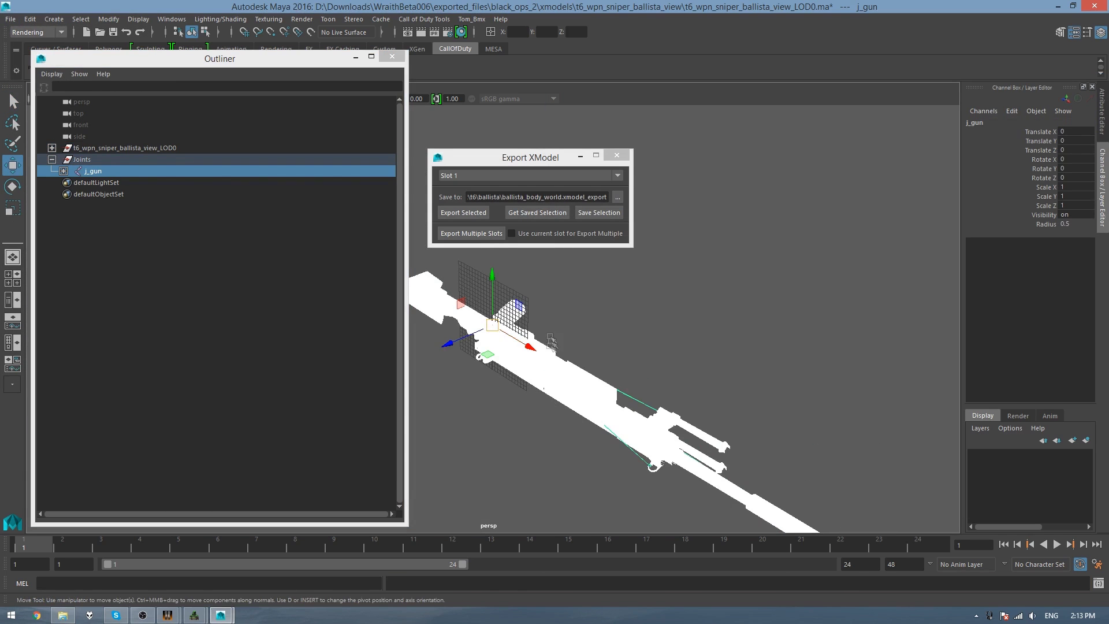
left_click(639, 316)
key("alt+Tab")
left_click_drag(766, 188, 442, 480)
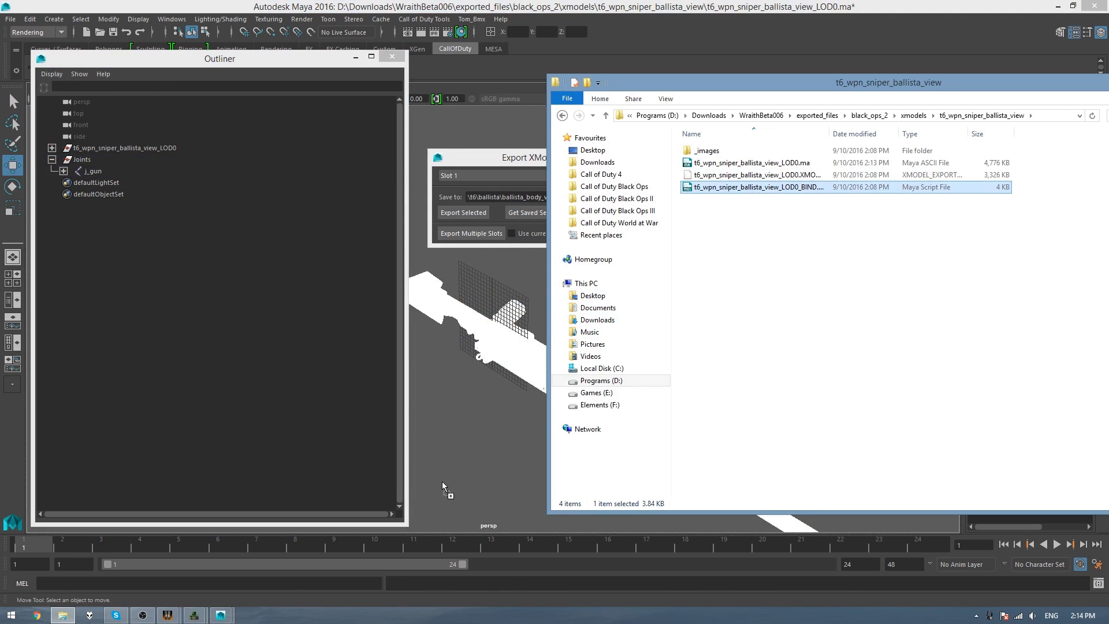
Reload Slot 1's stored path for the rifle view model and try to export it
left_click(500, 175)
left_click(500, 188)
left_click(465, 213)
left_click(554, 316)
Save the full hierarchy of the rifle view mesh group and Joints as the export selection and re-export it as ballista_body_view
left_click(124, 147)
left_click(92, 160, "shift")
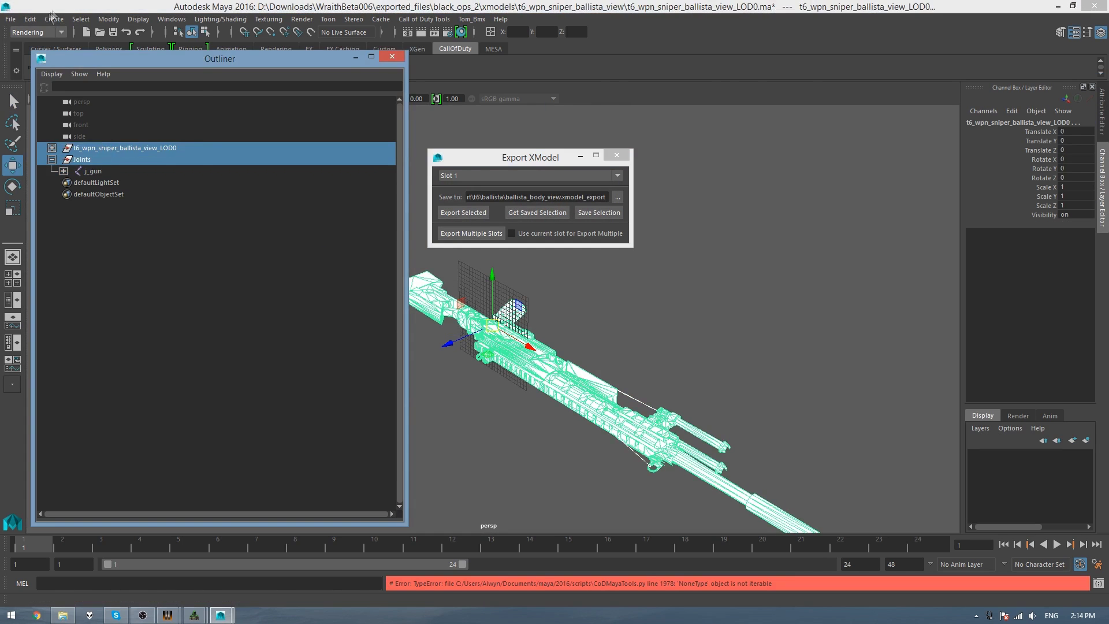
left_click(80, 19)
left_click(96, 70)
left_click(589, 213)
left_click(463, 213)
left_click(512, 317)
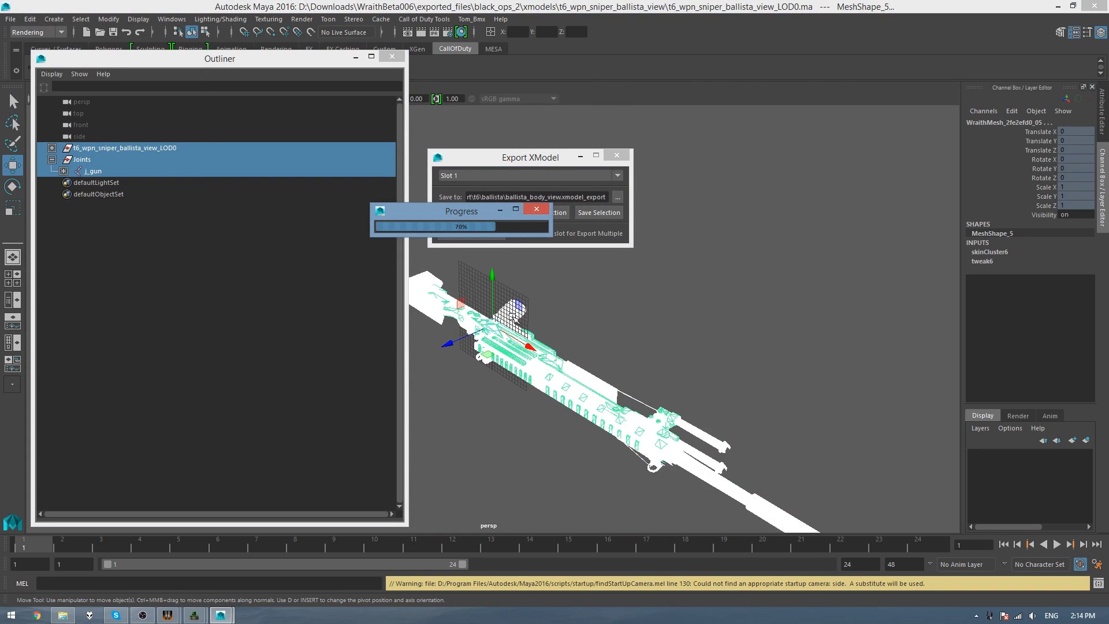
Open the world scope scene and save the full hierarchy of its mesh group and Joints as the export selection
left_click(10, 19)
left_click(29, 41)
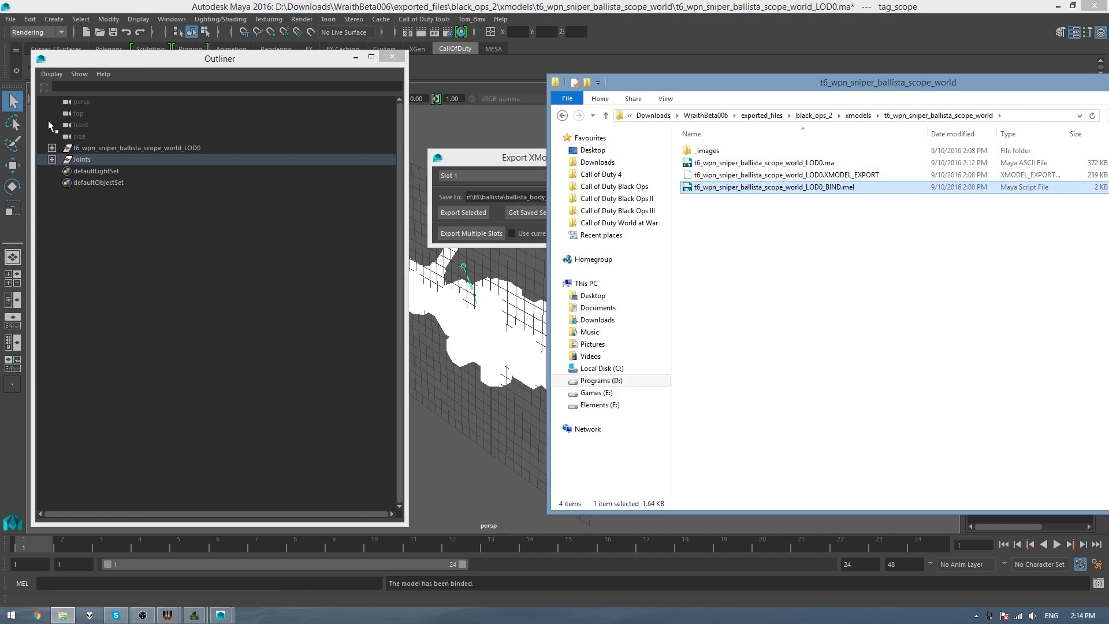
left_click_drag(116, 148, 115, 159)
left_click(81, 18)
left_click(95, 72)
left_click(604, 213)
left_click(508, 315)
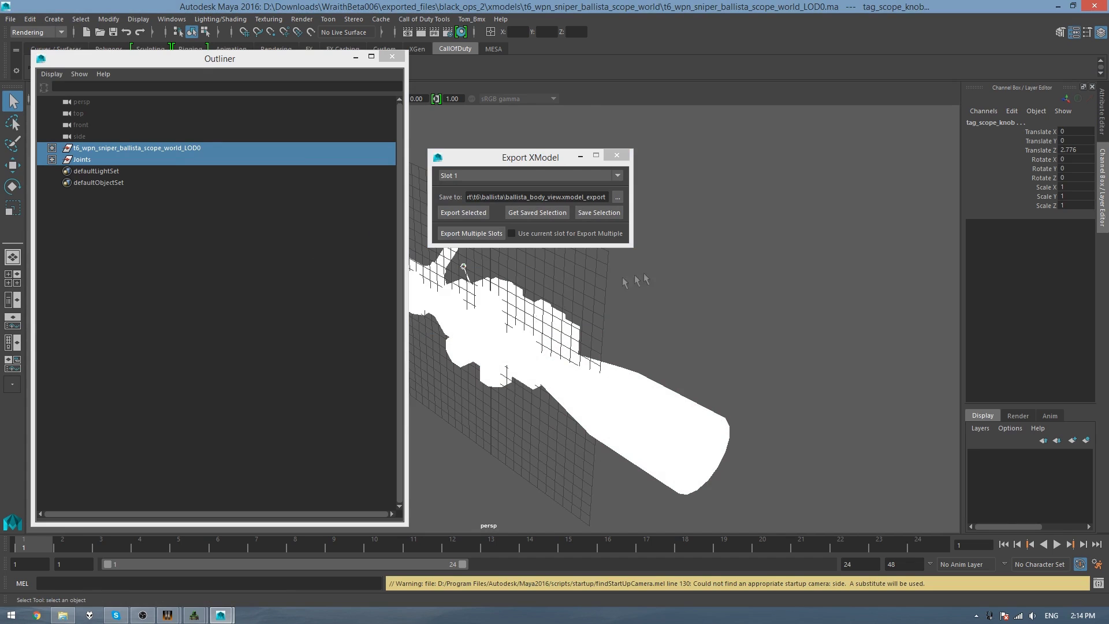
Reload Slot 1's stored path and re-export the bound world scope as ballista_scope_world, saving the scene changes
left_click(465, 176)
left_click(466, 187)
left_click(466, 216)
left_click(505, 316)
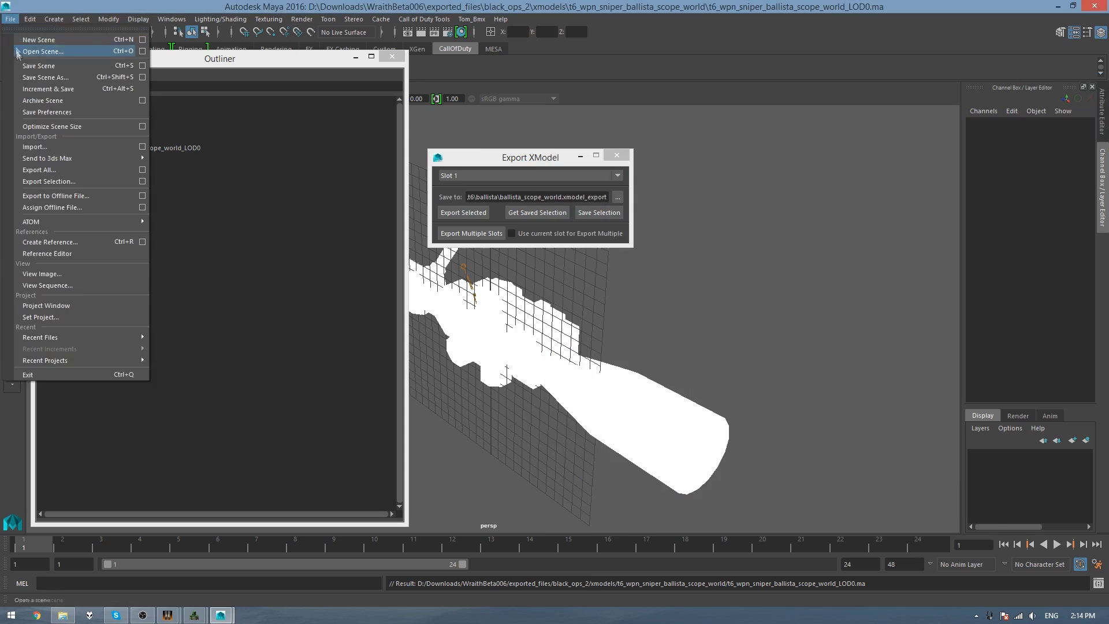
Open t6_wpn_sniper_ballista_scope_view_LOD0.ma and recall the exporter's saved selection
left_click(35, 55)
left_click(328, 196)
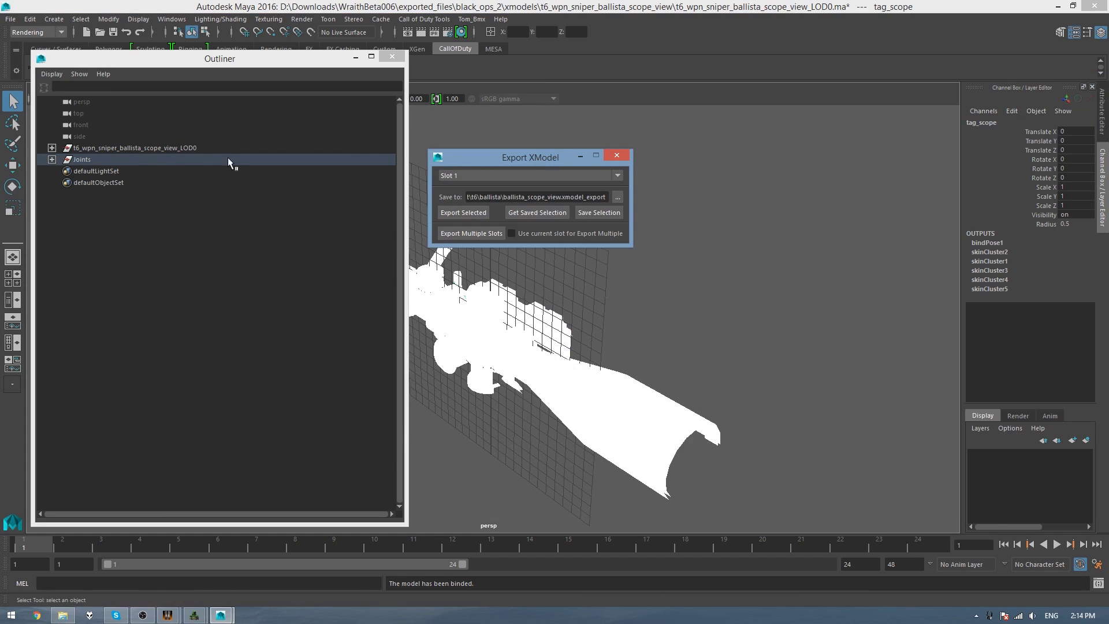
left_click(535, 213)
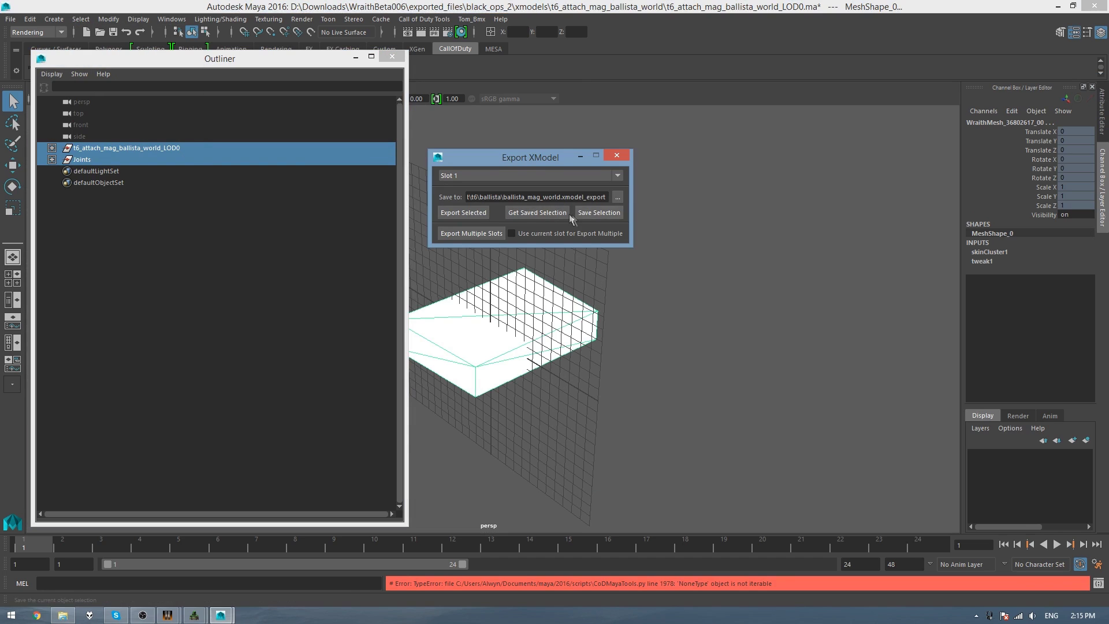
Re-export the bound world magazine as ballista_mag_world
left_click(546, 315)
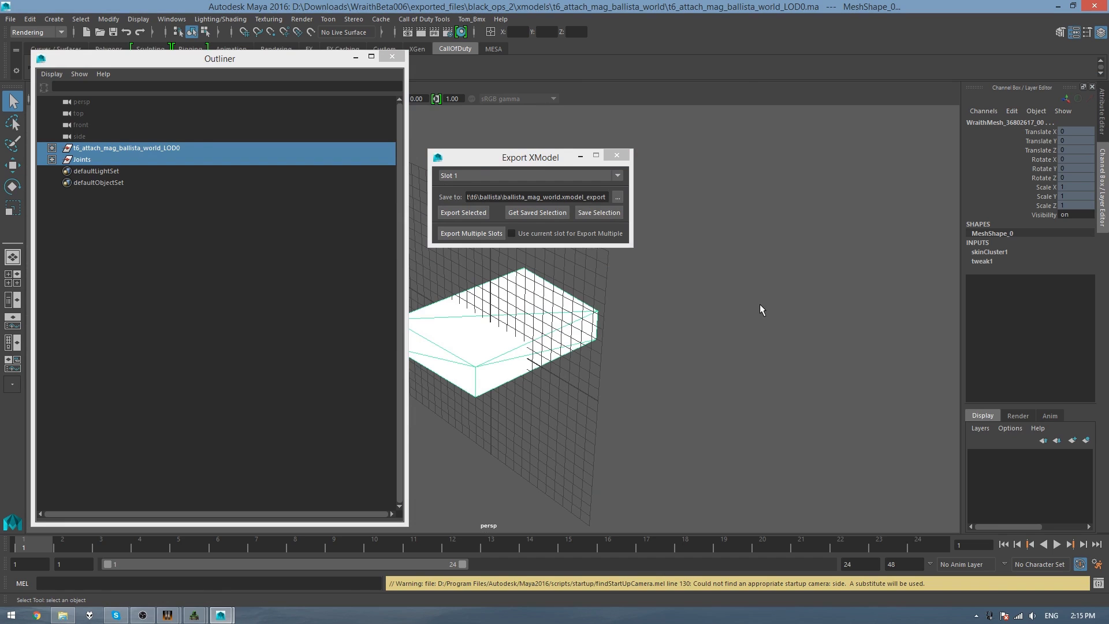
key("ctrl+o")
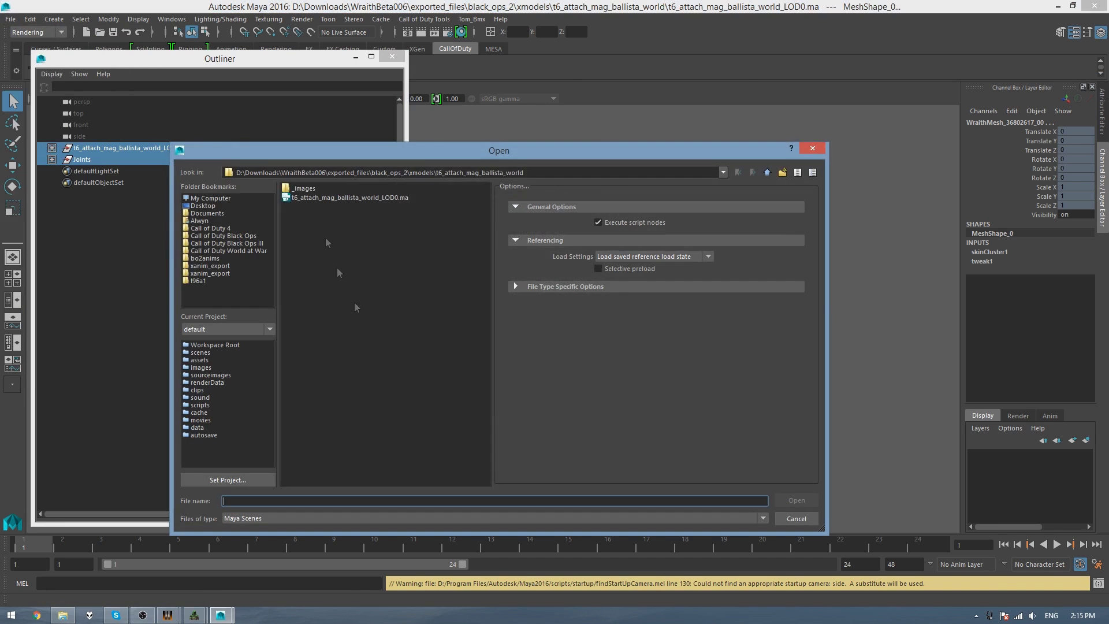
key("Escape")
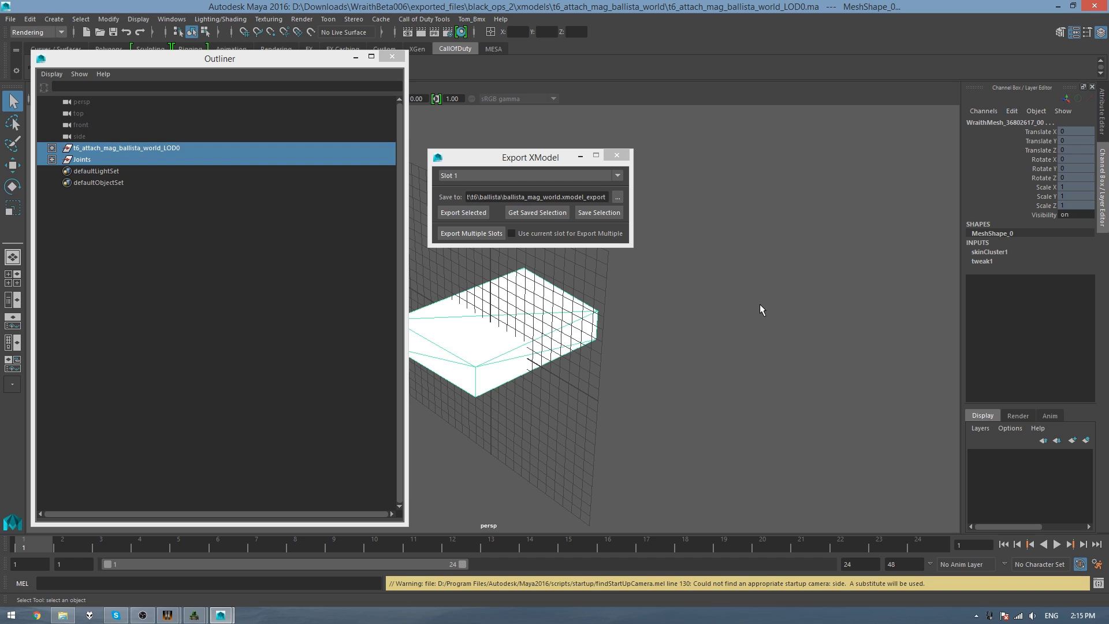
Open t6_wpn_sniper_ballista_view_LOD0.ma and minimise the Outliner and Export XModel windows
left_click(9, 18)
left_click(35, 56)
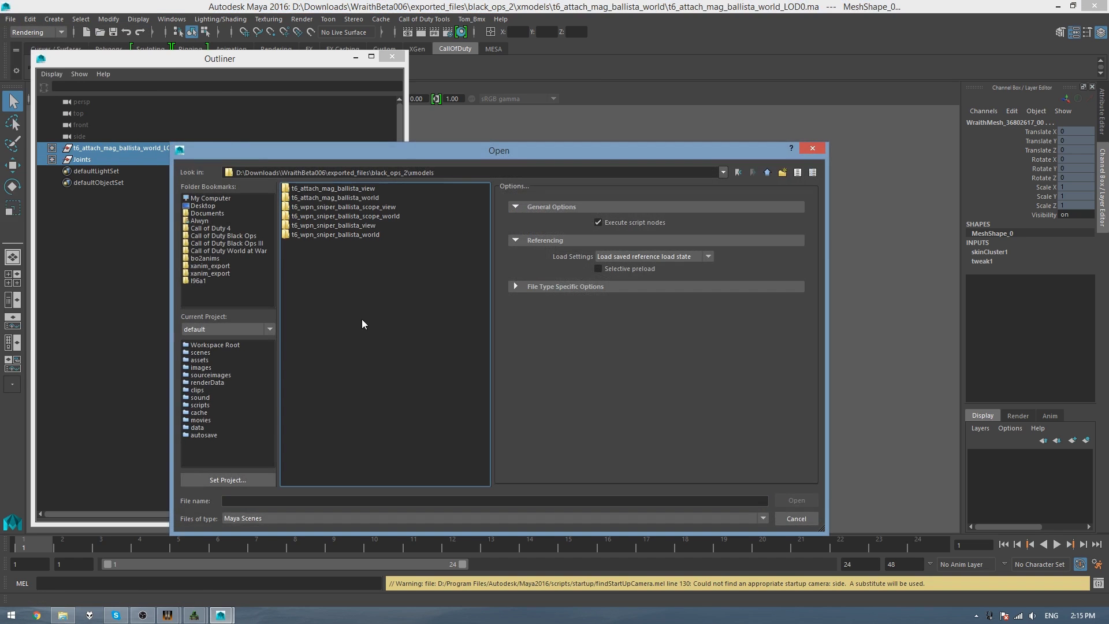
double_click(328, 225)
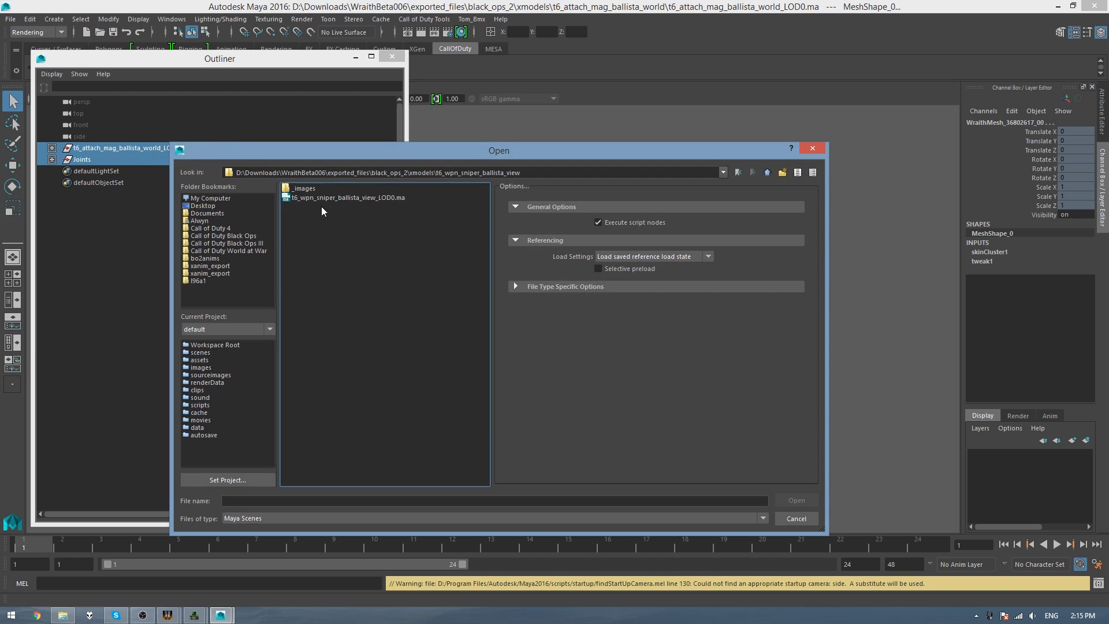
double_click(321, 198)
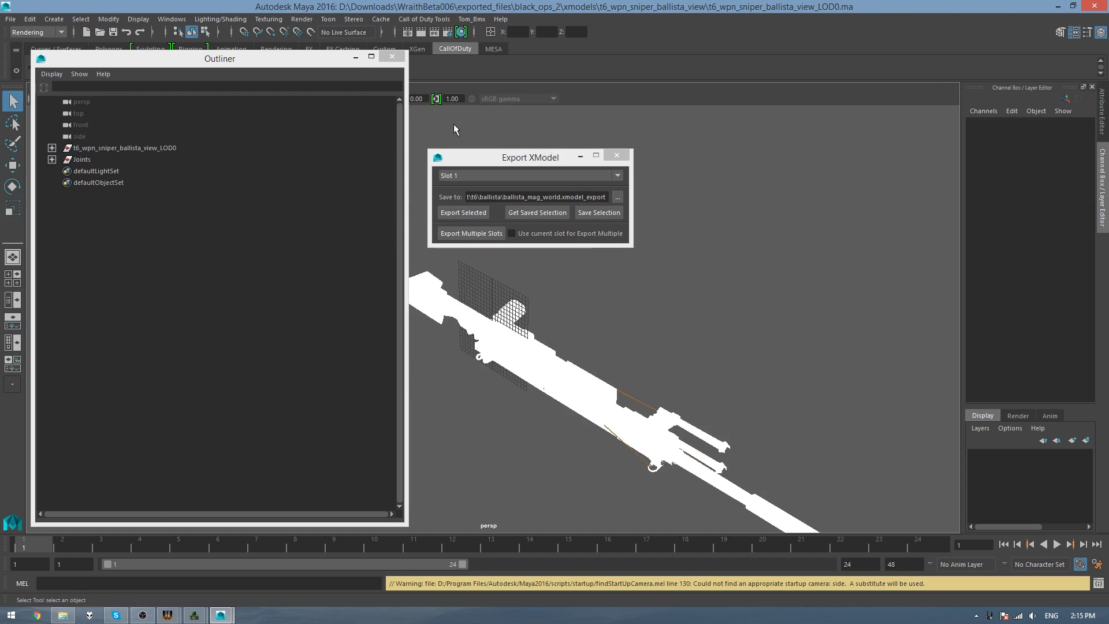
left_click(356, 57)
left_click(578, 157)
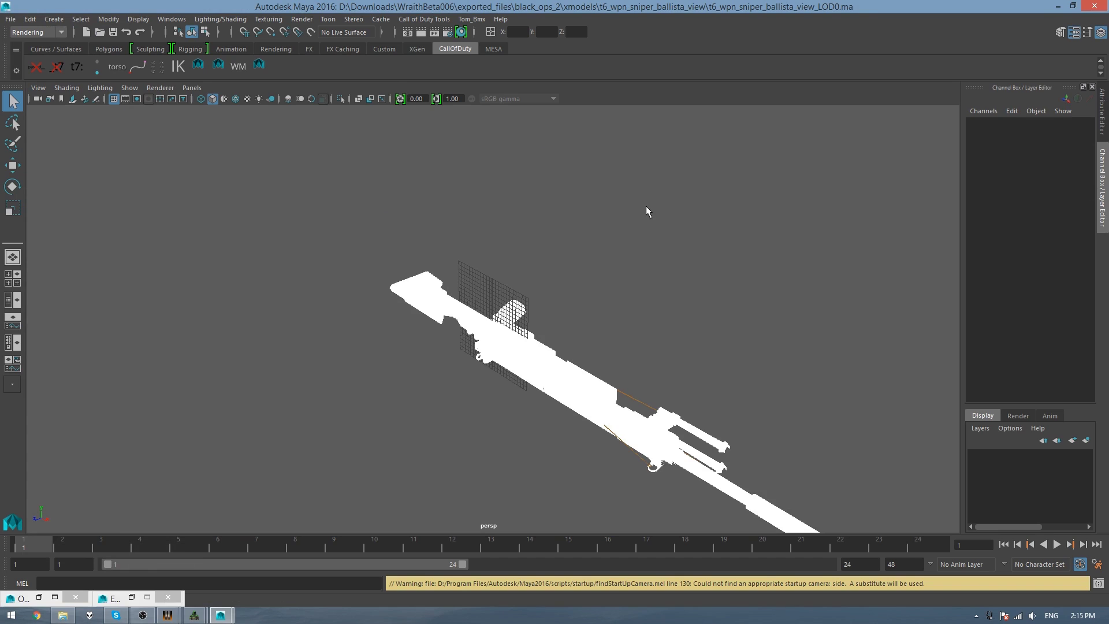
Switch to File Explorer and import t6_attach_mag_ballista_view_LOD0.ma from its xmodels folder into the open Ballista view scene
key("alt+Tab")
key("BackSpace")
key("BackSpace")
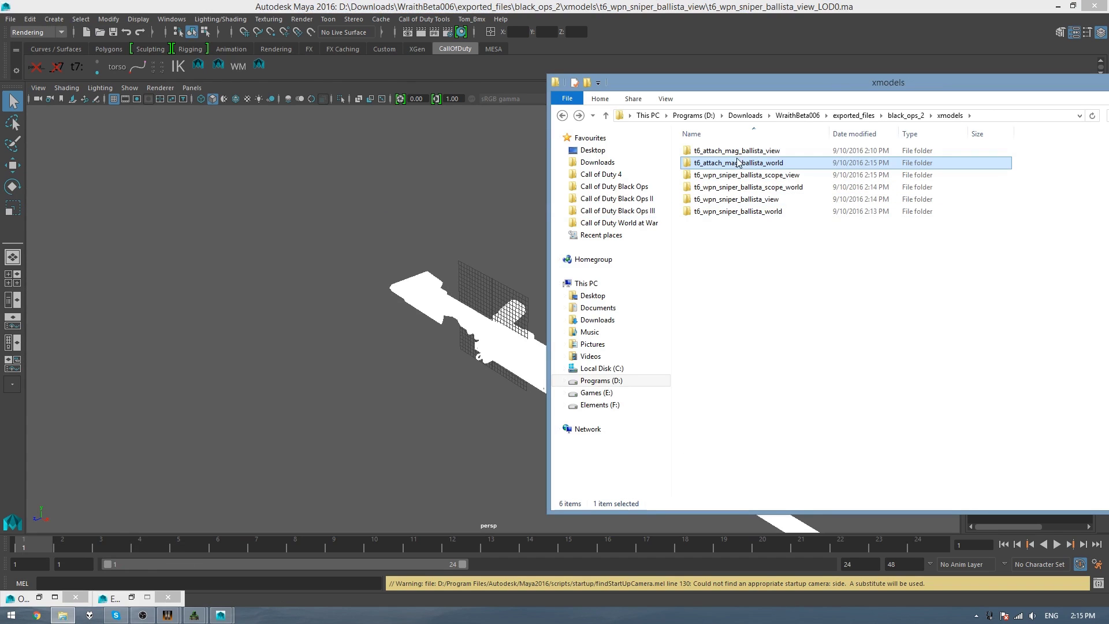
double_click(724, 151)
left_click(716, 165)
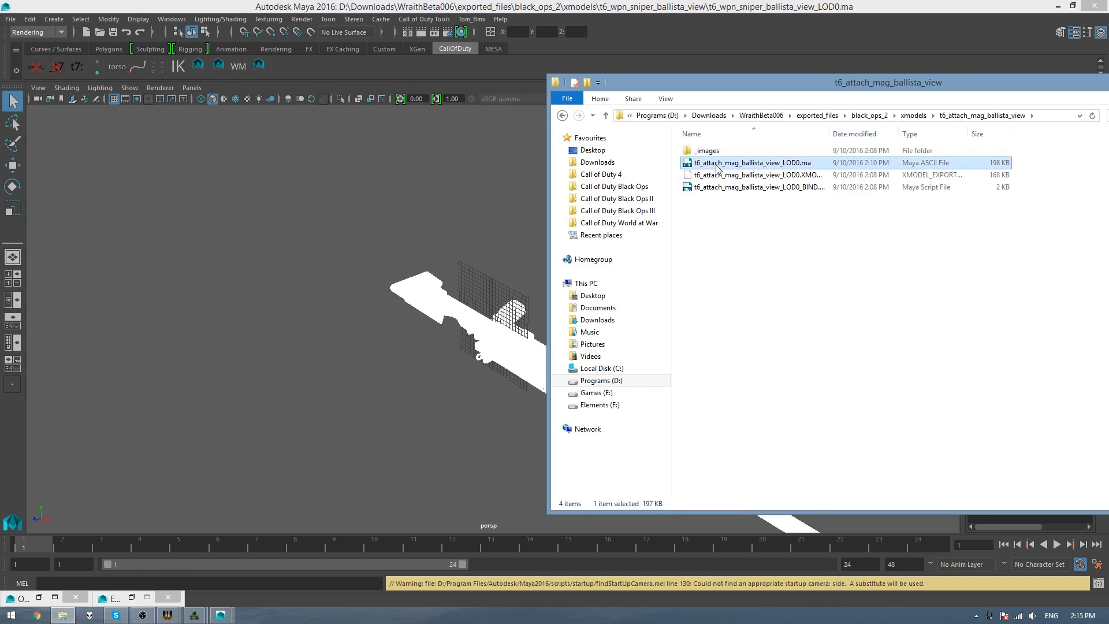
left_click_drag(737, 167, 542, 220)
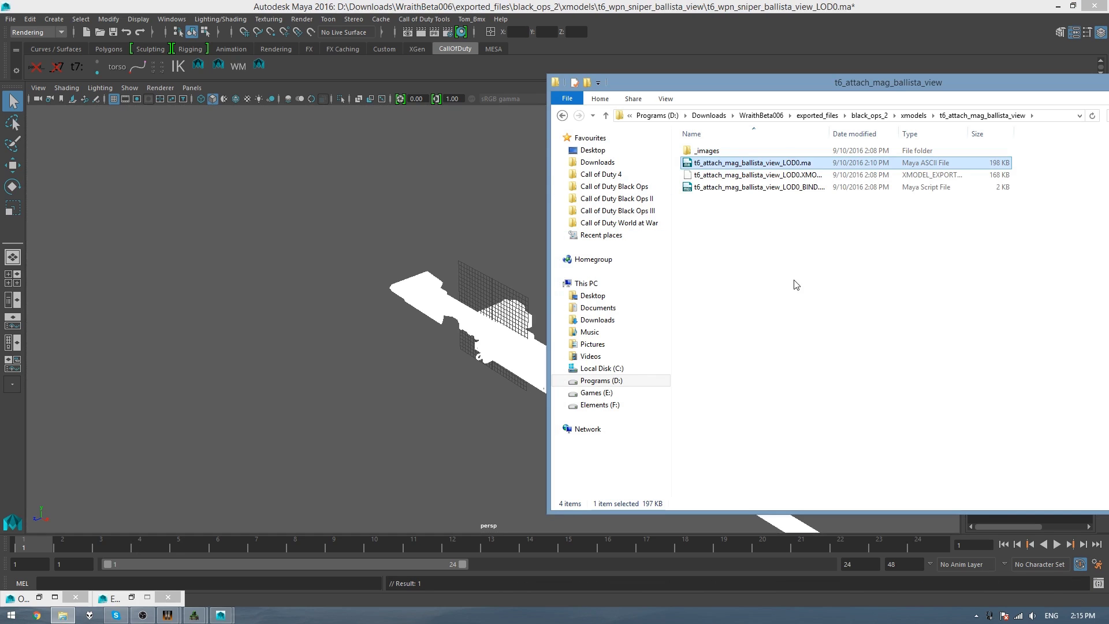
Import t6_wpn_sniper_ballista_scope_view_LOD0.ma into the same Maya scene and return to Maya
key("BackSpace")
double_click(734, 175)
left_click_drag(738, 163, 459, 217)
left_click(390, 6)
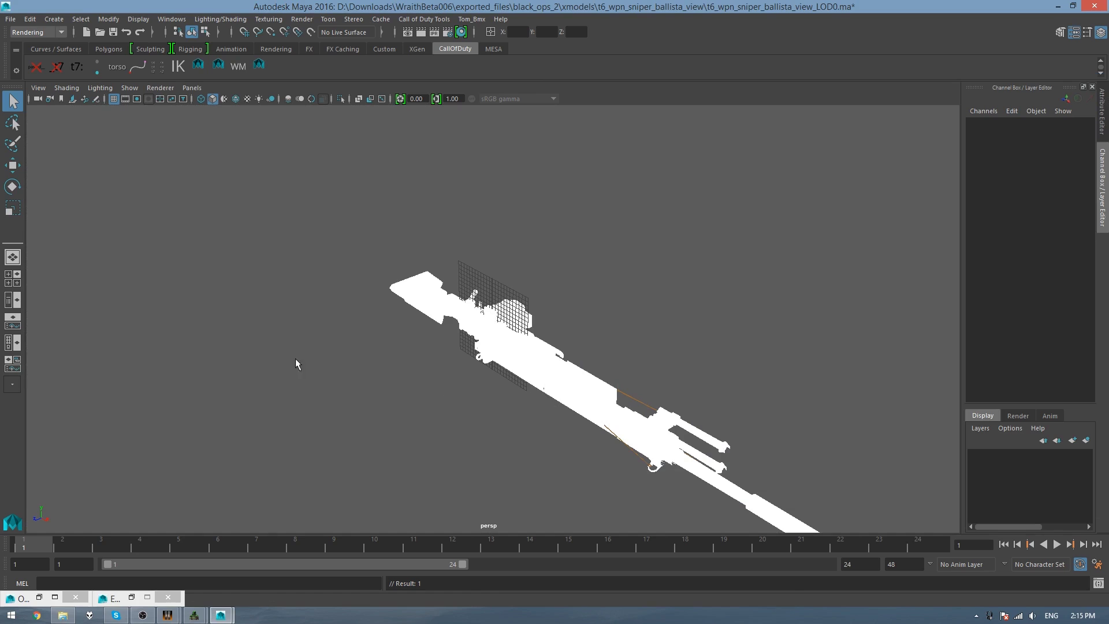
Switch the viewport renderer to Legacy Default Viewport and display the rifle with its textures
left_click(155, 87)
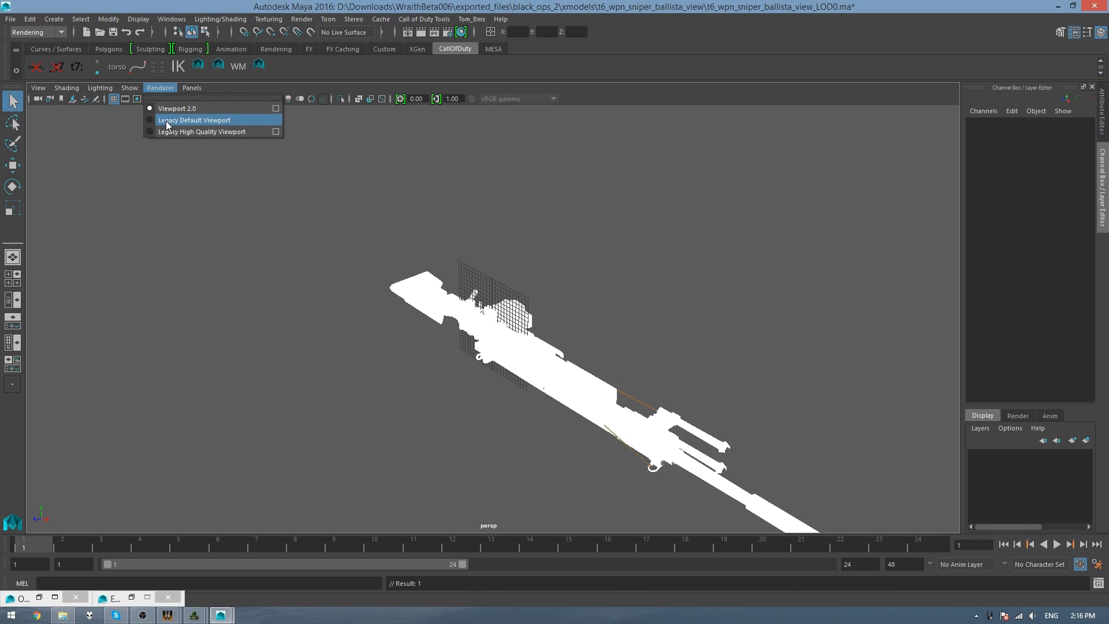
left_click(165, 120)
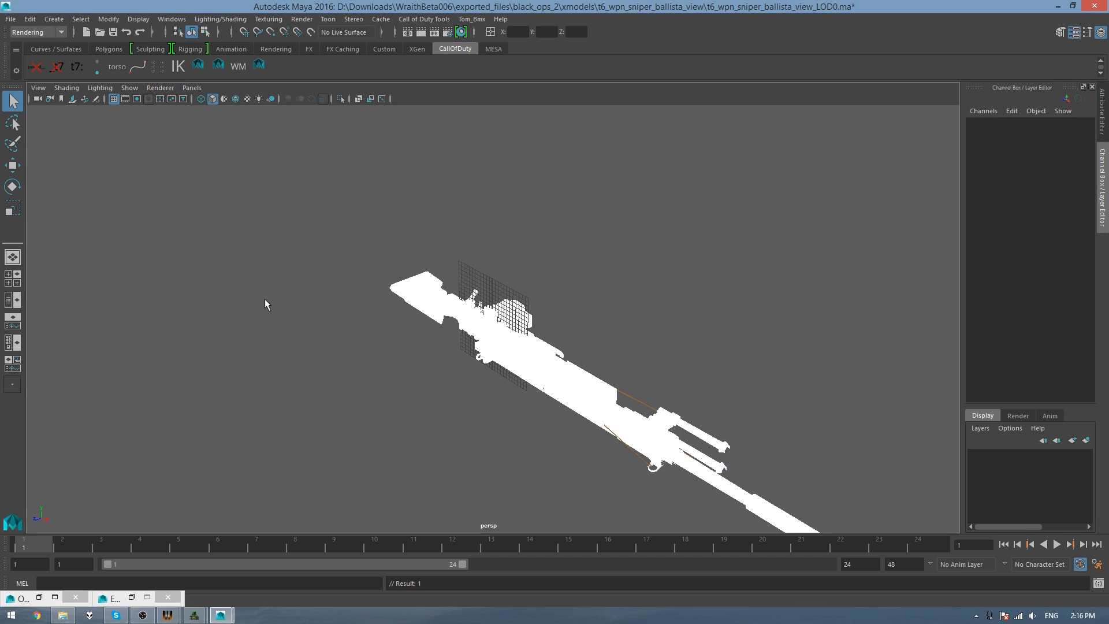
key("6")
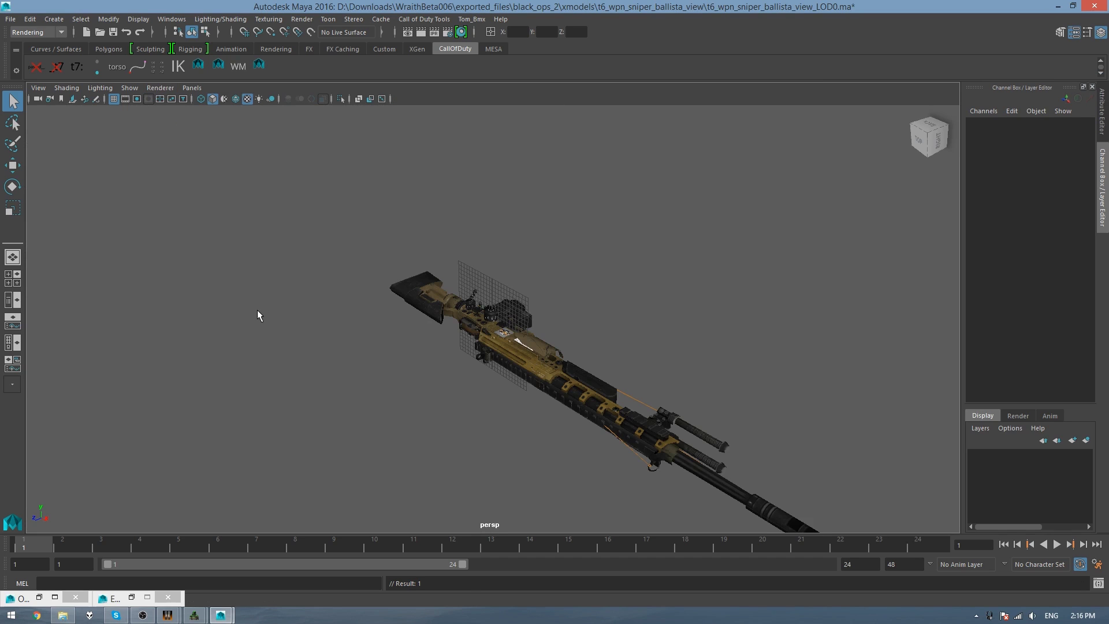
left_click(38, 88)
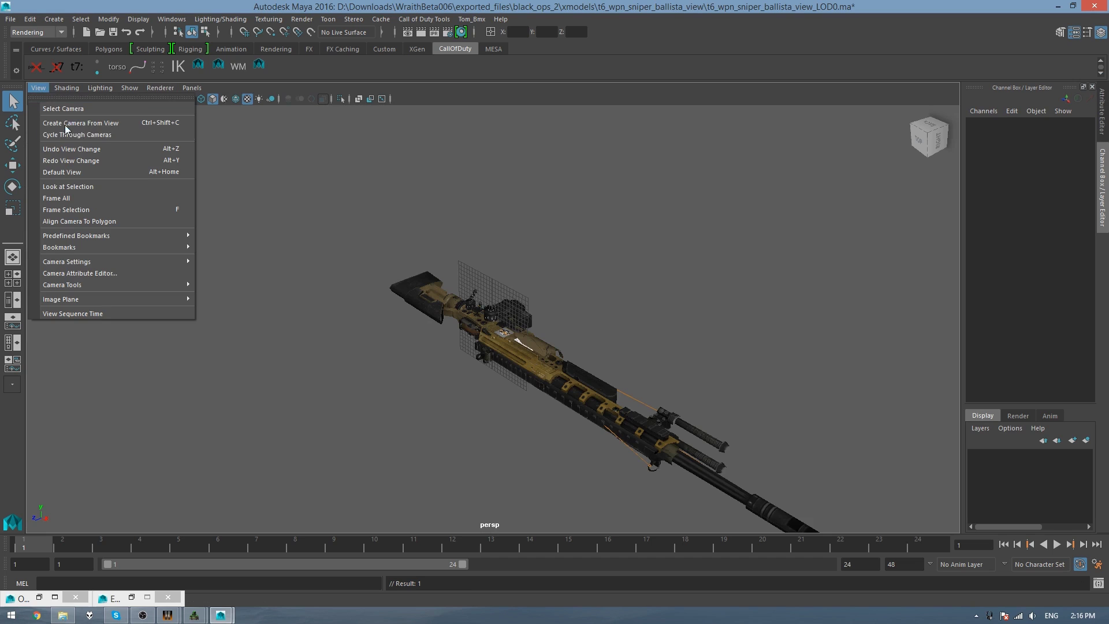
left_click(74, 163)
scroll(561, 307, "down", 8)
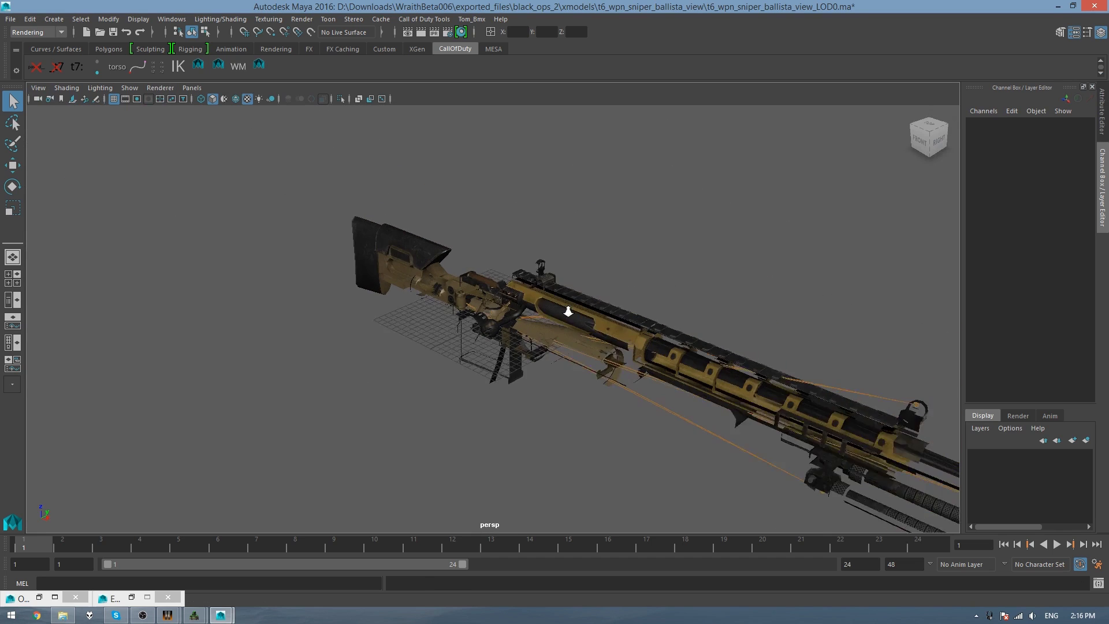
left_click_drag(553, 352, 404, 342, "alt")
middle_click_drag(404, 342, 555, 342, "alt")
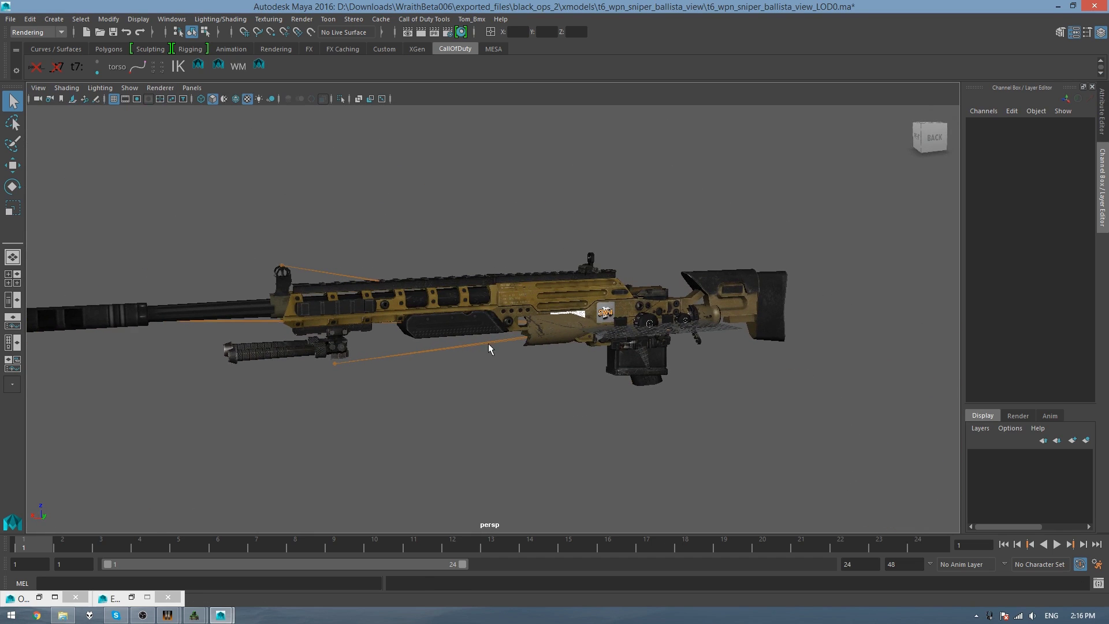
Expand the three Joints groups in the Outliner and parent the magazine's tag_clip joint under j_gun
left_click(38, 597)
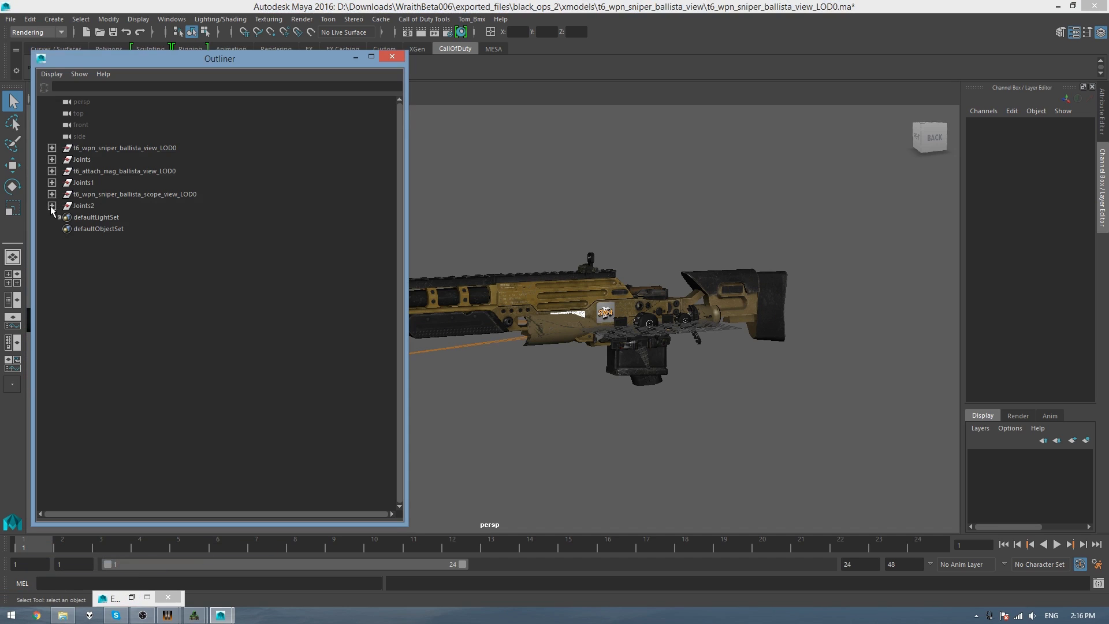
left_click(52, 206)
left_click(52, 183)
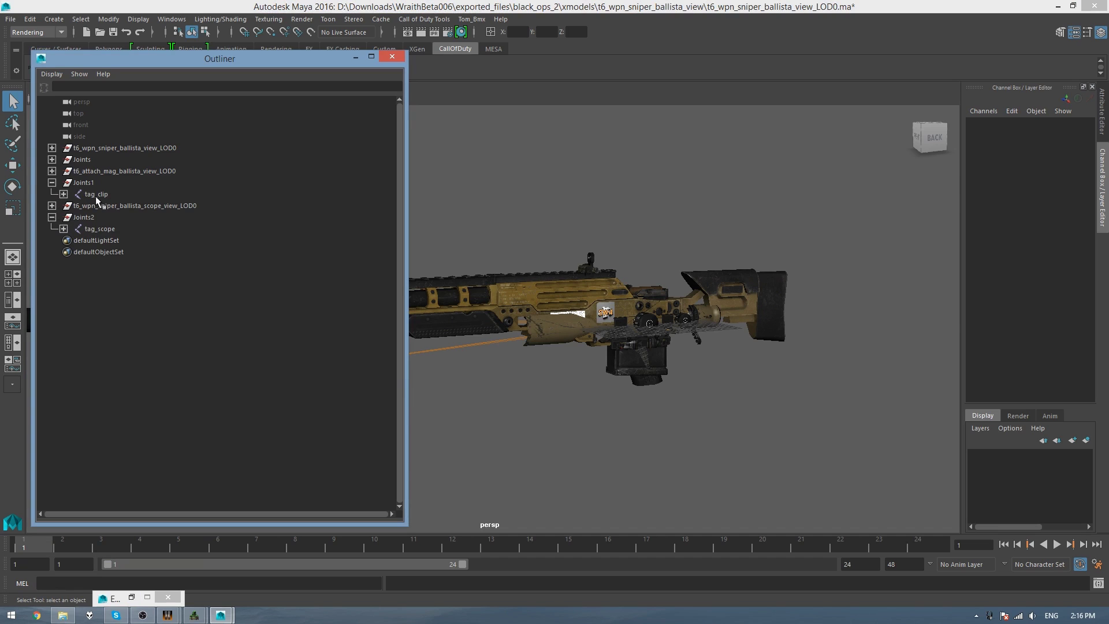
left_click(94, 195)
left_click(100, 230)
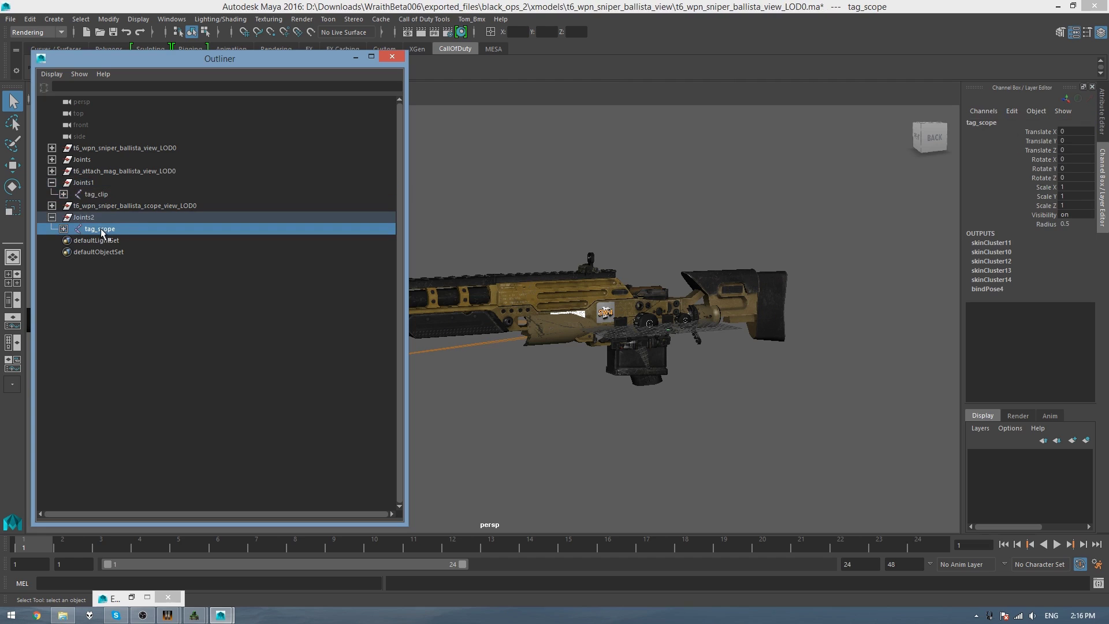
left_click(52, 161)
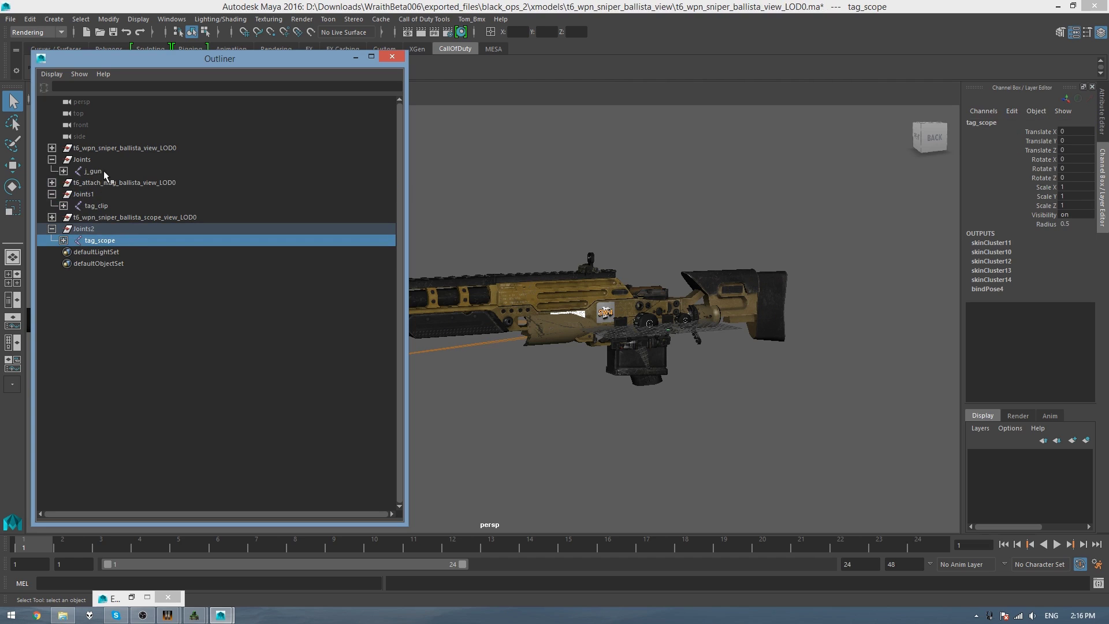
left_click(103, 171)
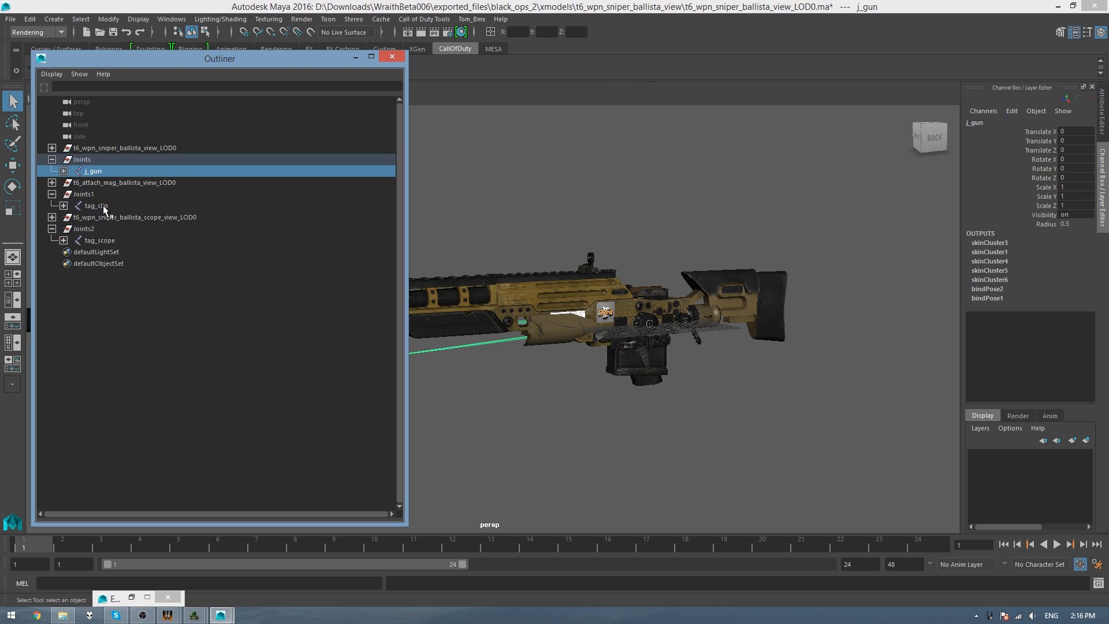
left_click(105, 207)
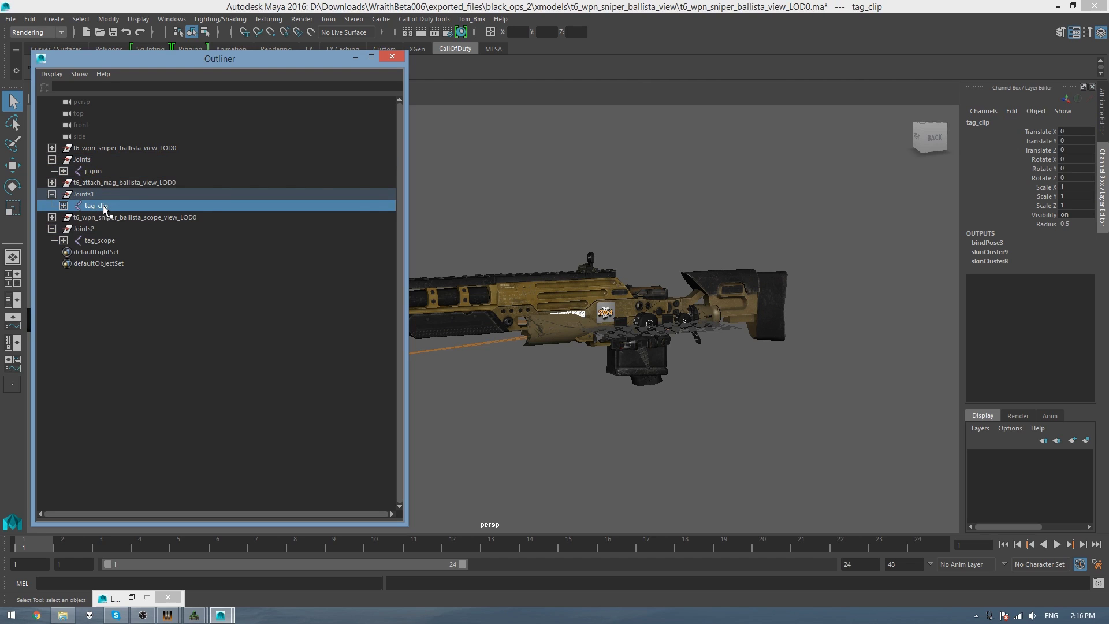
middle_click_drag(106, 209, 100, 173)
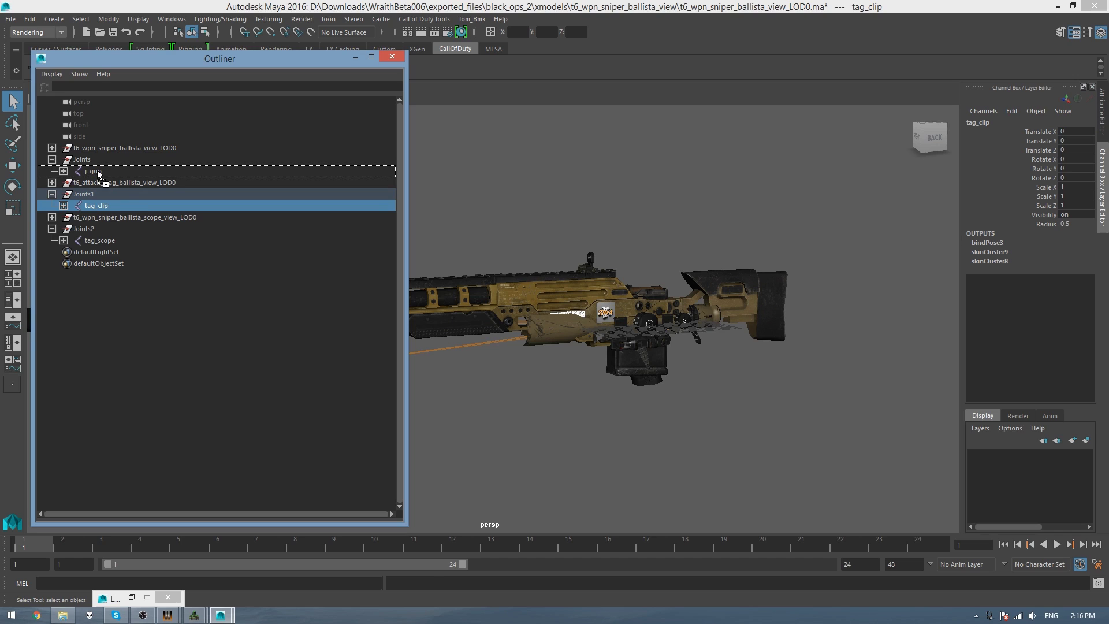
middle_click_drag(100, 174, 98, 174)
Parent the scope's tag_scope joint under j_gun and expand the j_gun hierarchy
left_click(101, 232)
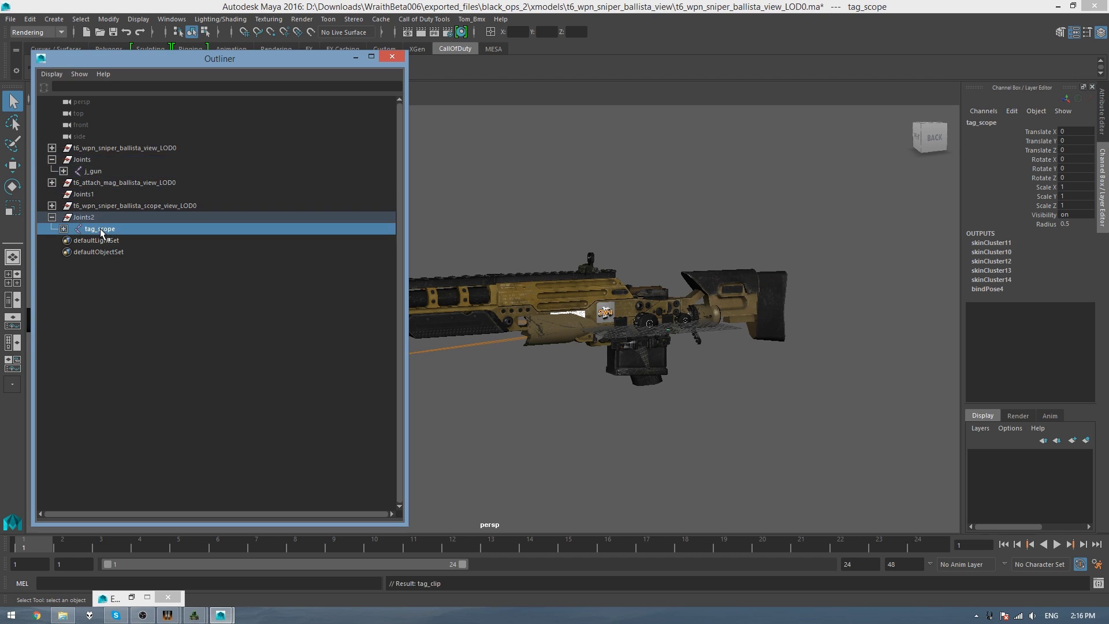
middle_click_drag(101, 217, 84, 177)
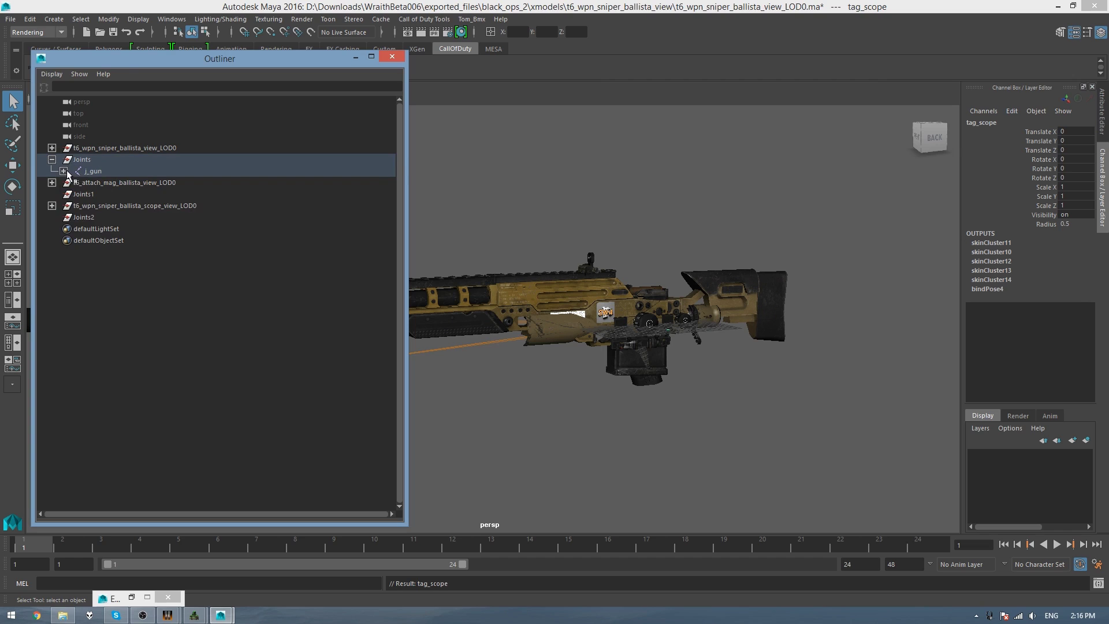
left_click(63, 171)
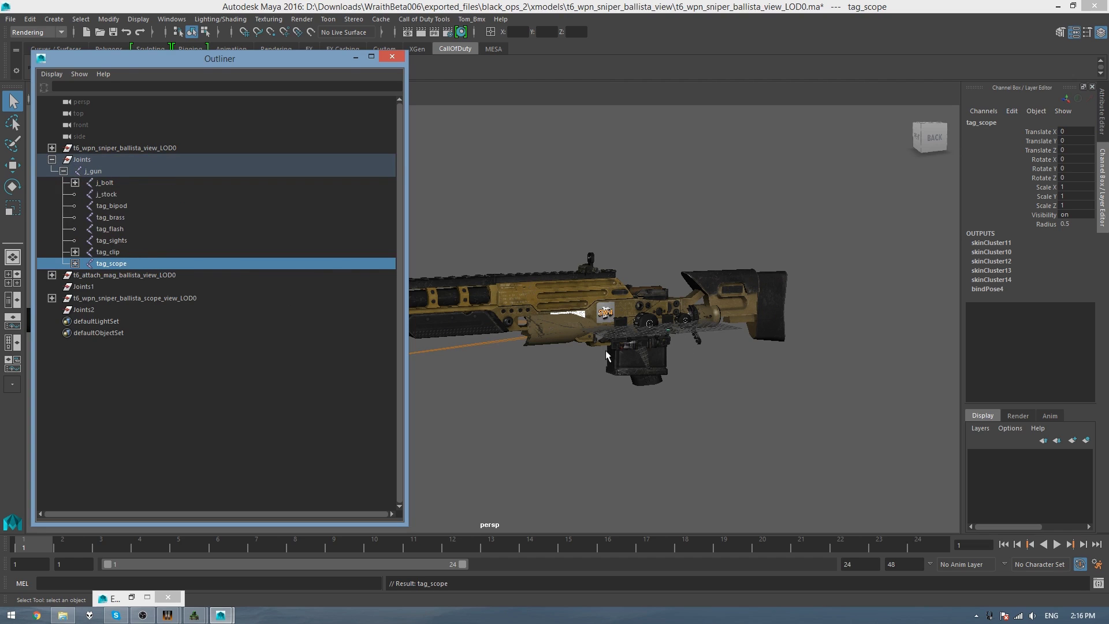
Move tag_scope onto the rifle's top rail, to about 16.2 in X and 11.5 in Z
key("w")
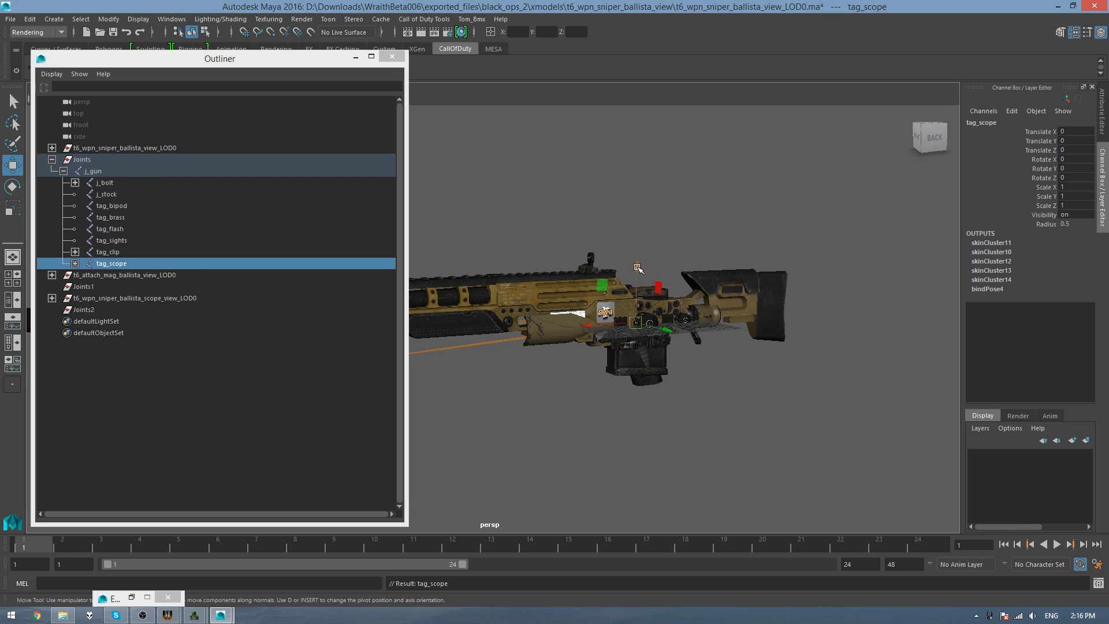
left_click_drag(638, 267, 628, 197)
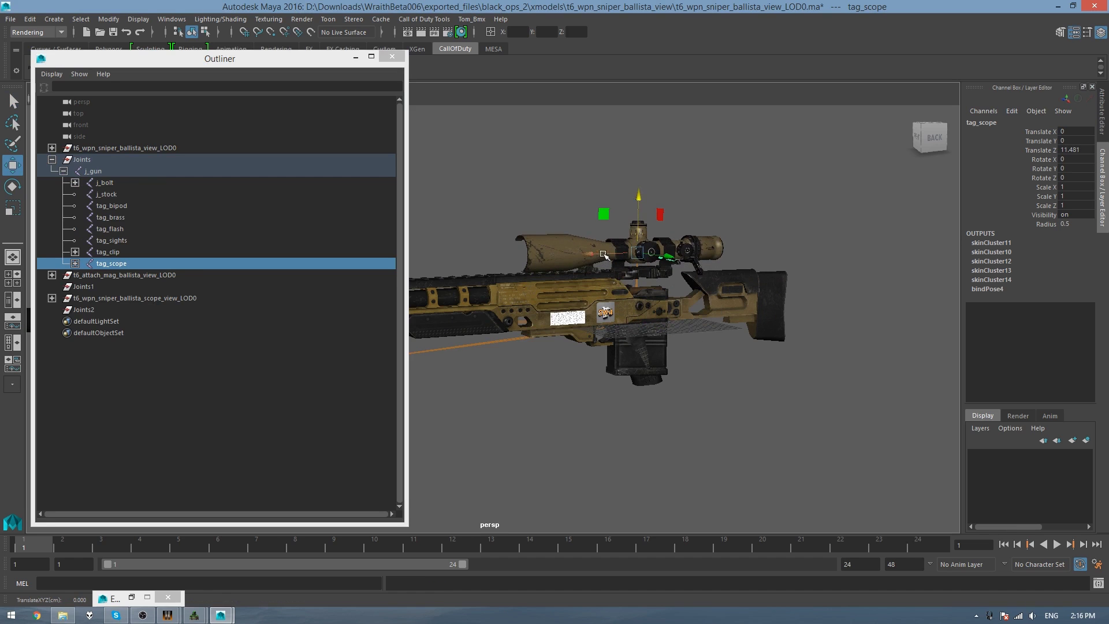
left_click_drag(604, 254, 496, 259)
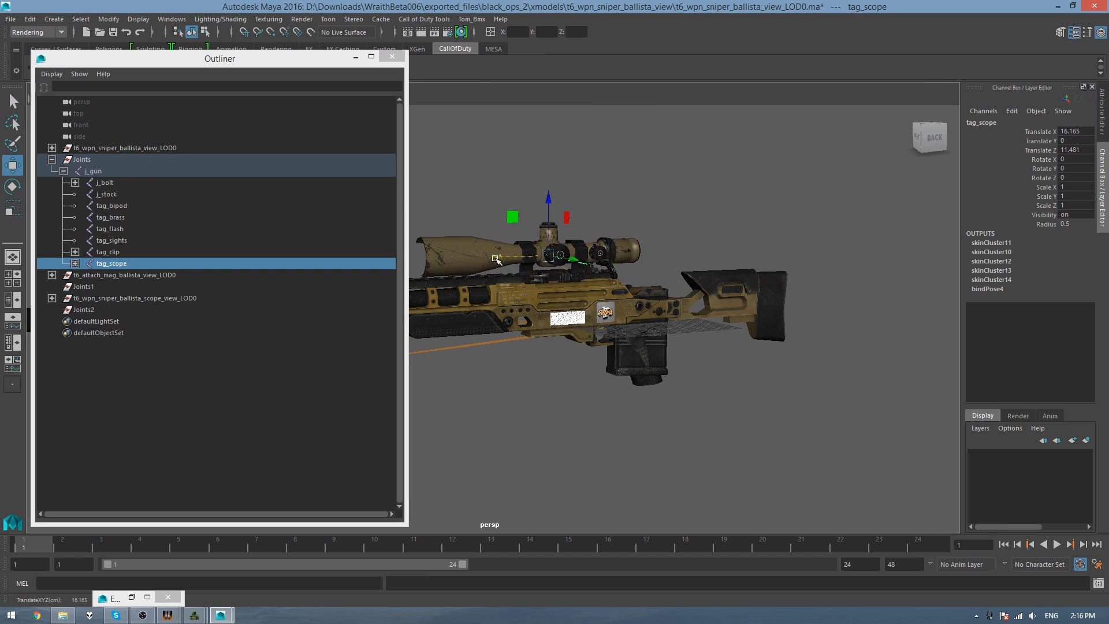
Move tag_clip forward into the rifle's magazine well, to about 15 in X
left_click(127, 253)
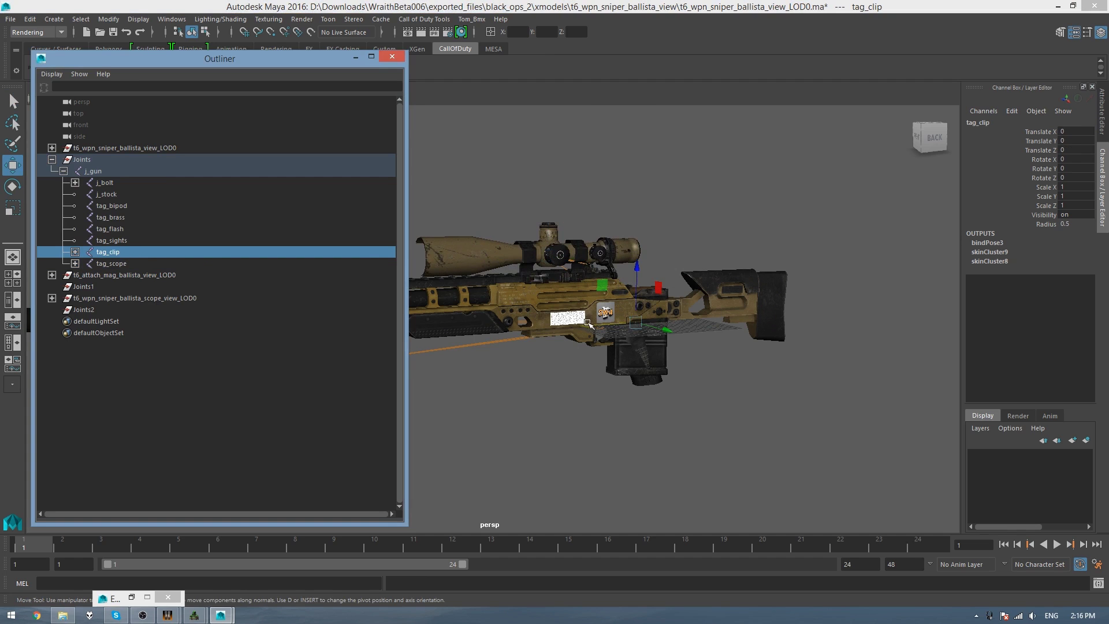
left_click_drag(591, 328, 510, 336)
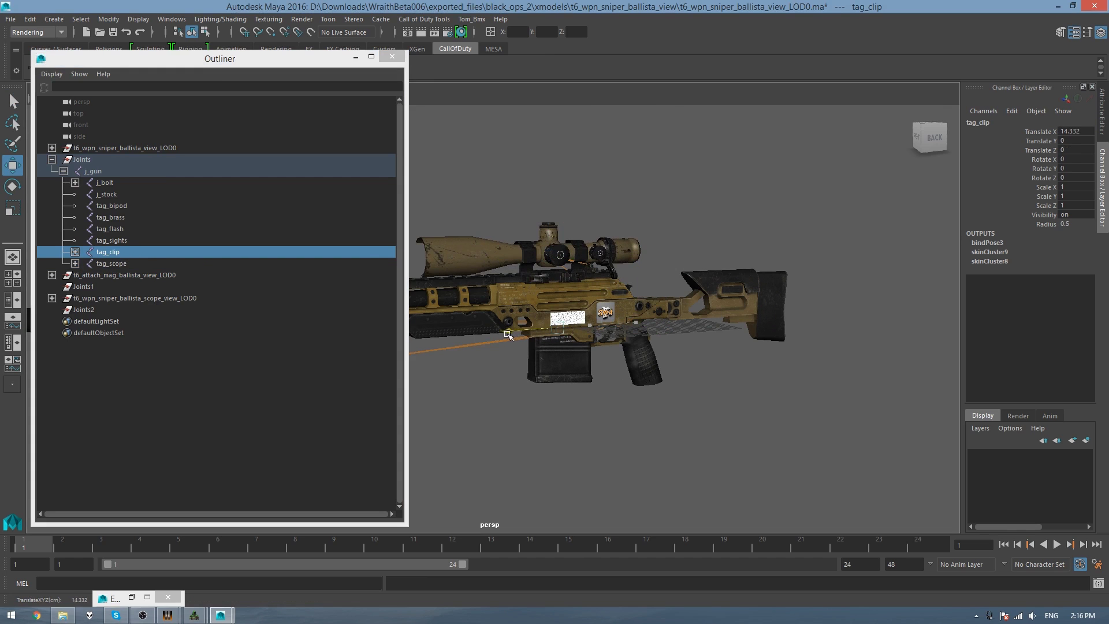
scroll(535, 373, "up", 3)
scroll(566, 408, "up", 3)
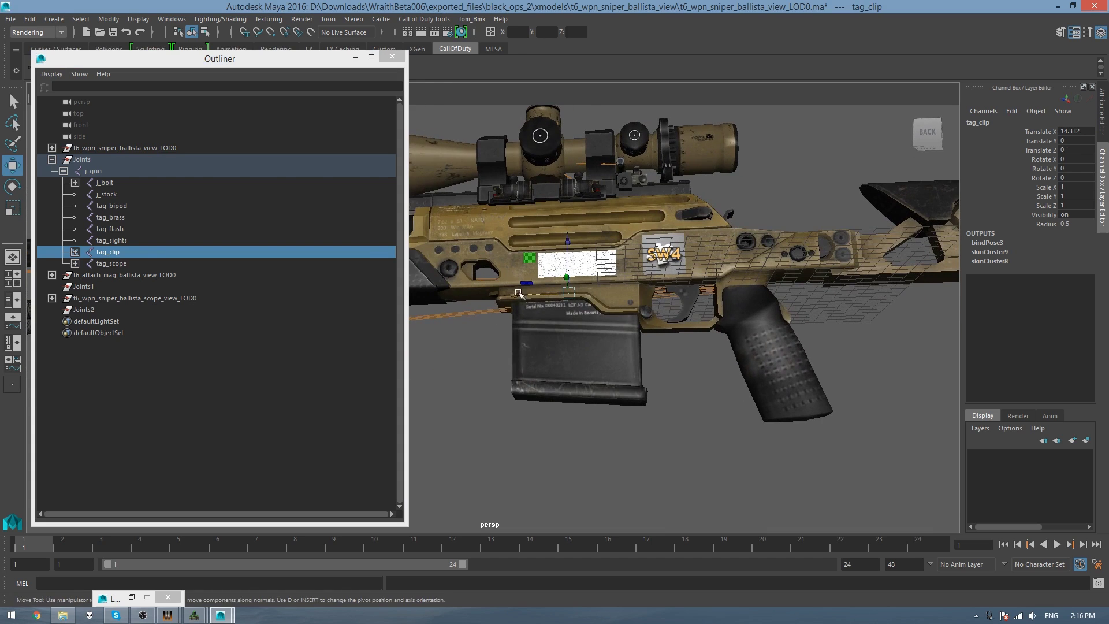
left_click_drag(523, 294, 511, 295)
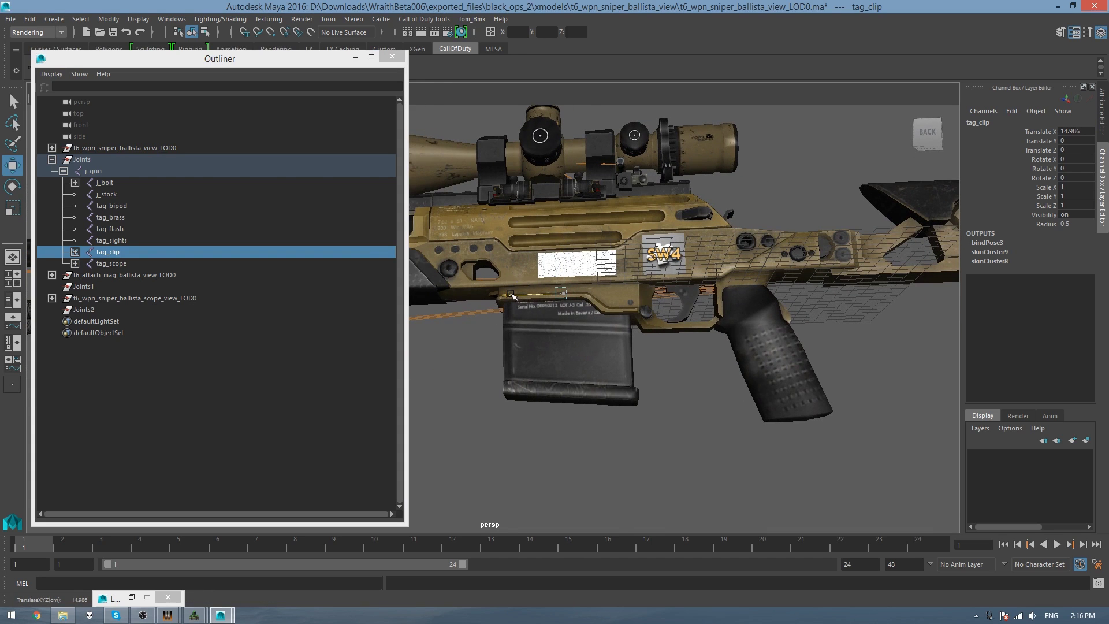
Save the assembled scene as a Maya Binary file named ballista_full in the t6_wpn_sniper_ballista_view folder
left_click(10, 19)
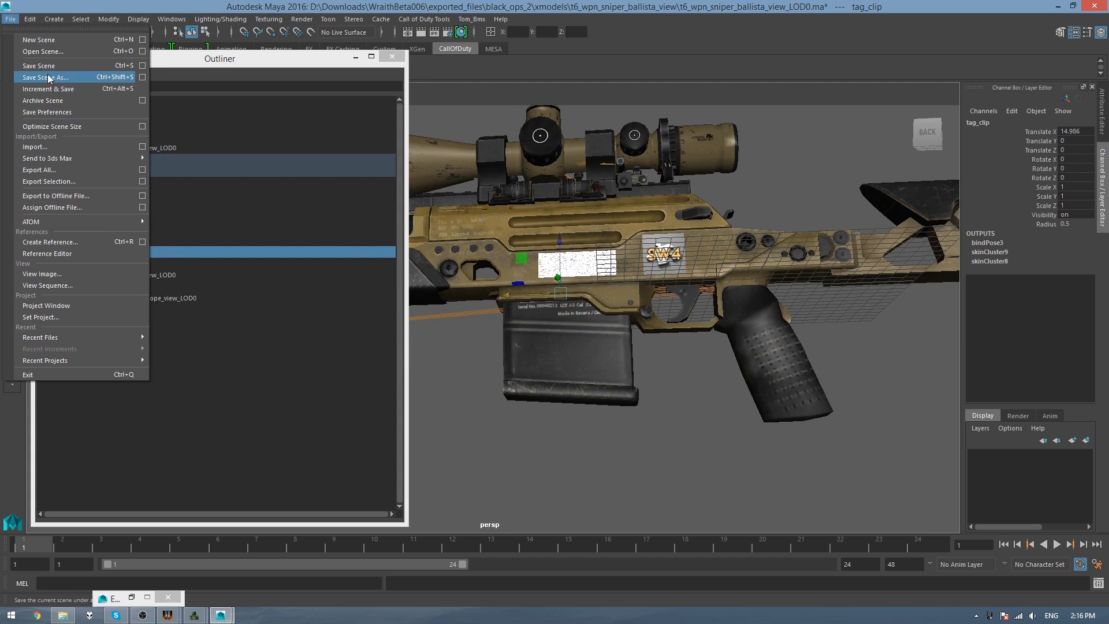
left_click(49, 78)
left_click(422, 348)
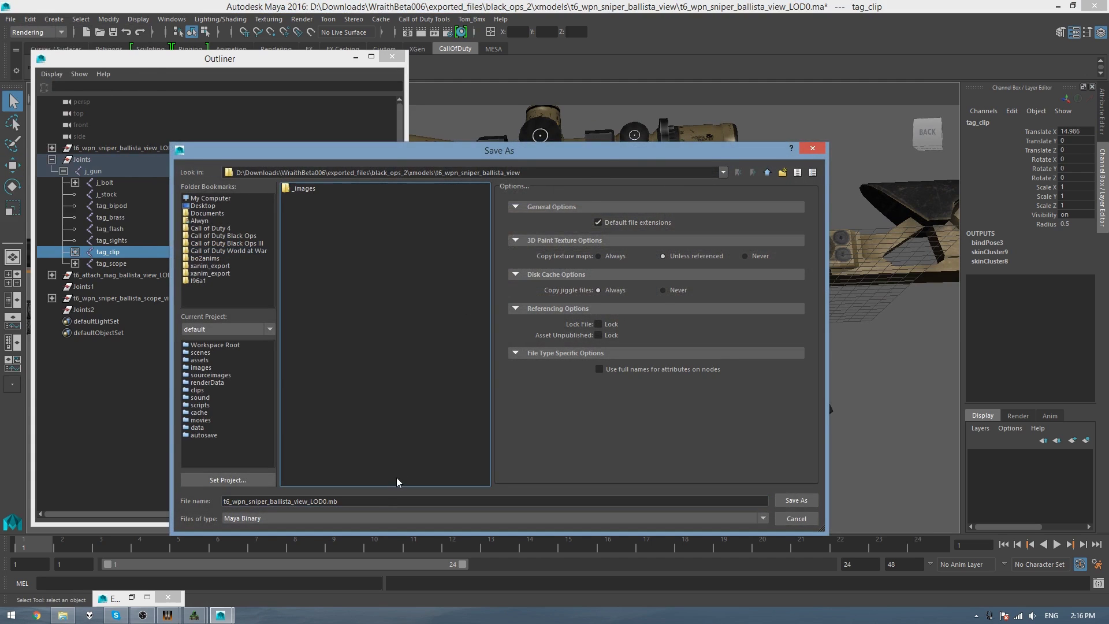
key("Tab")
type("ballista_full")
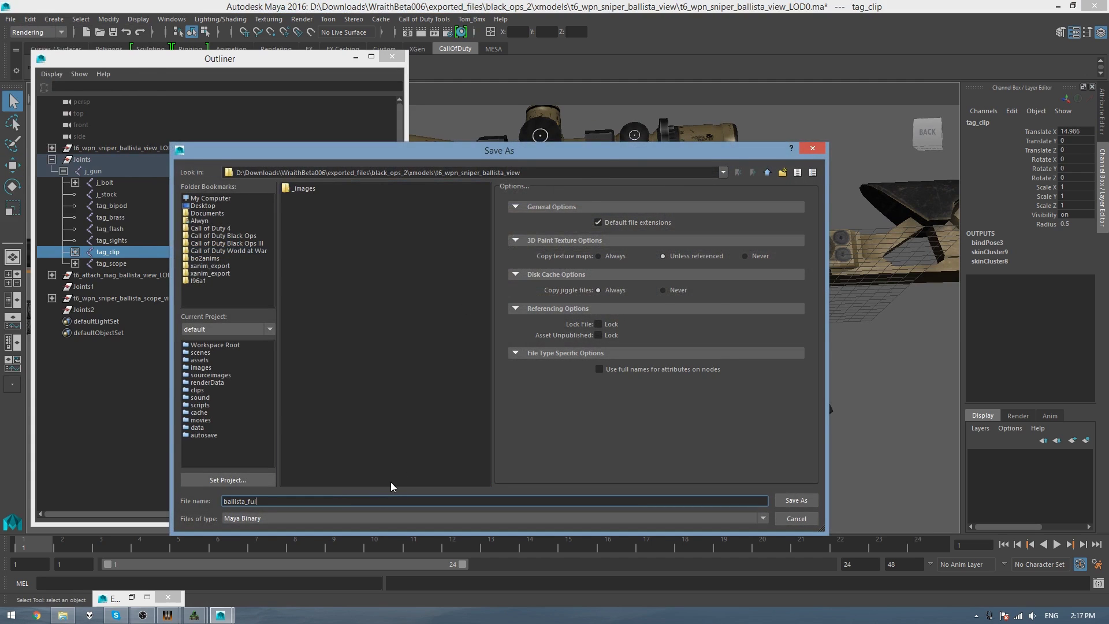
key("Return")
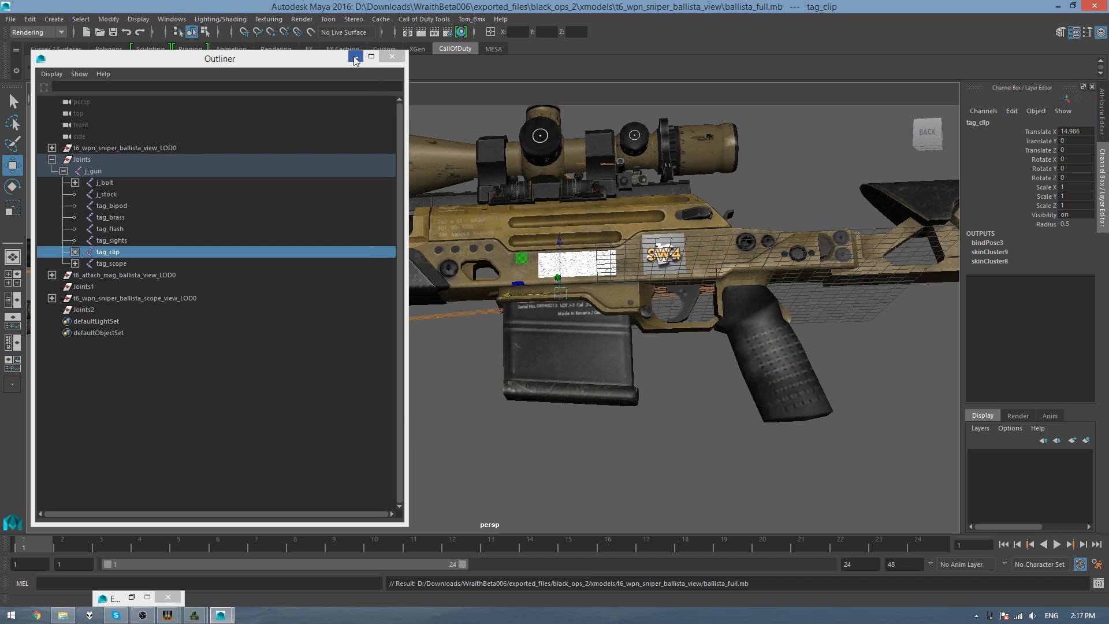
Minimise the Outliner and clear the tag_clip selection to show the whole assembled rifle
left_click(355, 57)
left_click_drag(299, 409, 359, 421, "alt")
scroll(361, 422, "down", 3)
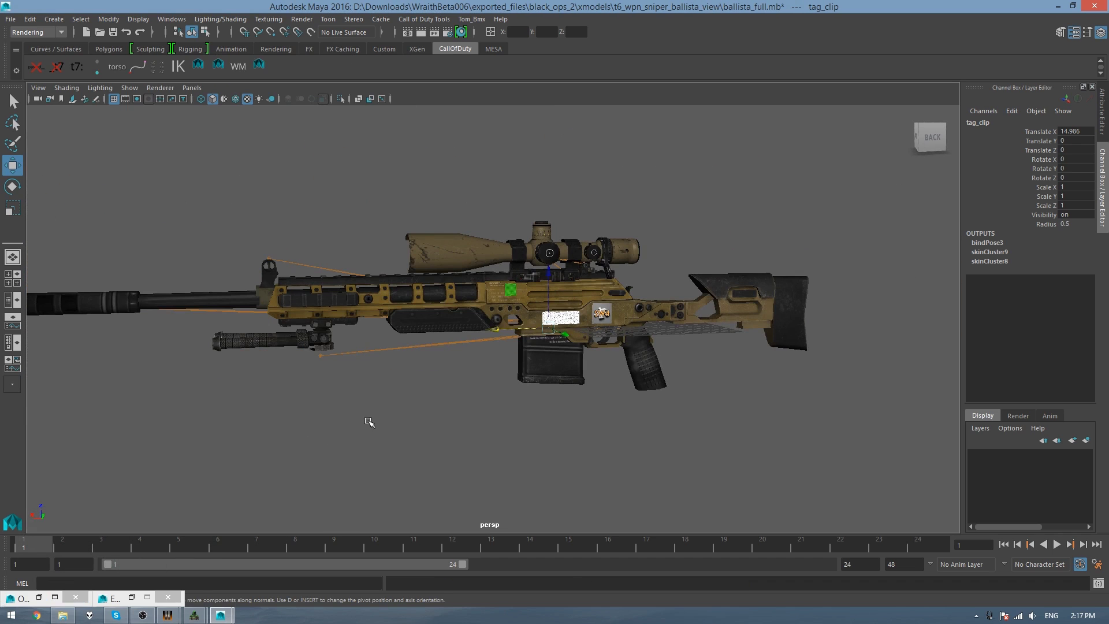
left_click(365, 423)
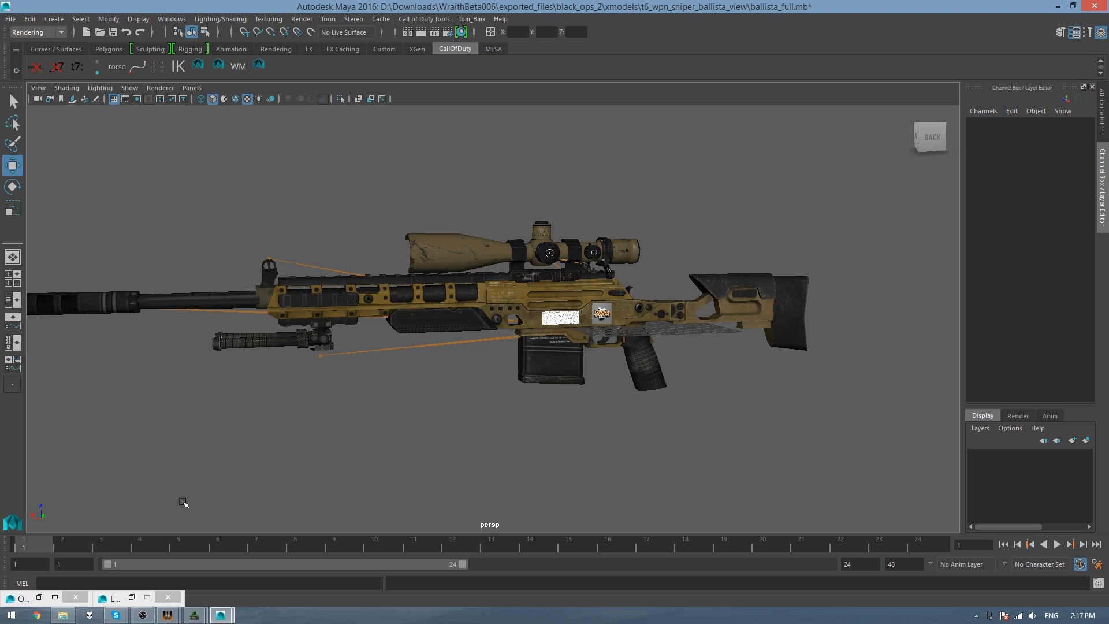
Close the unneeded background program and browse to the Conversion_Rig folder in Documents
right_click(167, 614)
left_click(180, 591)
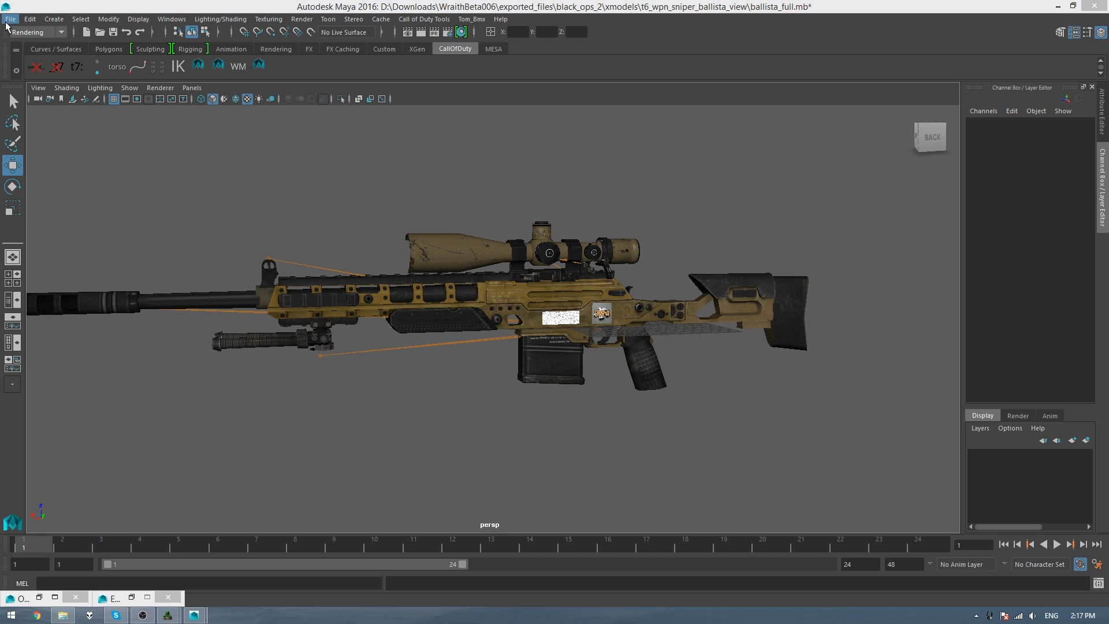
left_click(63, 615)
left_click(598, 307)
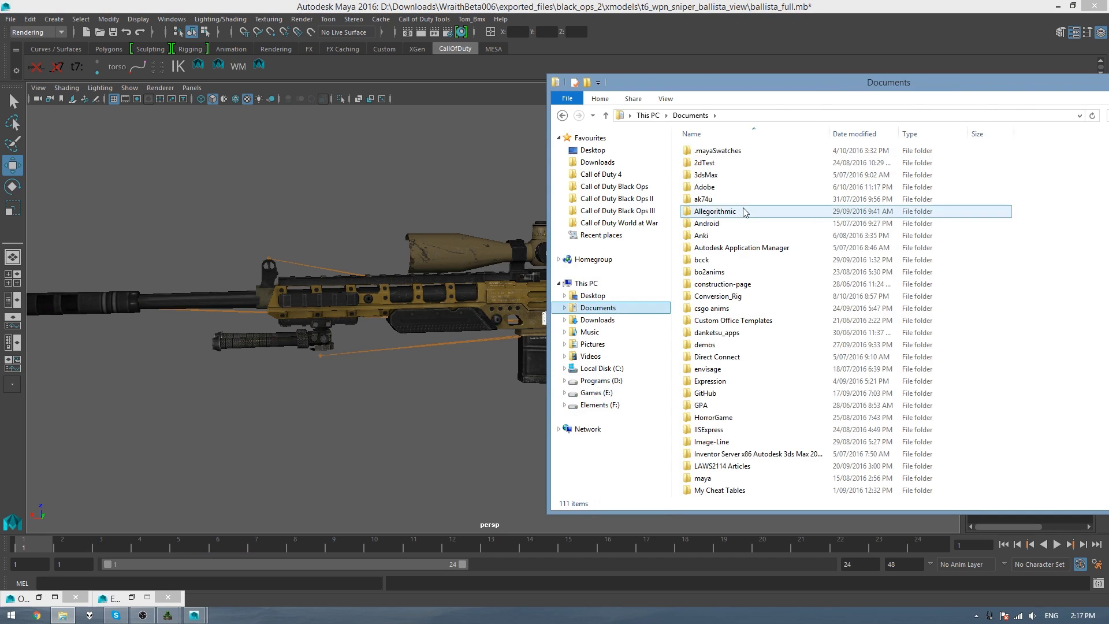
double_click(716, 295)
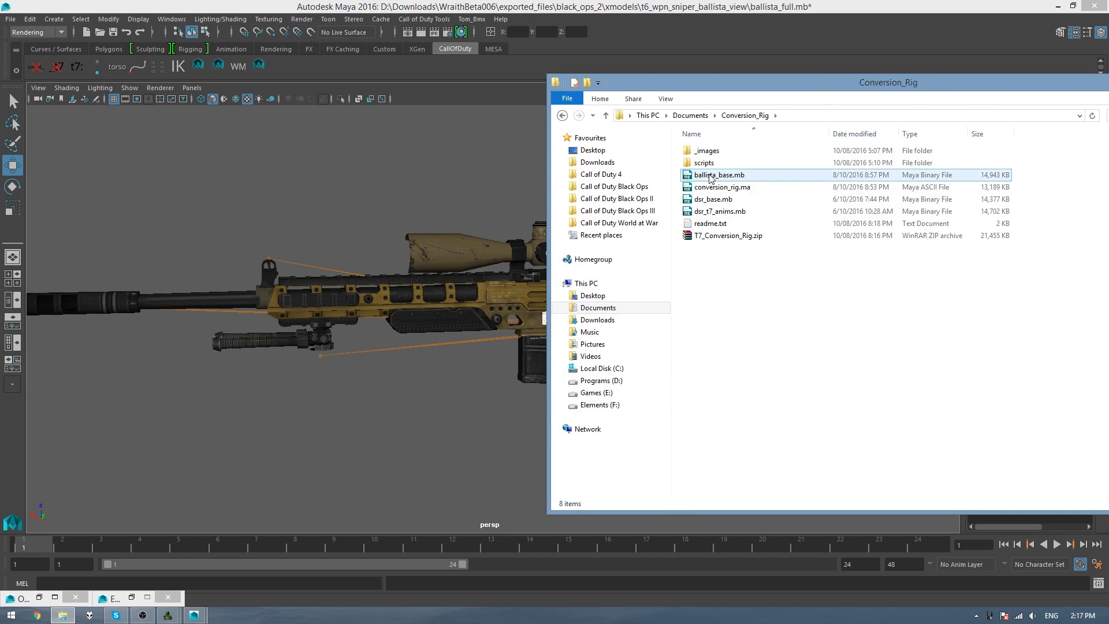
Open conversion_rig.ma from the Conversion_Rig folder without saving the current scene, and close the Hypergraph Hierarchy window
left_click(11, 21)
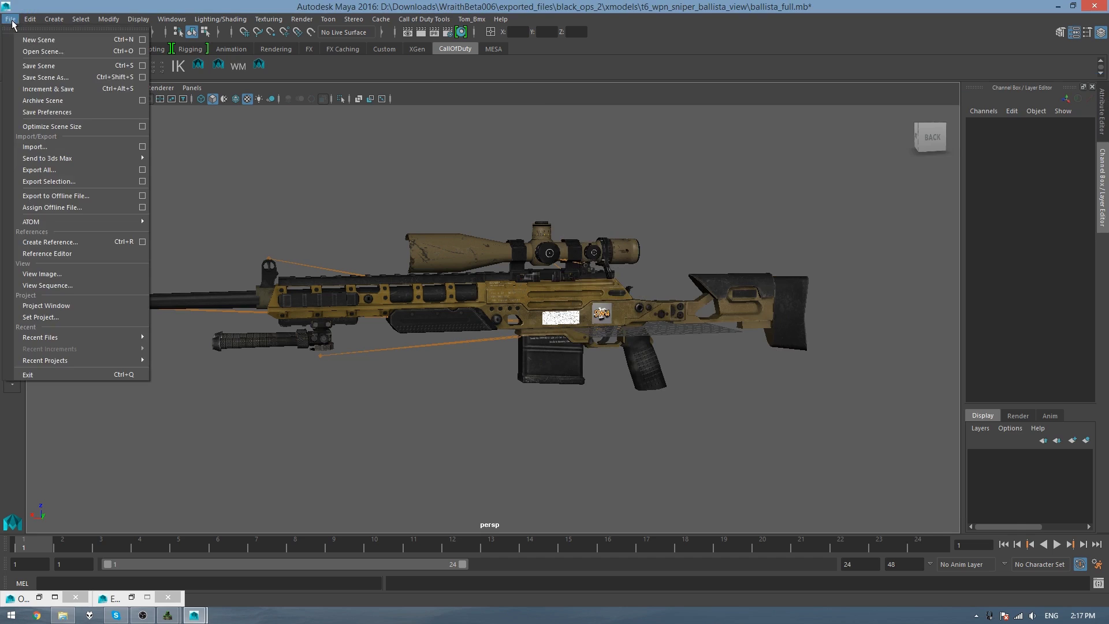
left_click(24, 51)
left_click(475, 173)
type("C:\\Users\\Alwyn\\Documents\\Conversion_Rig")
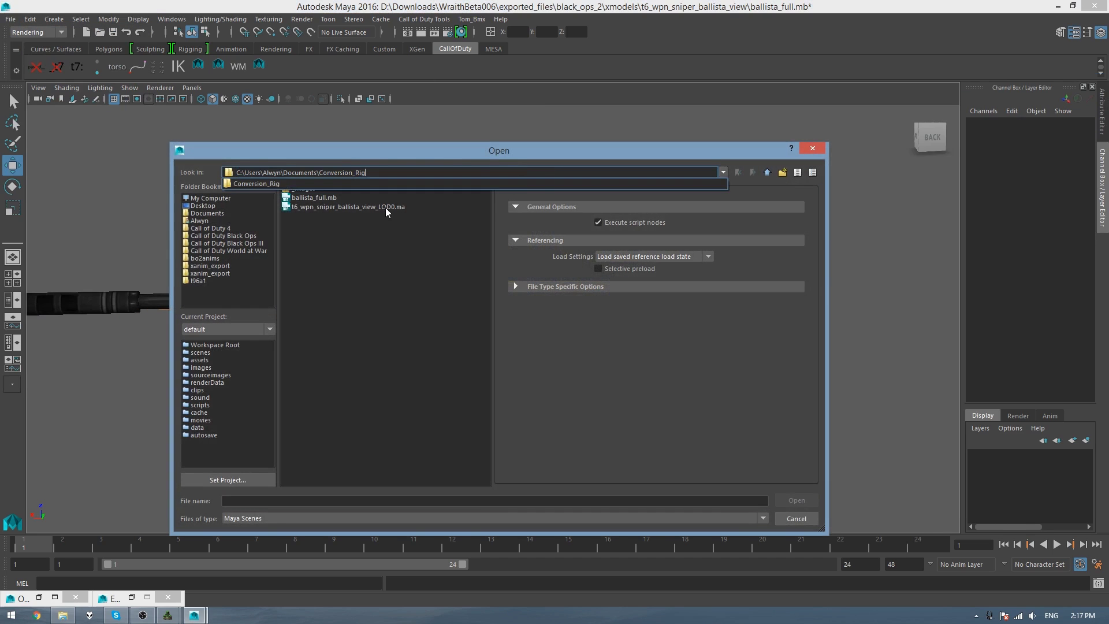
key("Return")
double_click(314, 220)
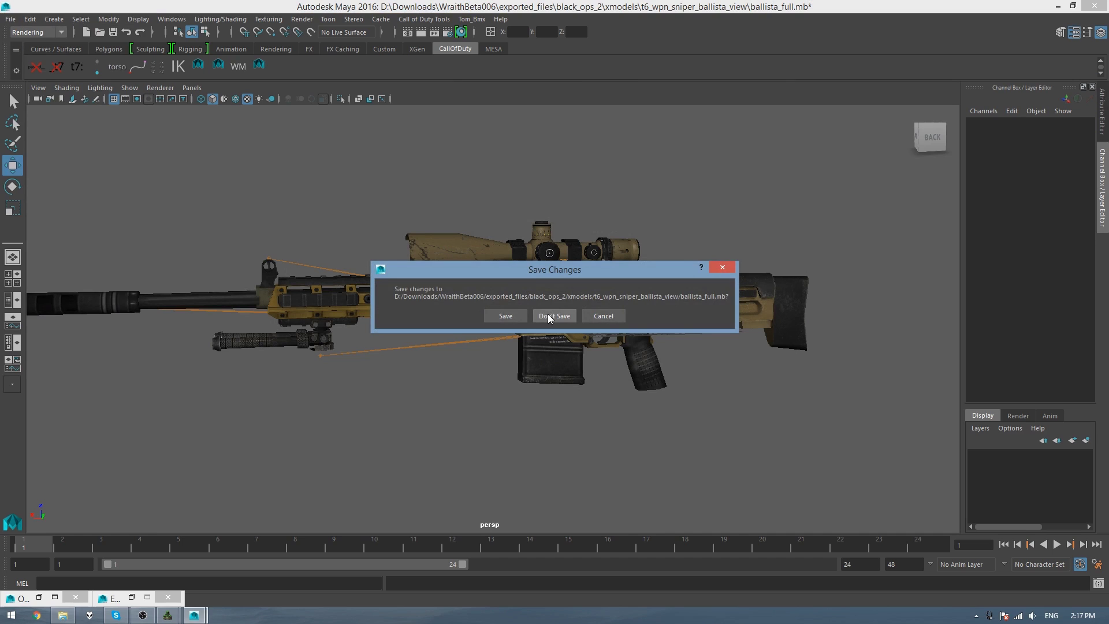
left_click(552, 316)
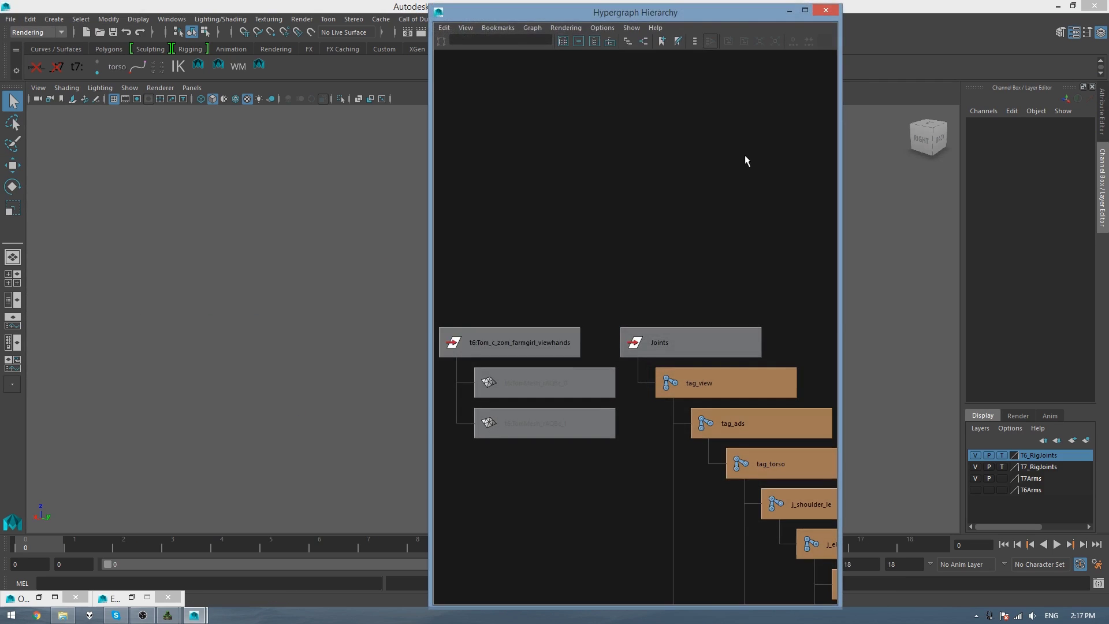
left_click(826, 11)
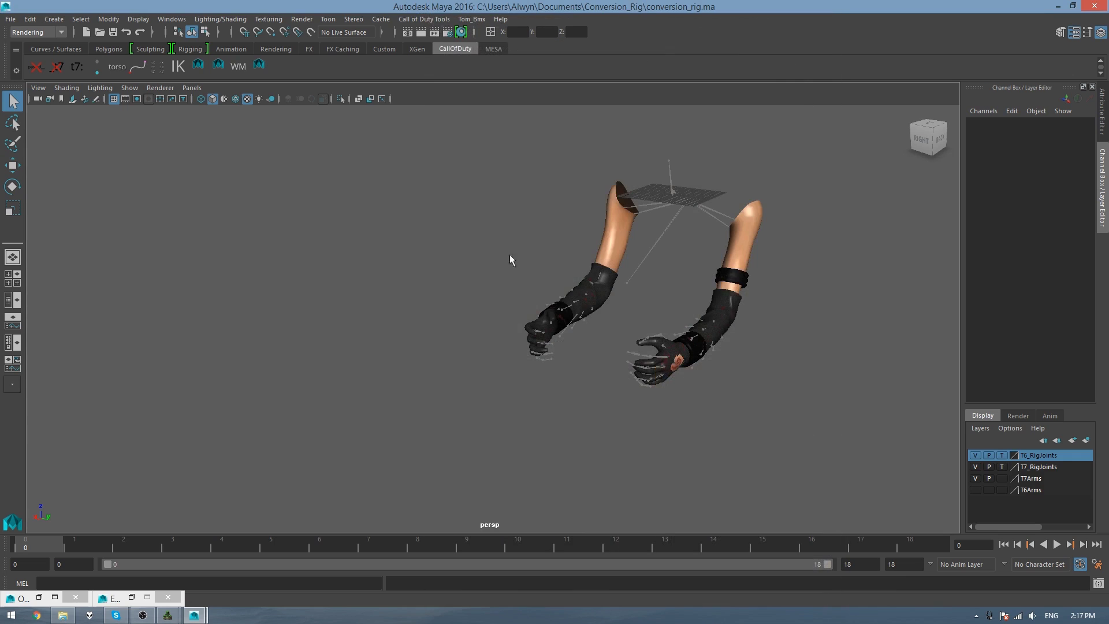
Import ballista_full.mb from the t6_wpn_sniper_ballista_view folder into the conversion rig scene
key("alt+Tab")
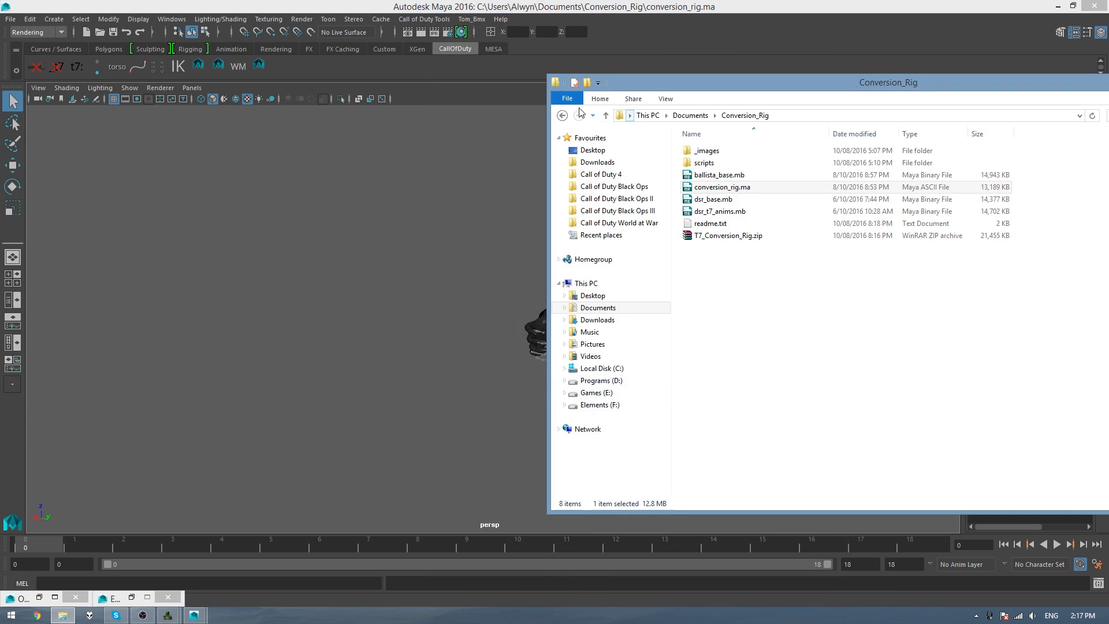
left_click(563, 116)
left_click(563, 115)
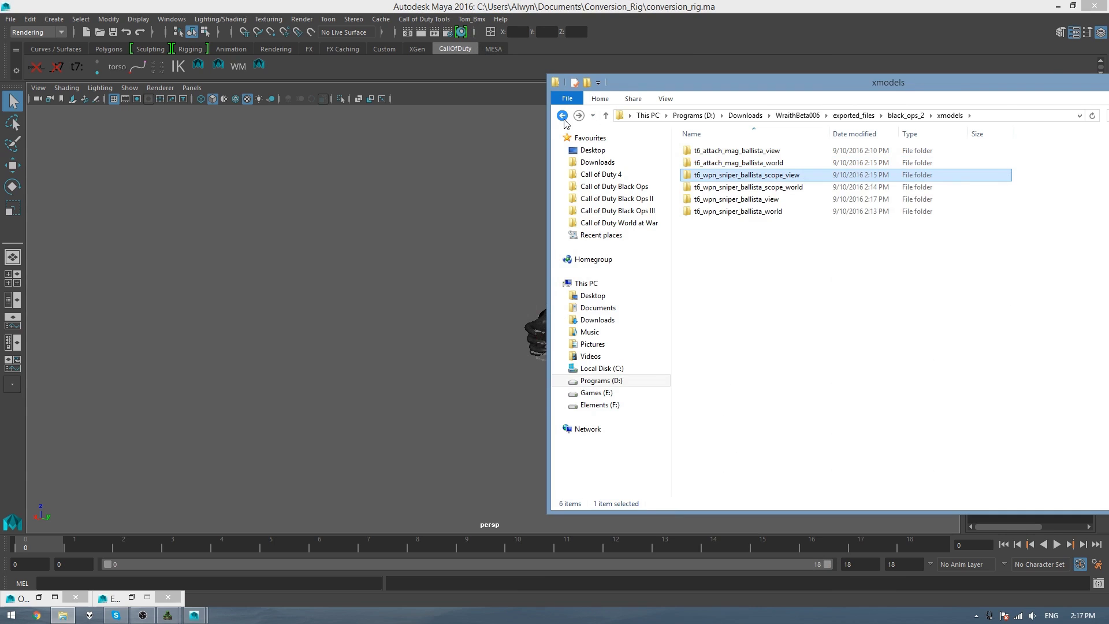
double_click(722, 199)
left_click_drag(726, 167, 426, 289)
left_click(620, 5)
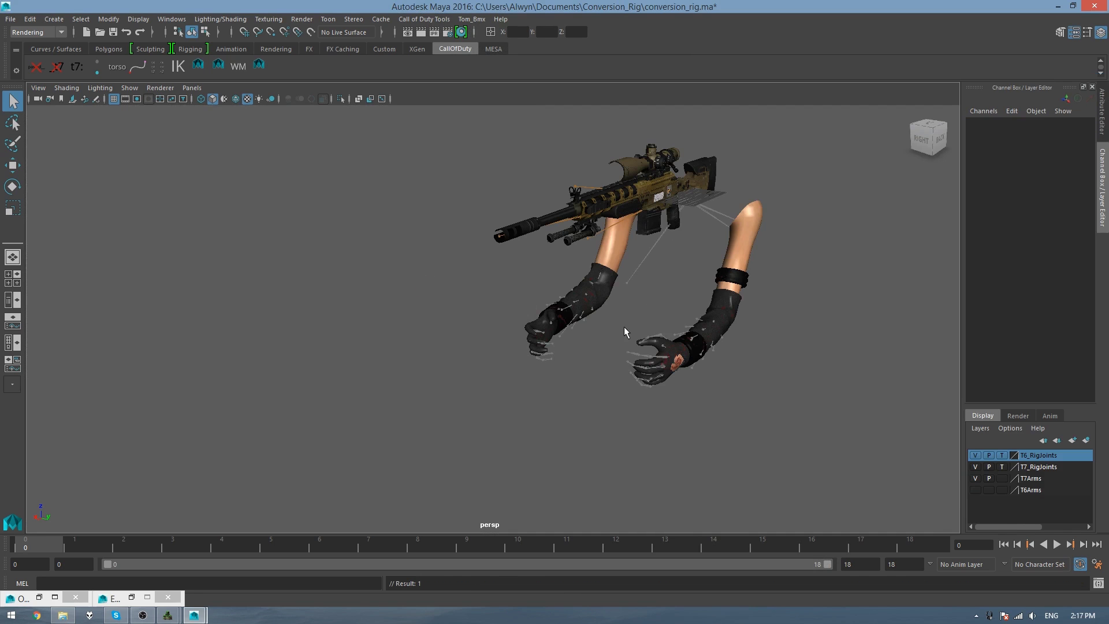
left_click_drag(625, 328, 564, 322, "alt")
middle_click_drag(650, 337, 538, 349, "alt")
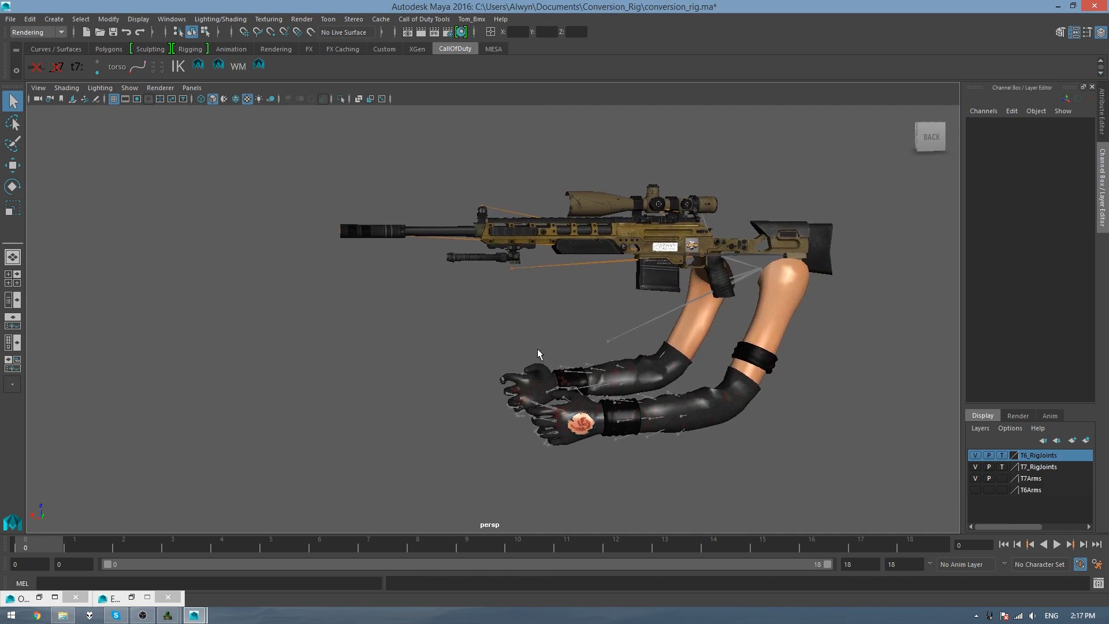
Restore the Outliner, then expand Joints1 to show j_gun and t7:Joints_t7 down to the children of t7:tag_torso_t7
left_click(10, 300)
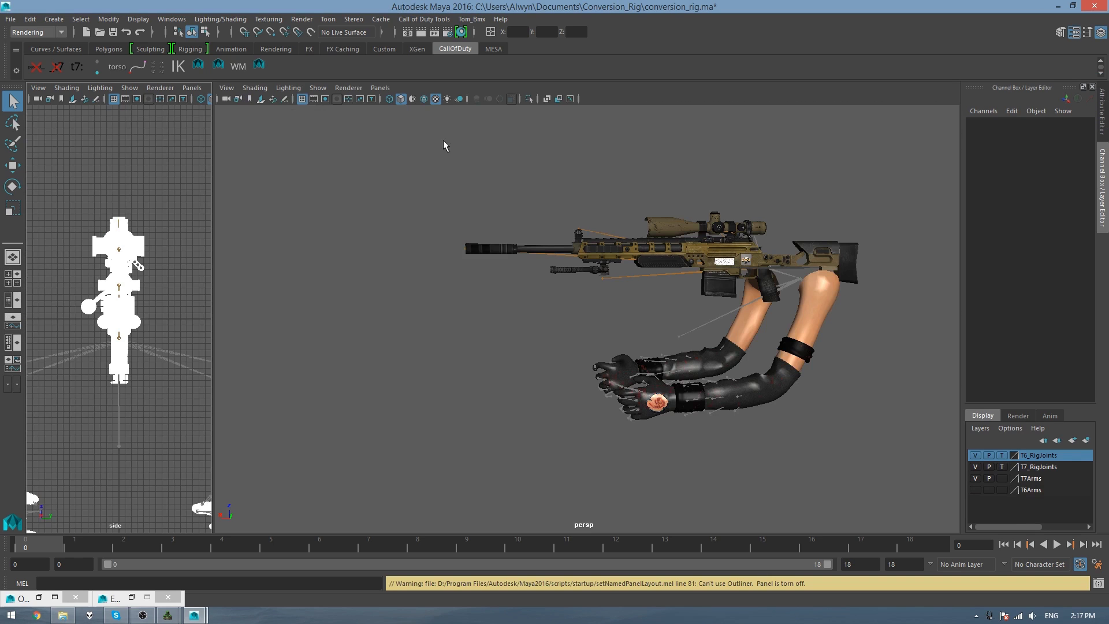
left_click(39, 597)
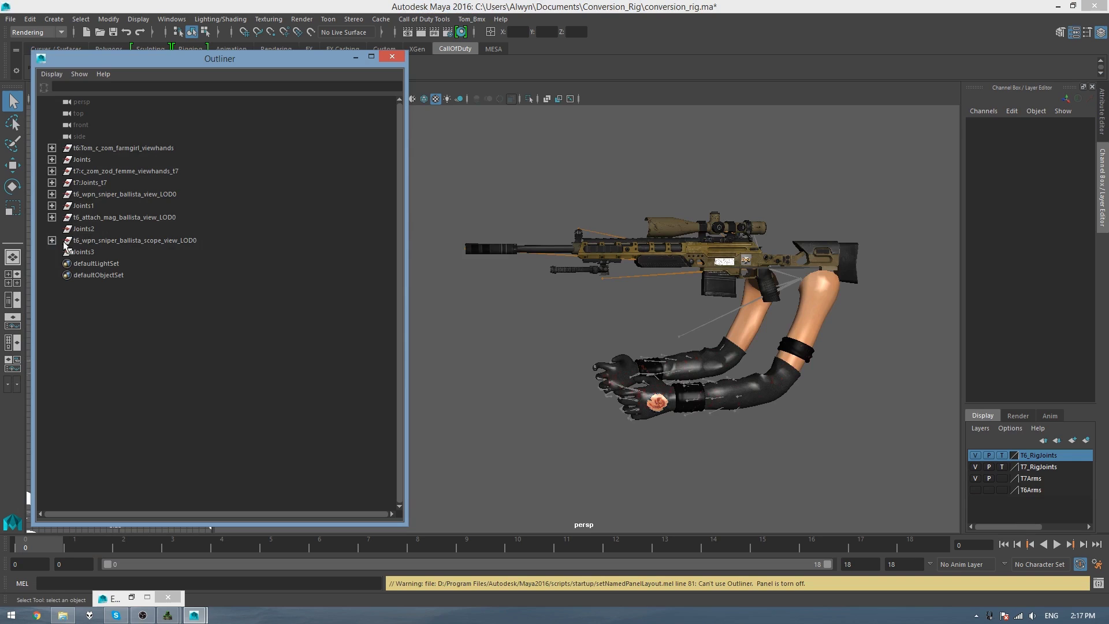
left_click(51, 241)
left_click(51, 205)
left_click(94, 218)
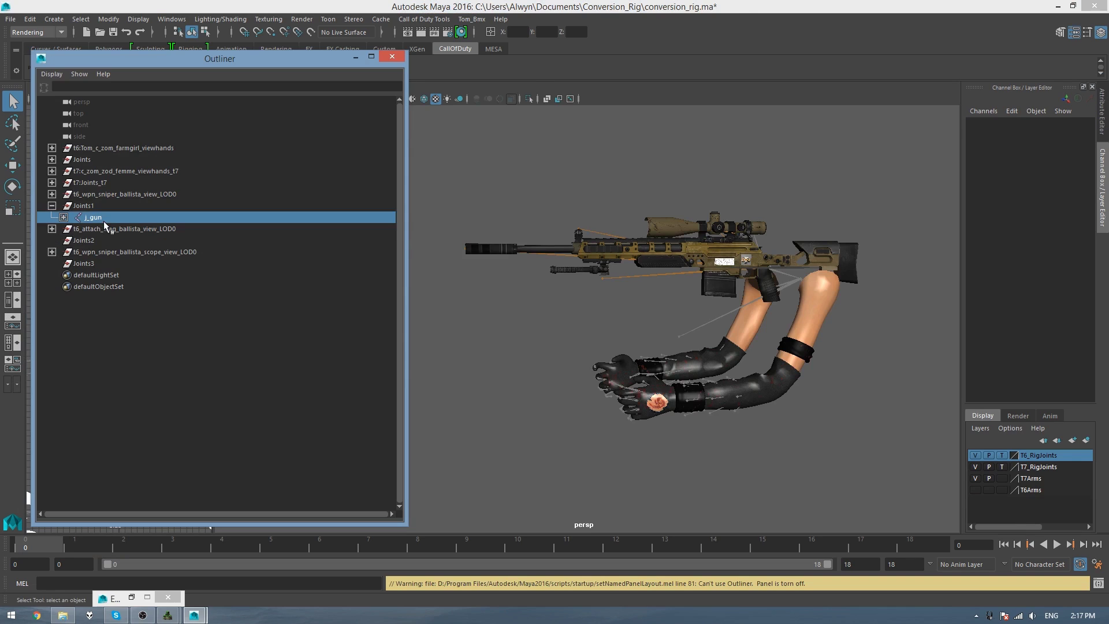
left_click(51, 183)
left_click(63, 194)
left_click(75, 205)
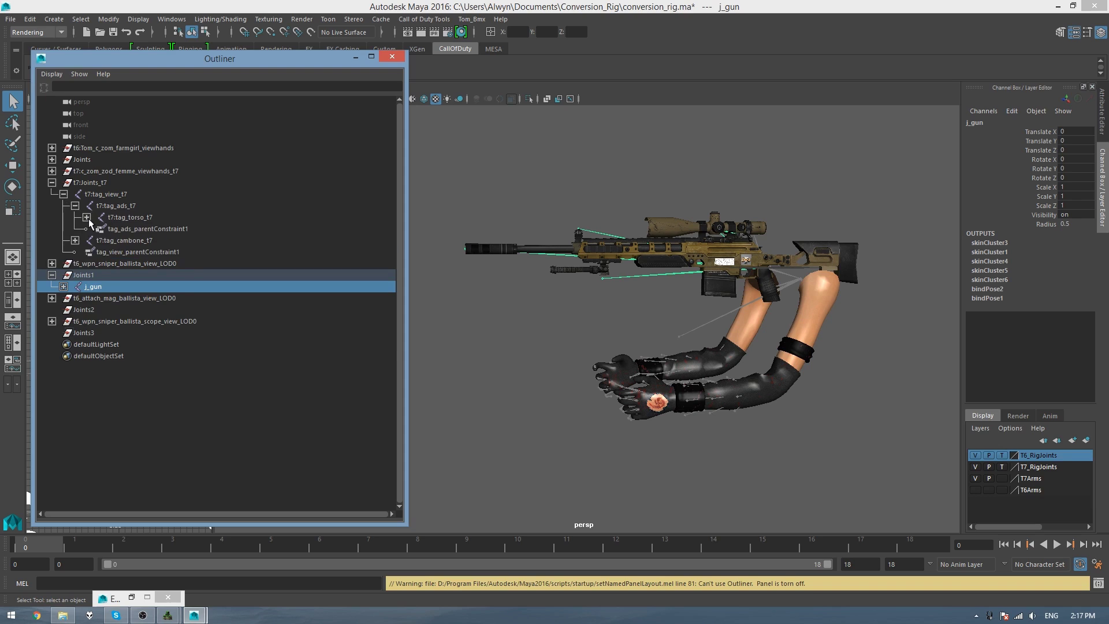
left_click(86, 217)
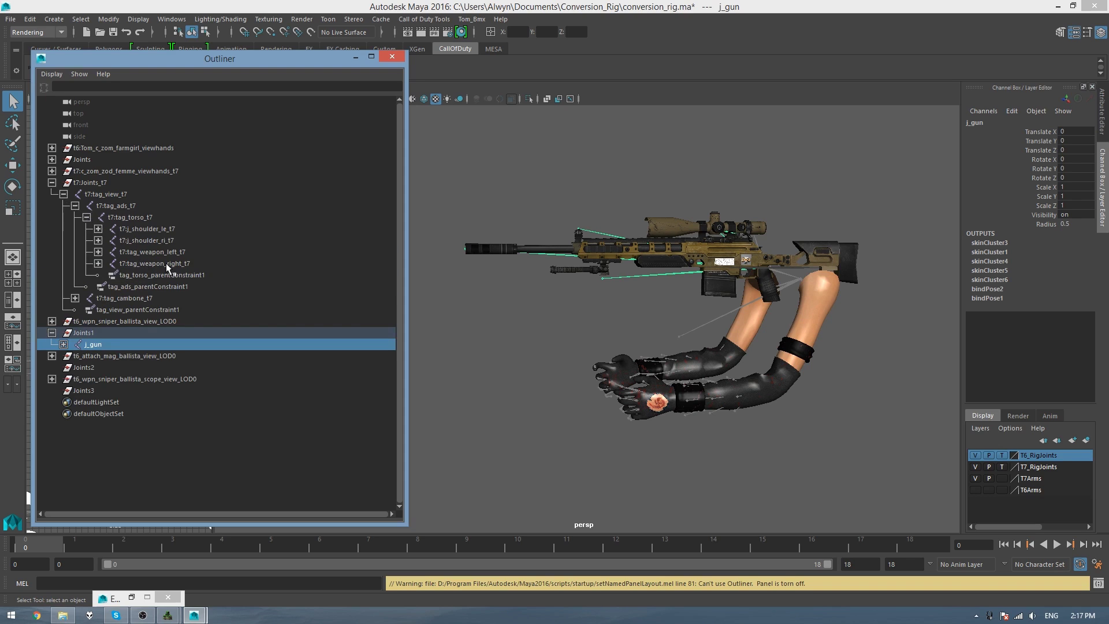
Select the entire t7:Joints_t7 hierarchy and strip the _t7 suffix from its names
left_click(91, 183)
left_click_drag(84, 61, 247, 84)
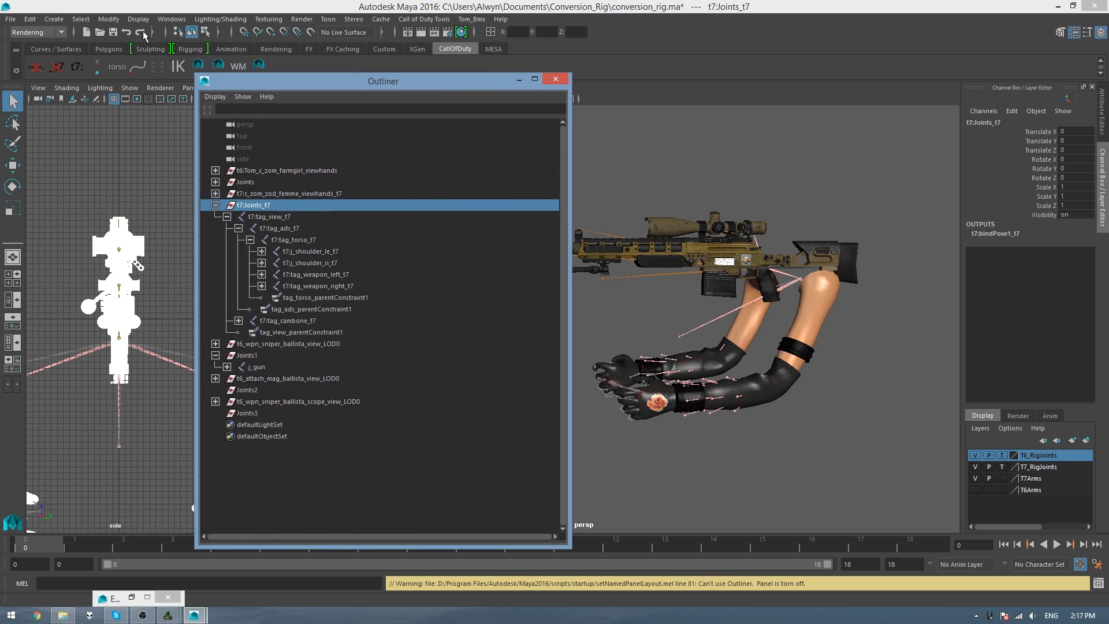
left_click(80, 19)
left_click(110, 77)
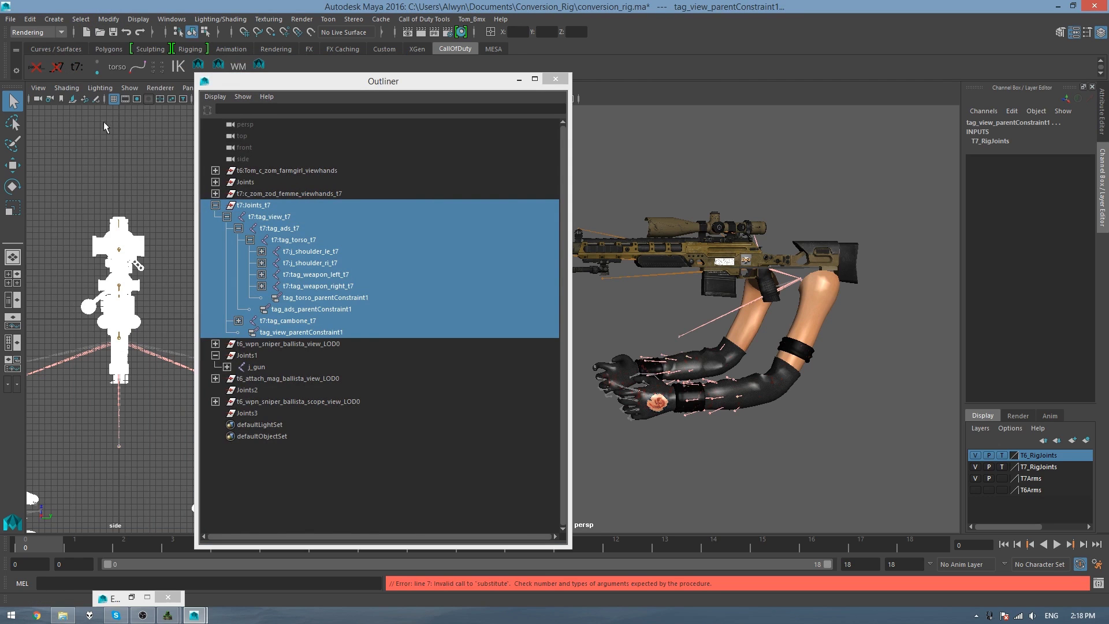
left_click(60, 66)
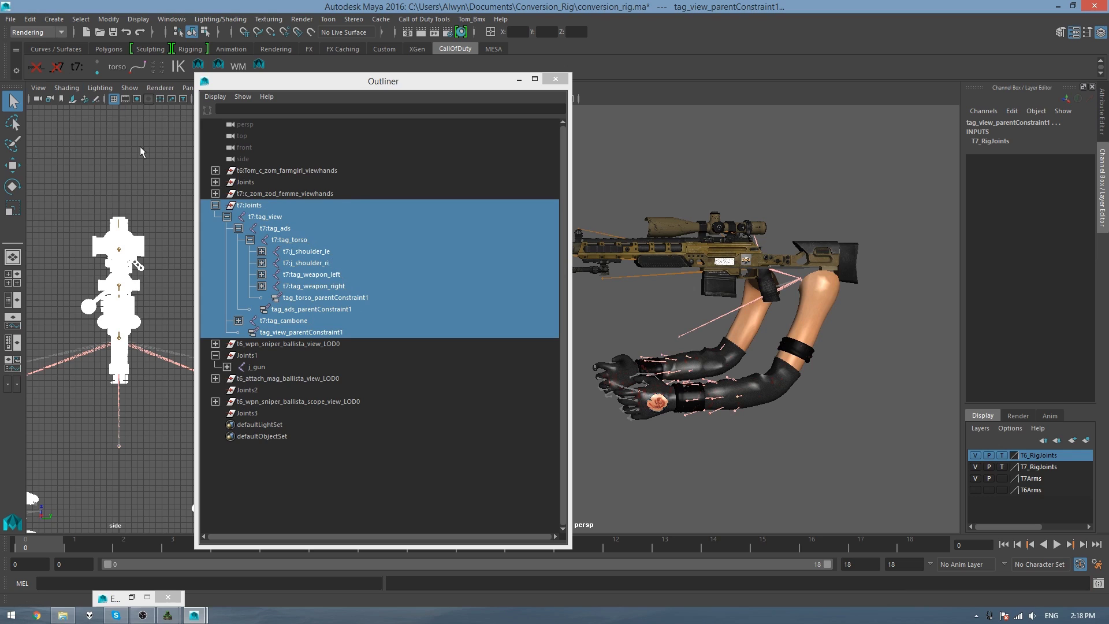
Parent the rifle's j_gun joint under t7:tag_weapon_right
left_click(261, 368)
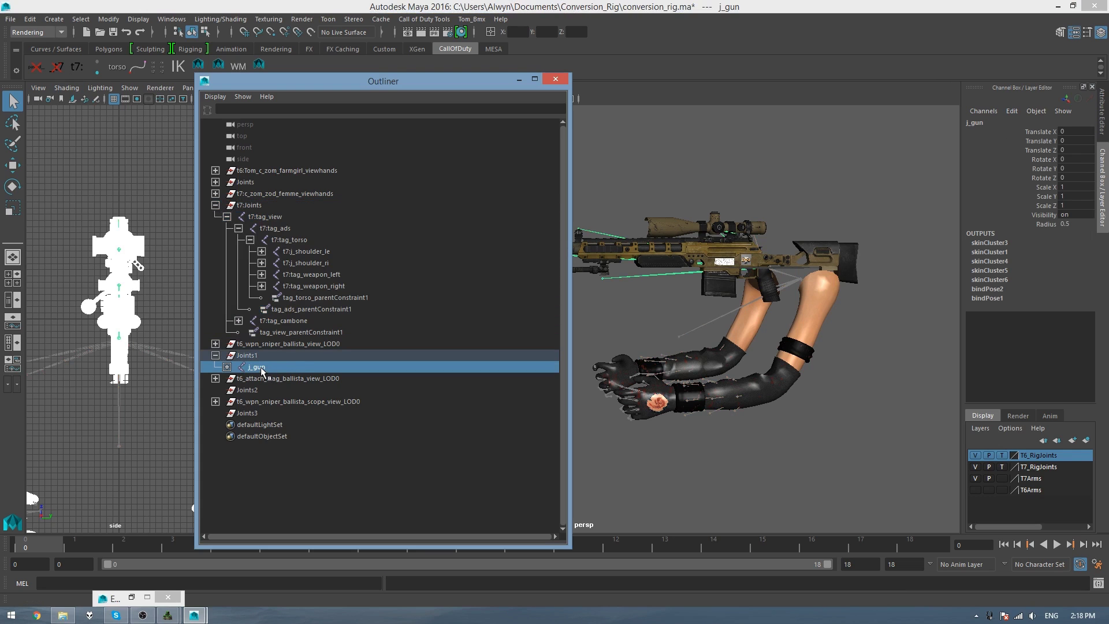
middle_click_drag(261, 370, 313, 287)
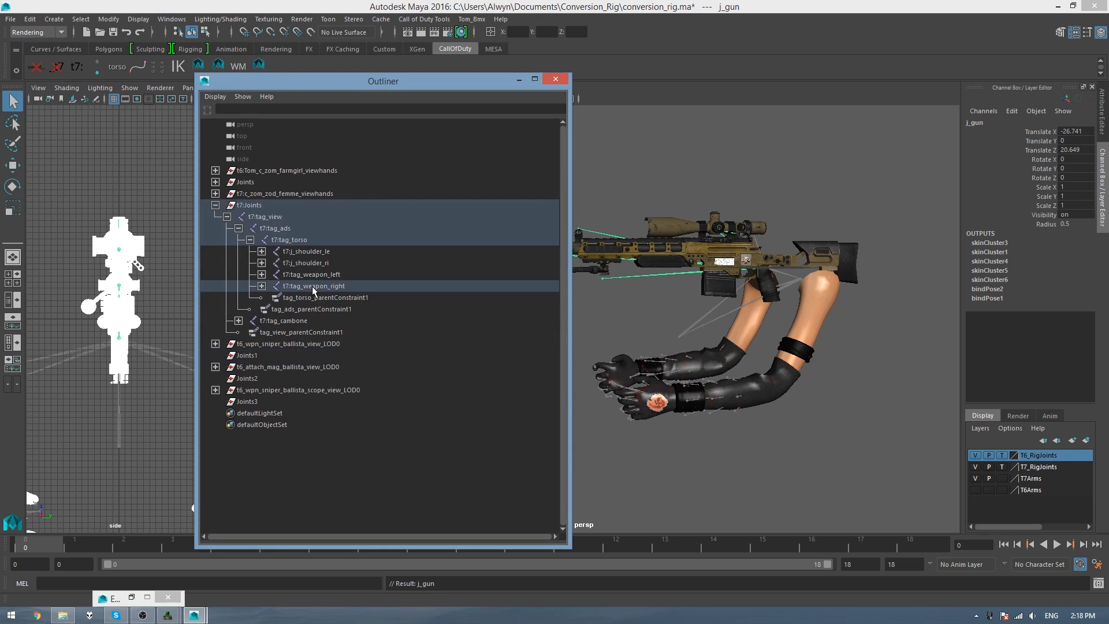
left_click(262, 286)
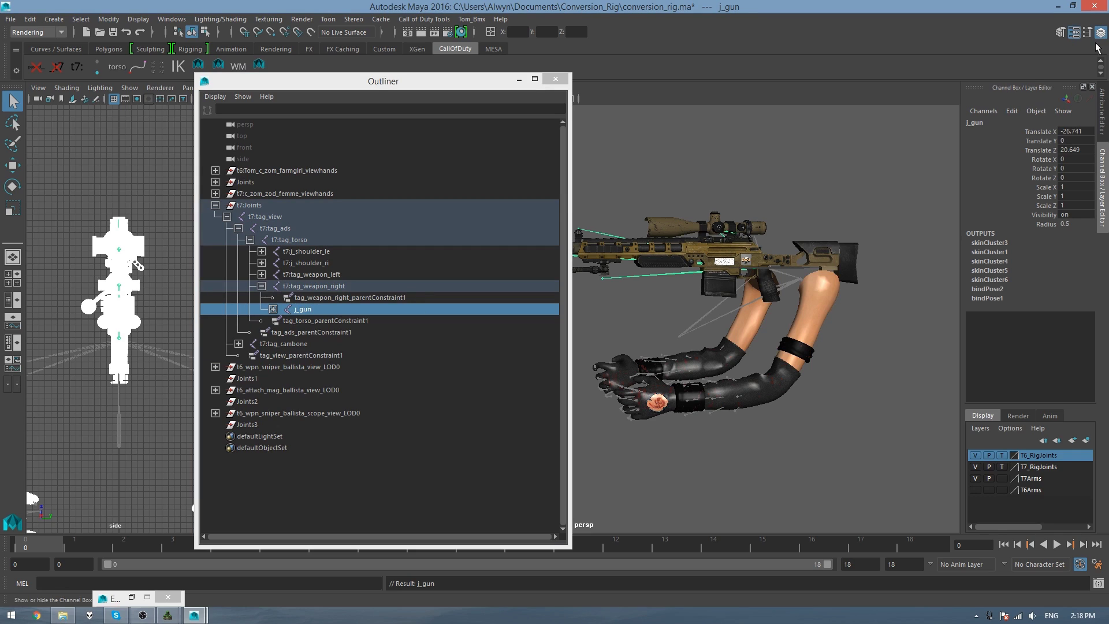
Set j_gun's Translate X, Y and Z to 0 to align the rifle with the weapon tag
double_click(1068, 131)
type("0")
key("Tab")
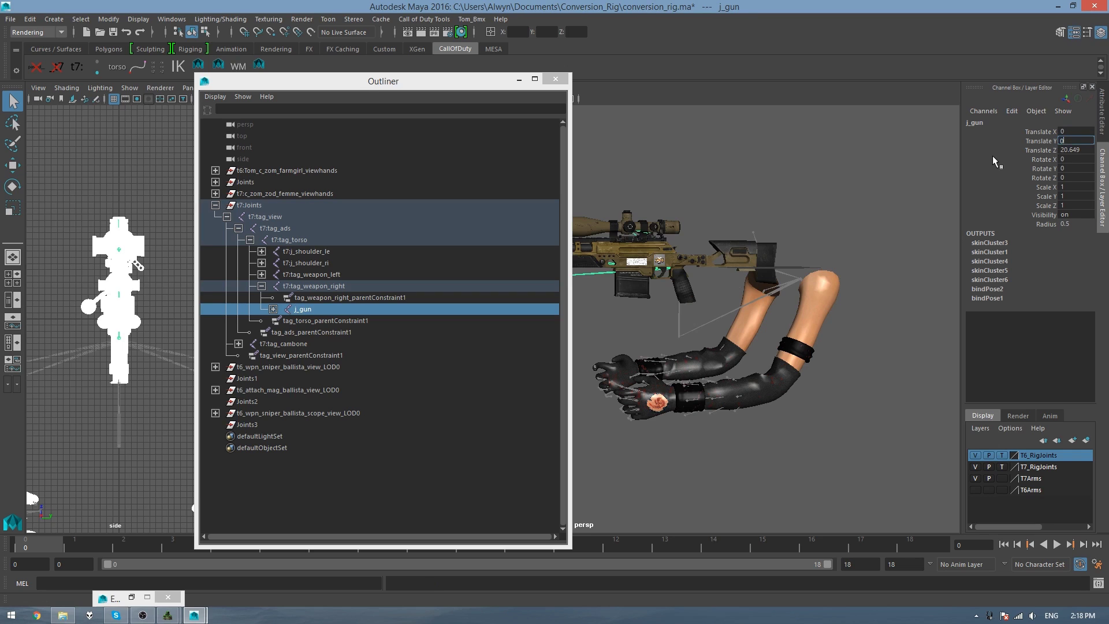
key("Tab")
type("0")
key("Tab")
left_click(865, 206)
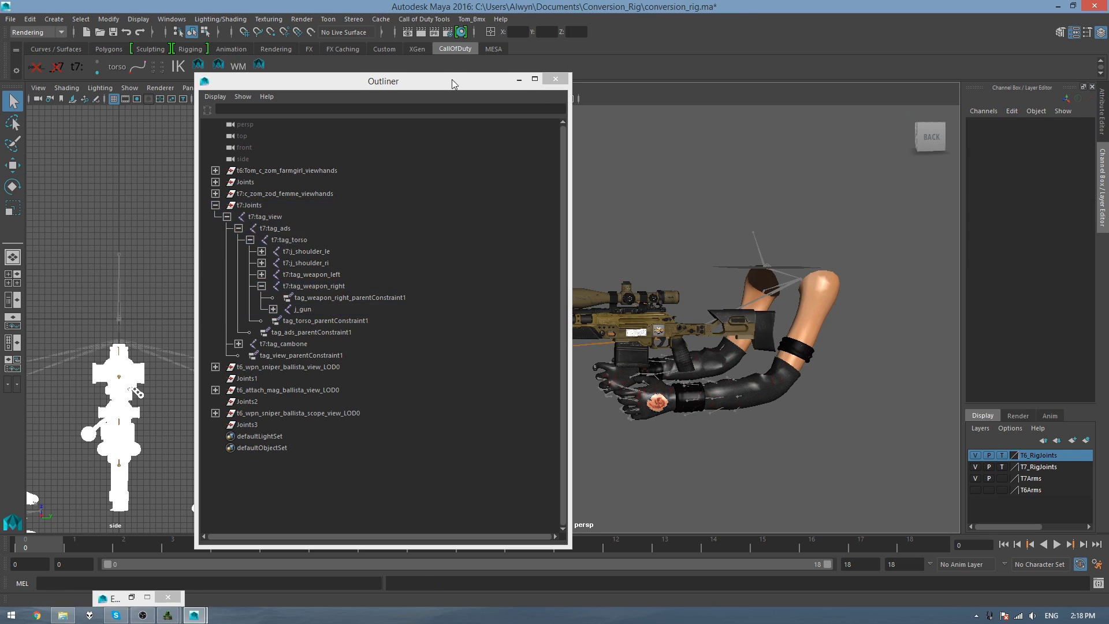
Save the scene as ballista_base.mb in the Conversion_Rig folder, replacing the existing file
left_click_drag(452, 80, 668, 90)
left_click(9, 19)
left_click(41, 89)
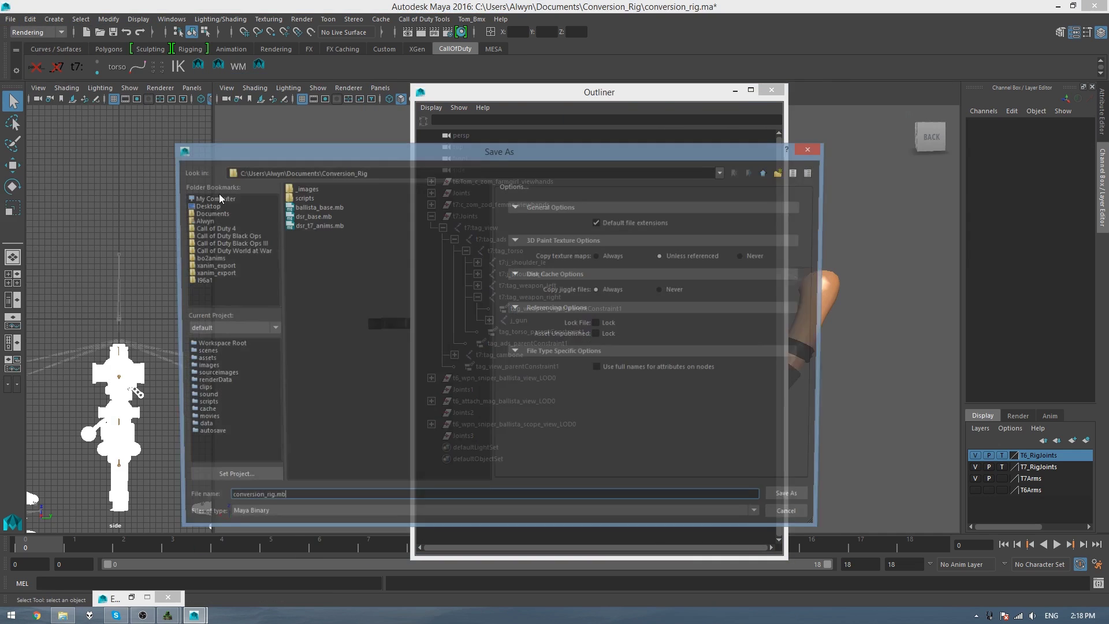
left_click(327, 208)
double_click(329, 209)
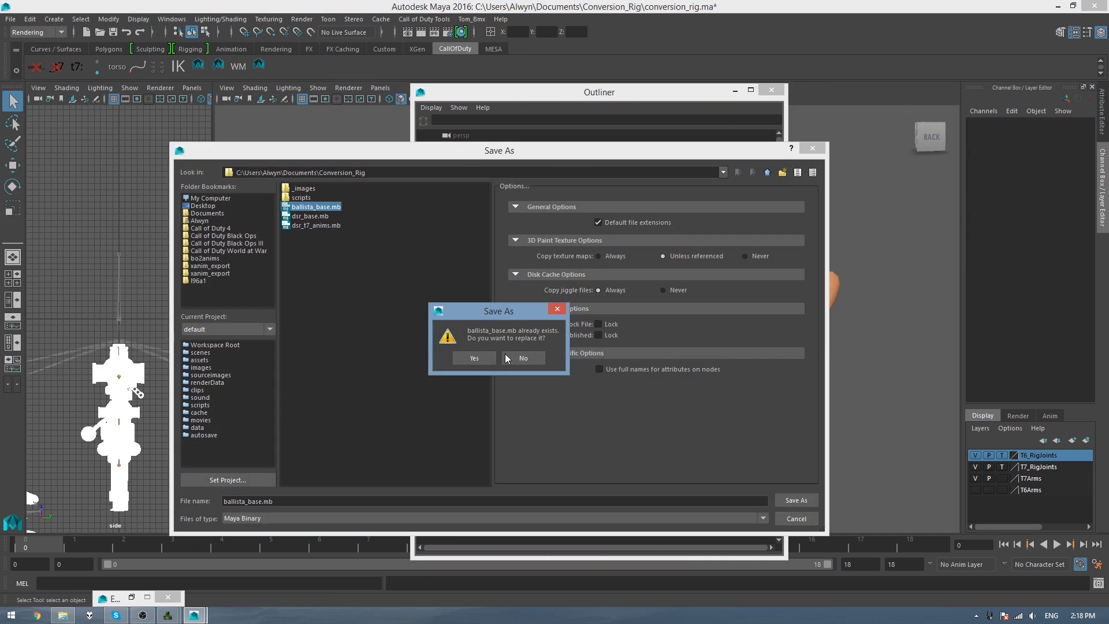
left_click(474, 359)
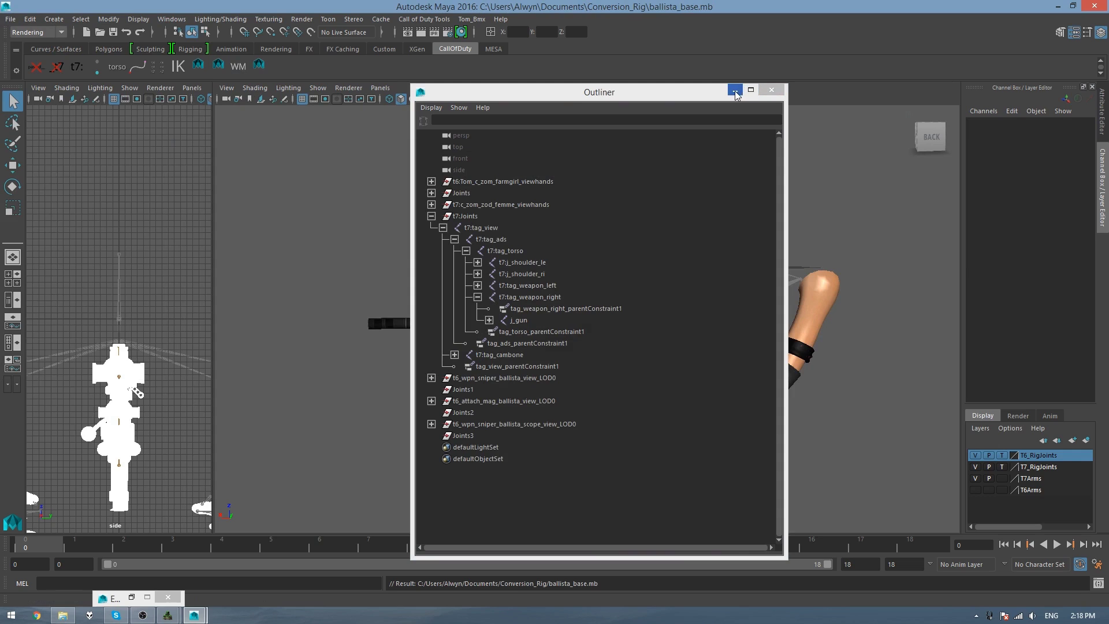
Select the complete t7:tag_view joint hierarchy and add the black armband mesh on the viewhands' upper arm to the selection
left_click_drag(603, 93, 754, 86)
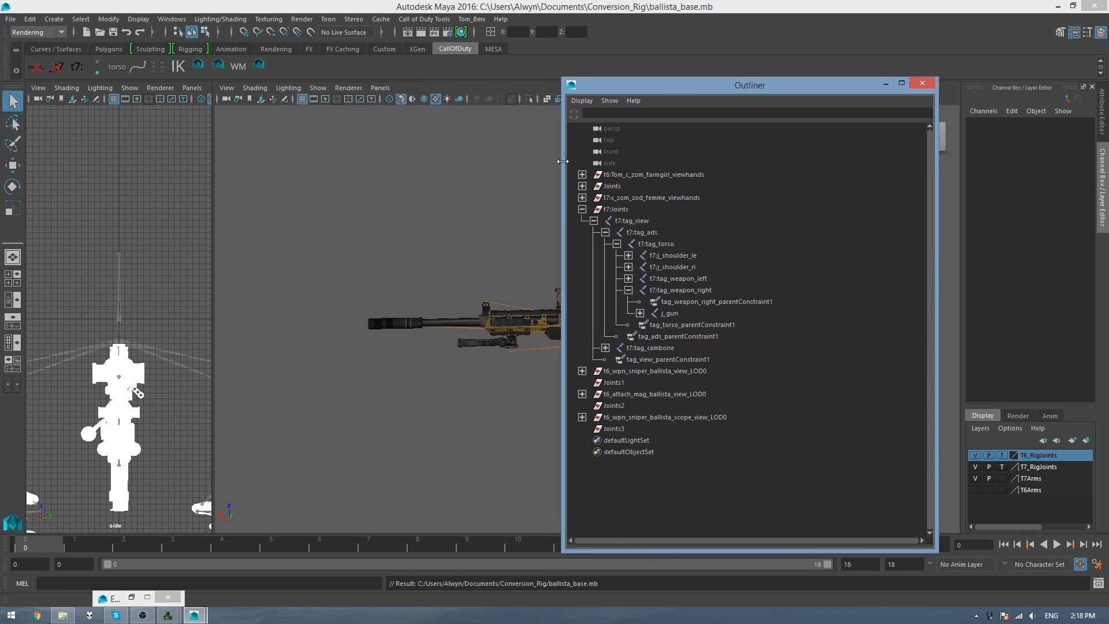
left_click(622, 221)
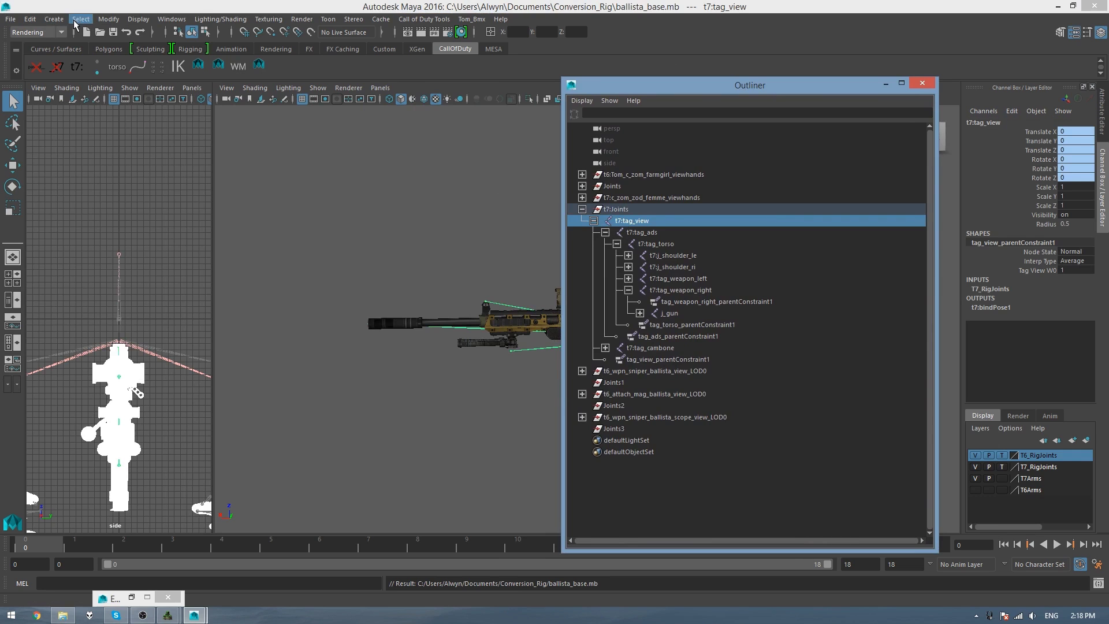
left_click(75, 23)
left_click(104, 73)
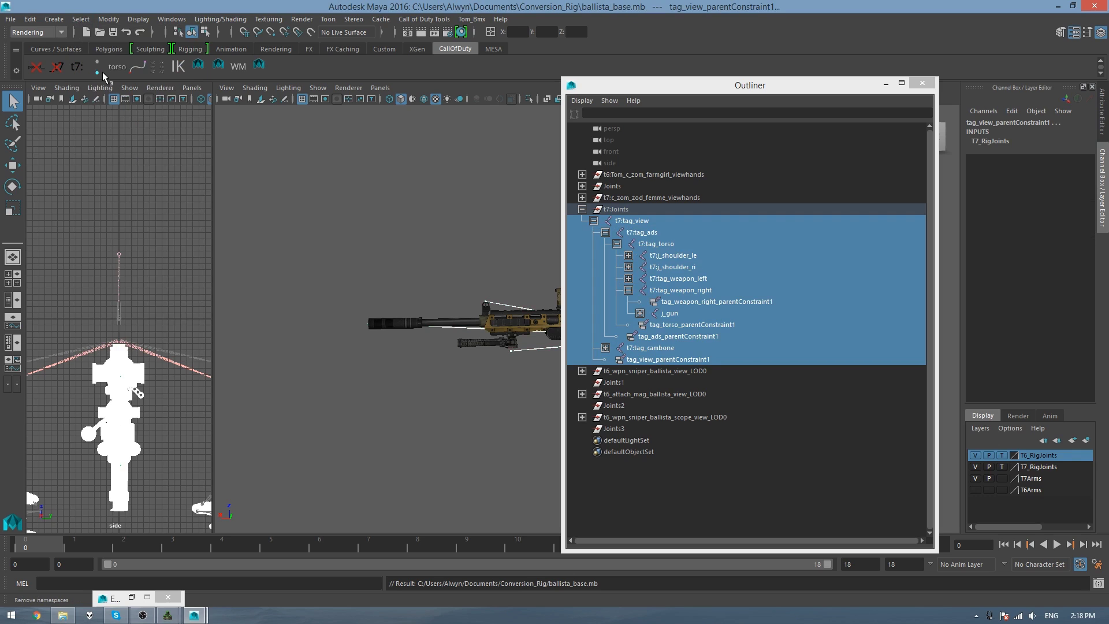
left_click_drag(673, 85, 1108, 236)
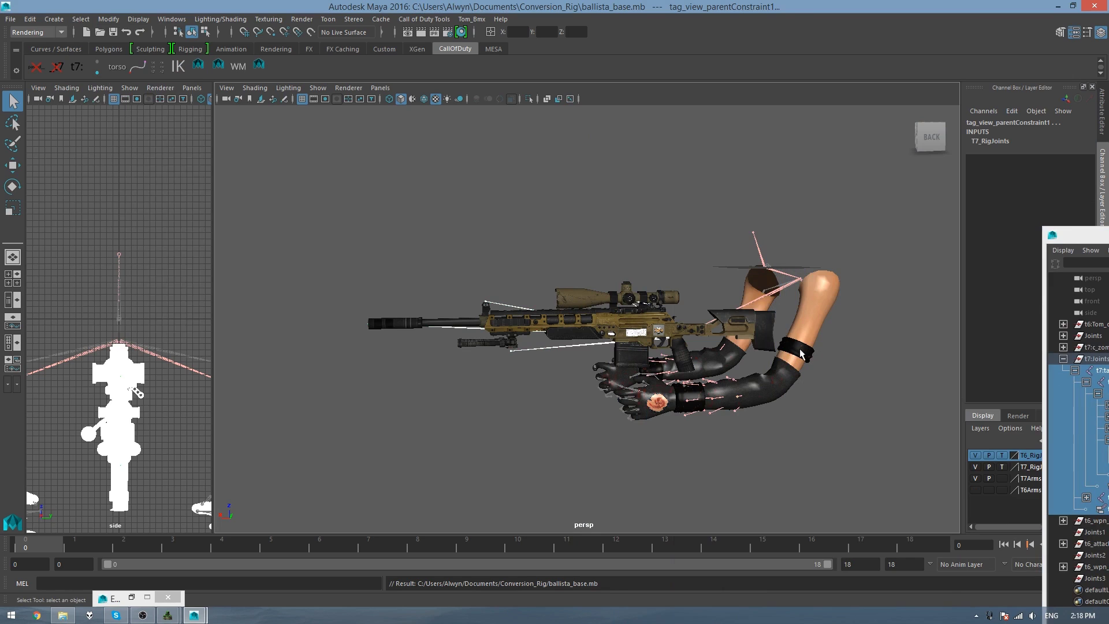
left_click(802, 353)
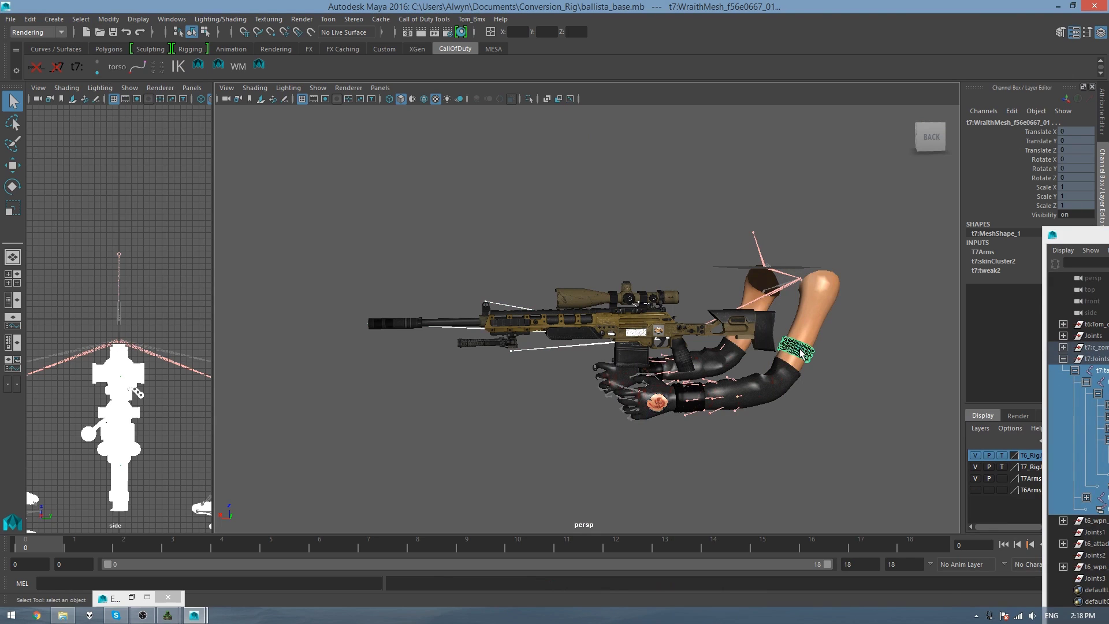
Start an XModel export in Slot 1 and browse for its destination to Call of Duty Black Ops III\model_export\t6\ballista
left_click(428, 20)
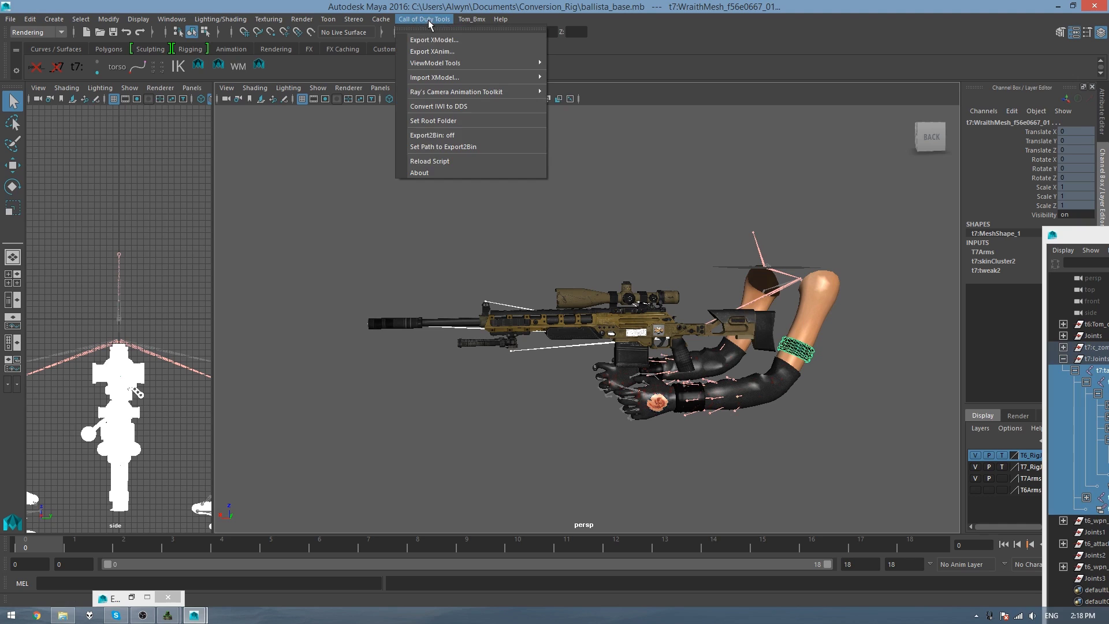
left_click(430, 40)
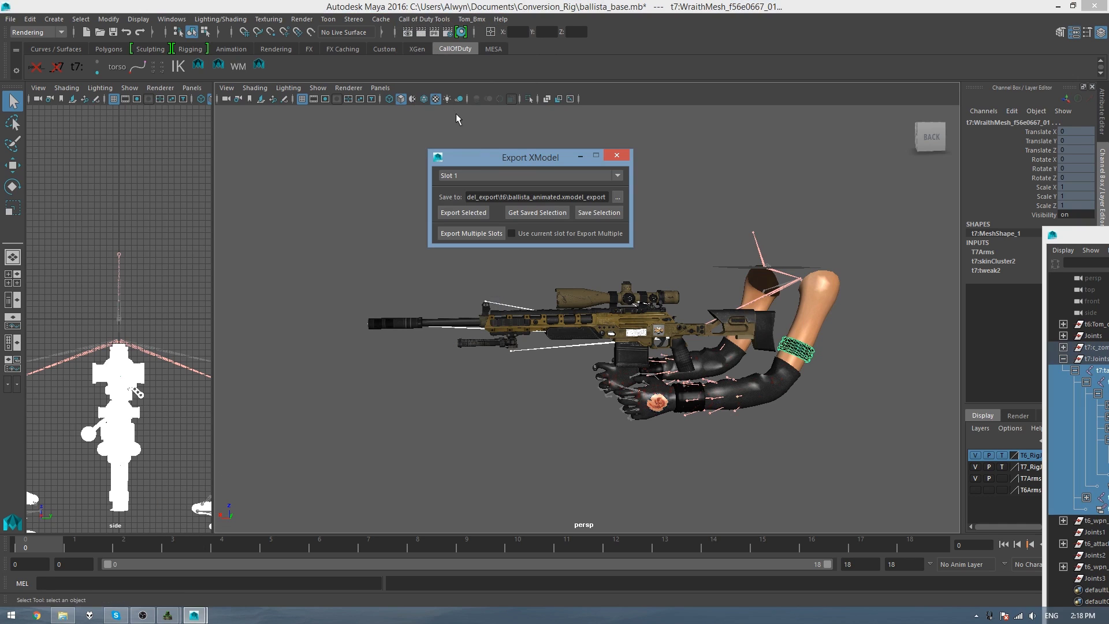
left_click(482, 176)
left_click(461, 193)
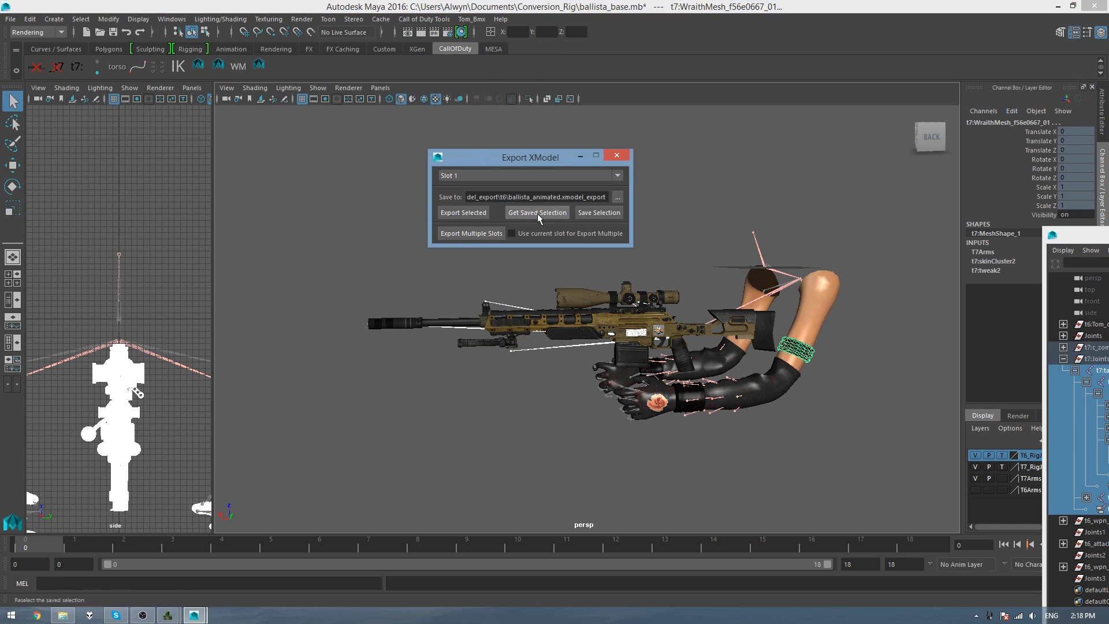
left_click(617, 197)
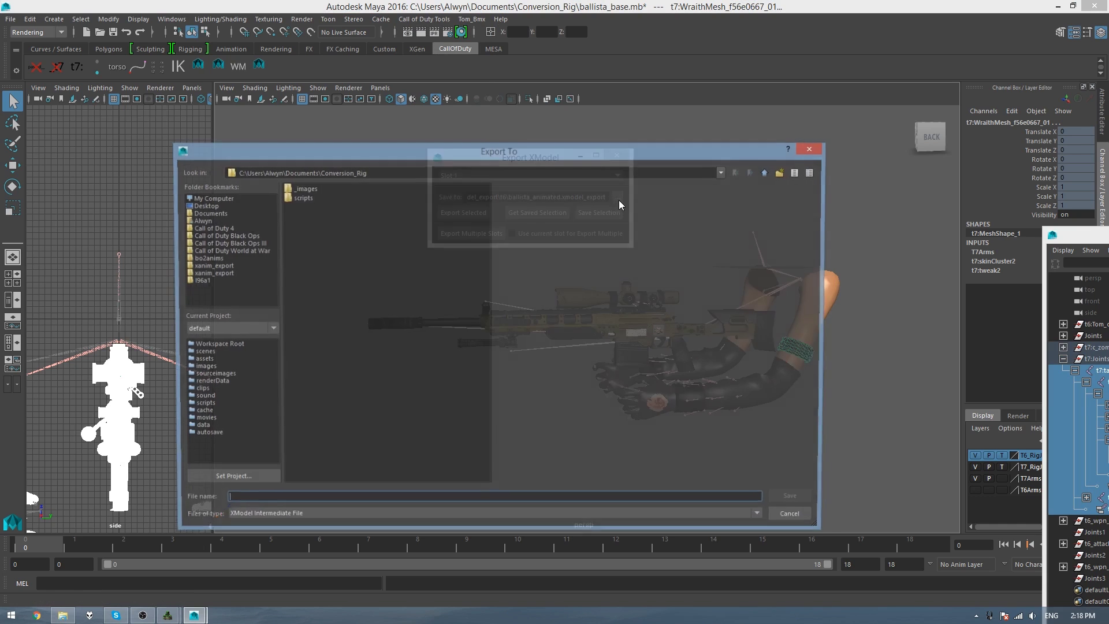
left_click(222, 244)
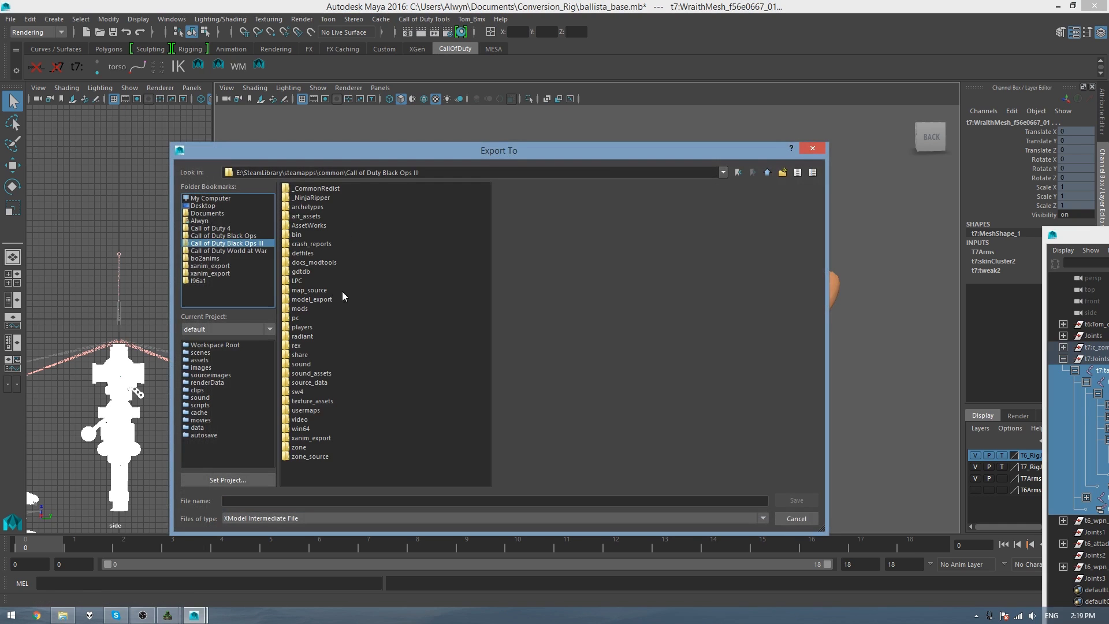
double_click(338, 293)
left_click(318, 354)
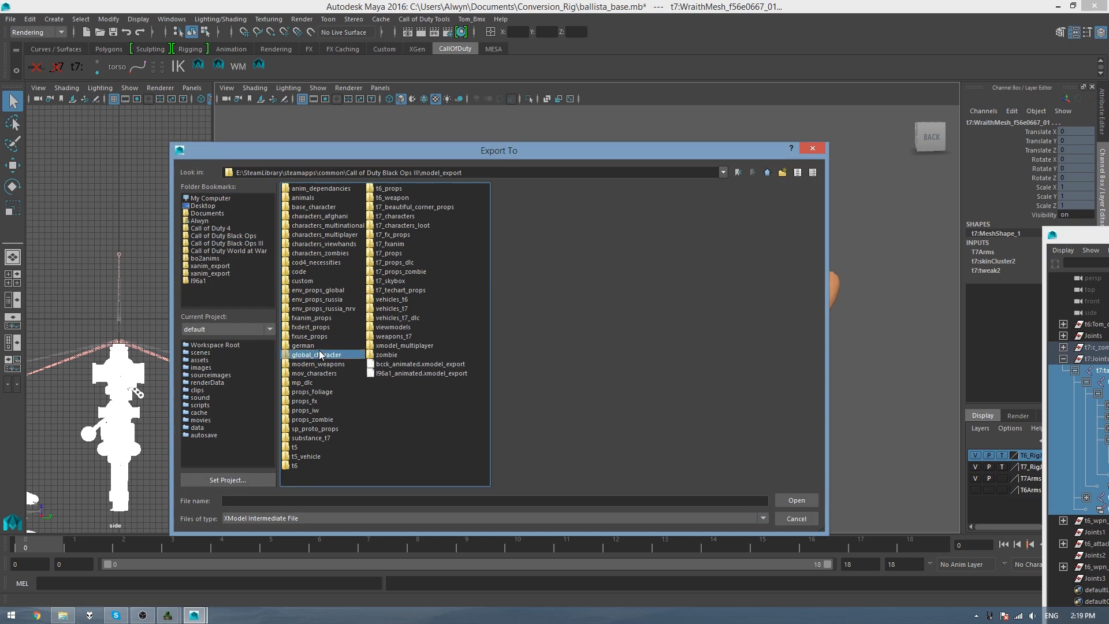
double_click(297, 465)
double_click(302, 188)
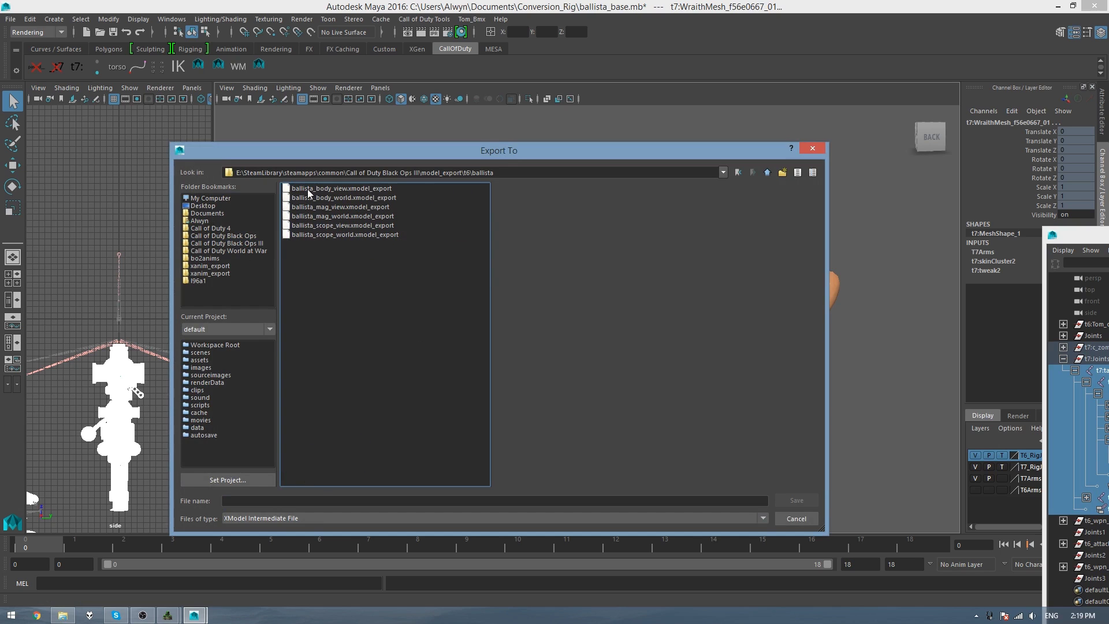
Name the export file ballista_animated, export the selected joints and mesh, and save the changes to ballista_base.mb
left_click(300, 498)
type("ballista")
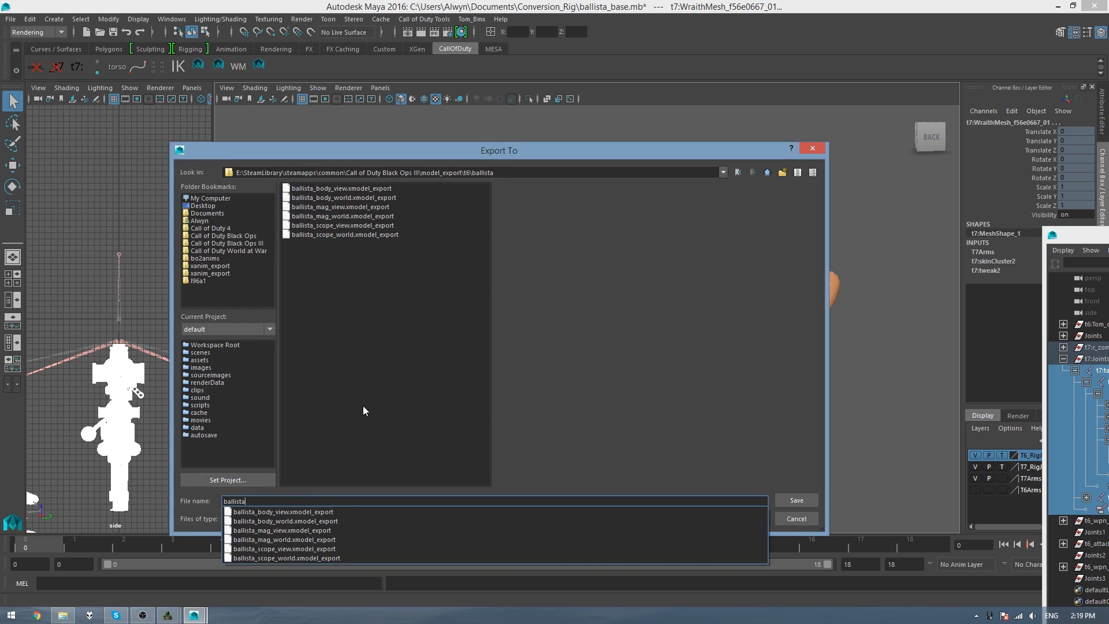
type("_animated")
key("Return")
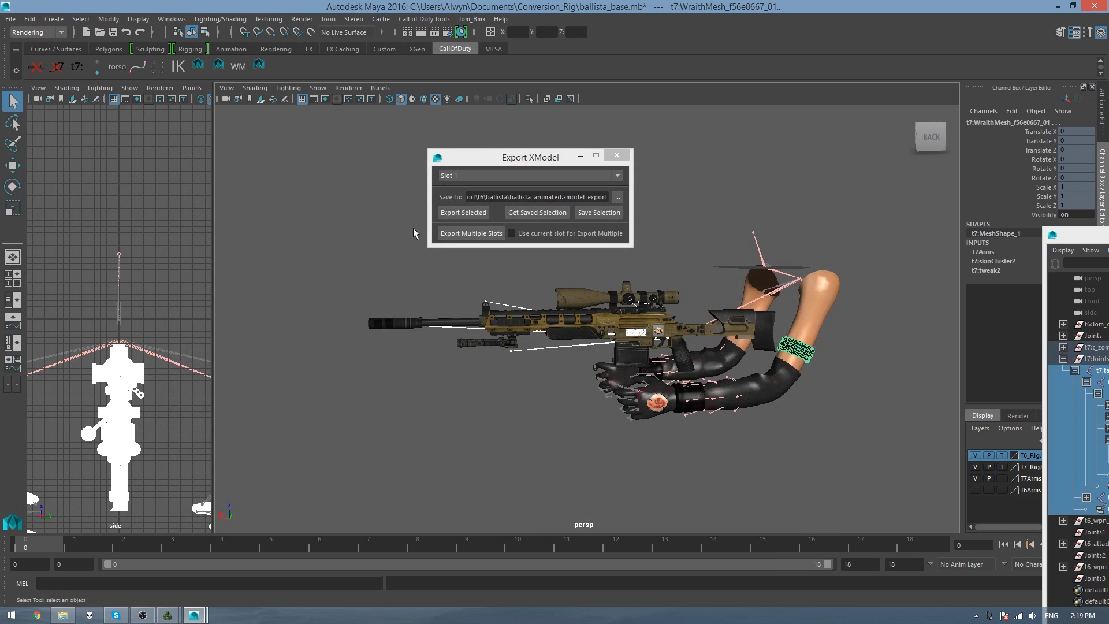
left_click(455, 213)
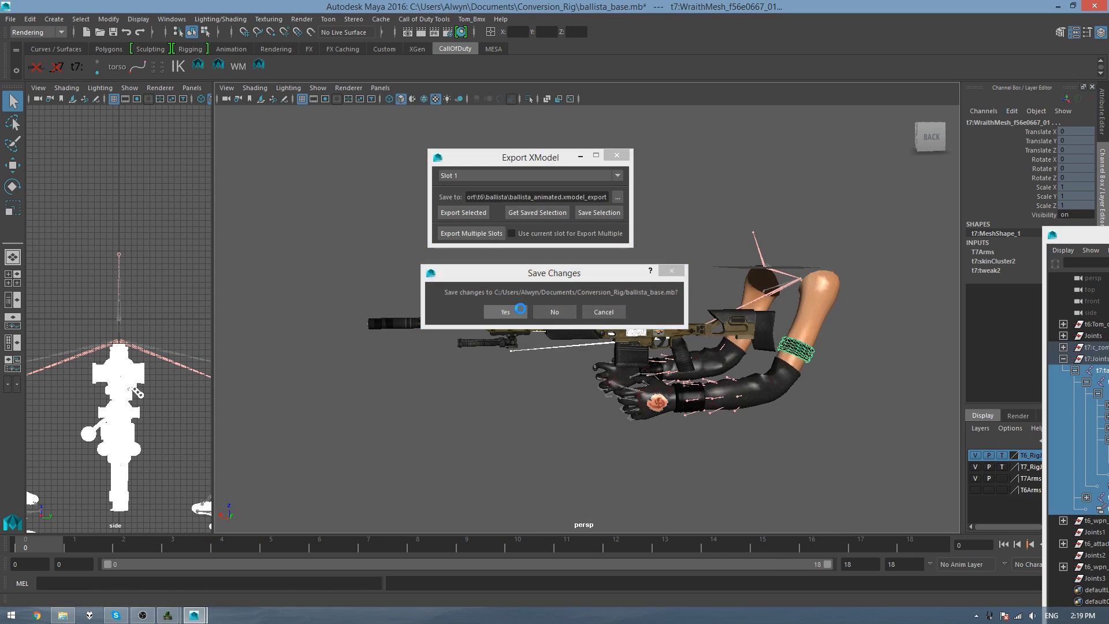
left_click(520, 311)
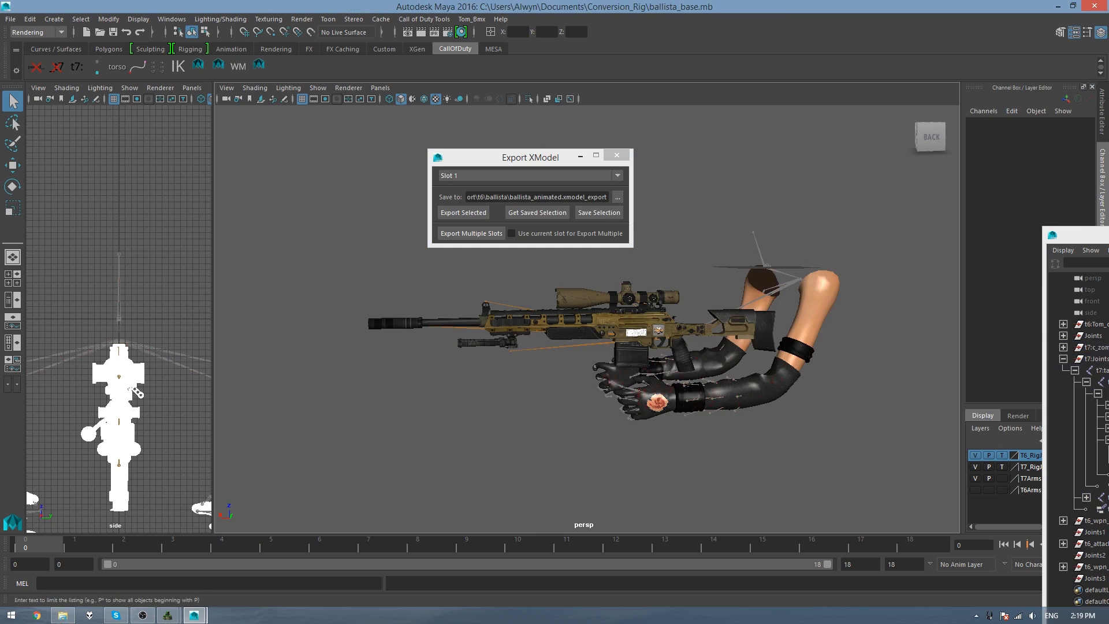
Switch to File Explorer and open the Call of Duty Black Ops III\model_export\t6\ballista folder
left_click_drag(1084, 238, 704, 107)
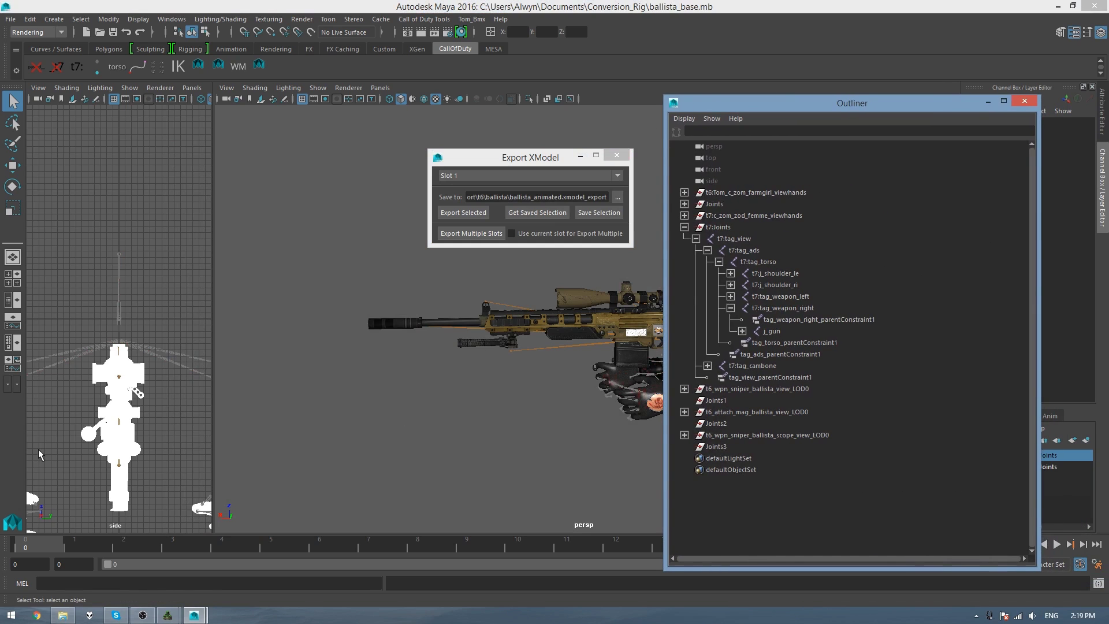
left_click(63, 615)
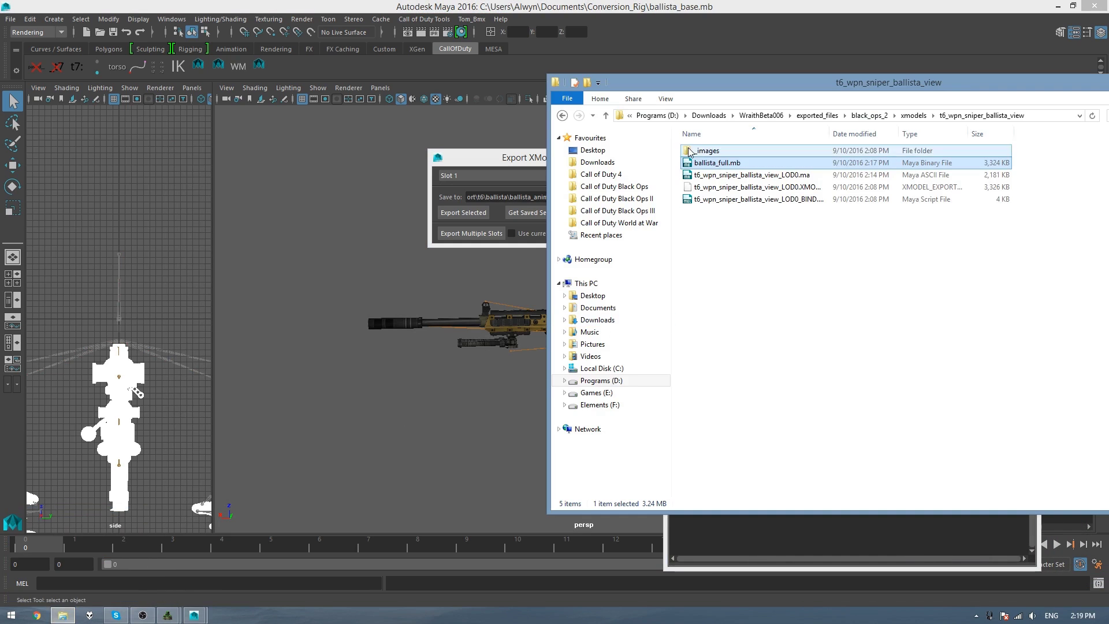
left_click_drag(725, 86, 527, 91)
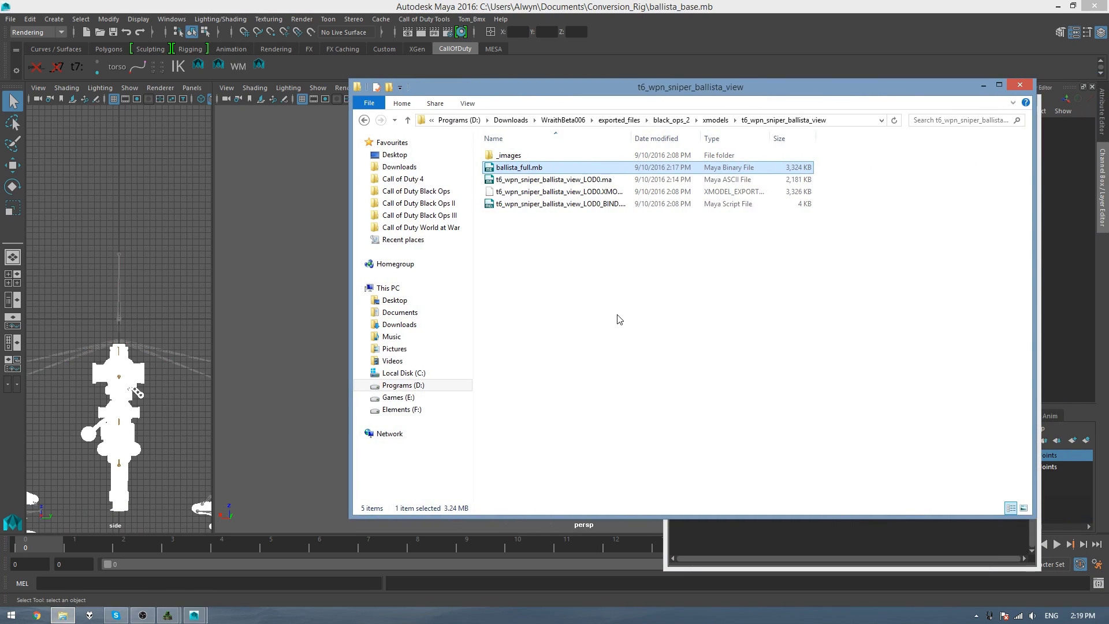
left_click(425, 214)
left_click(526, 202)
key("m")
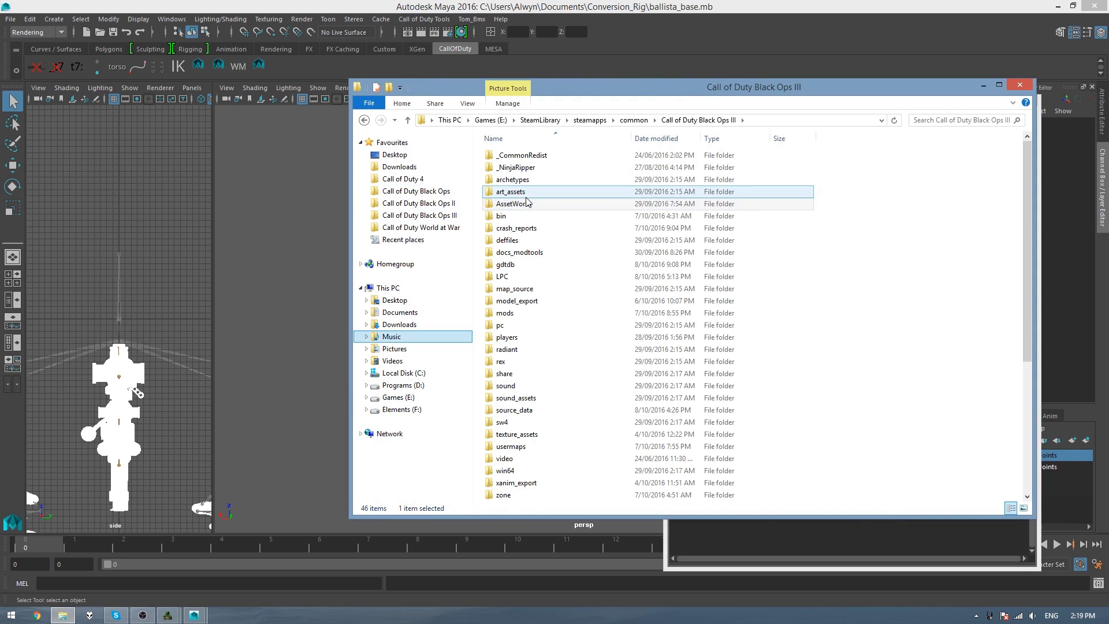
left_click(514, 313)
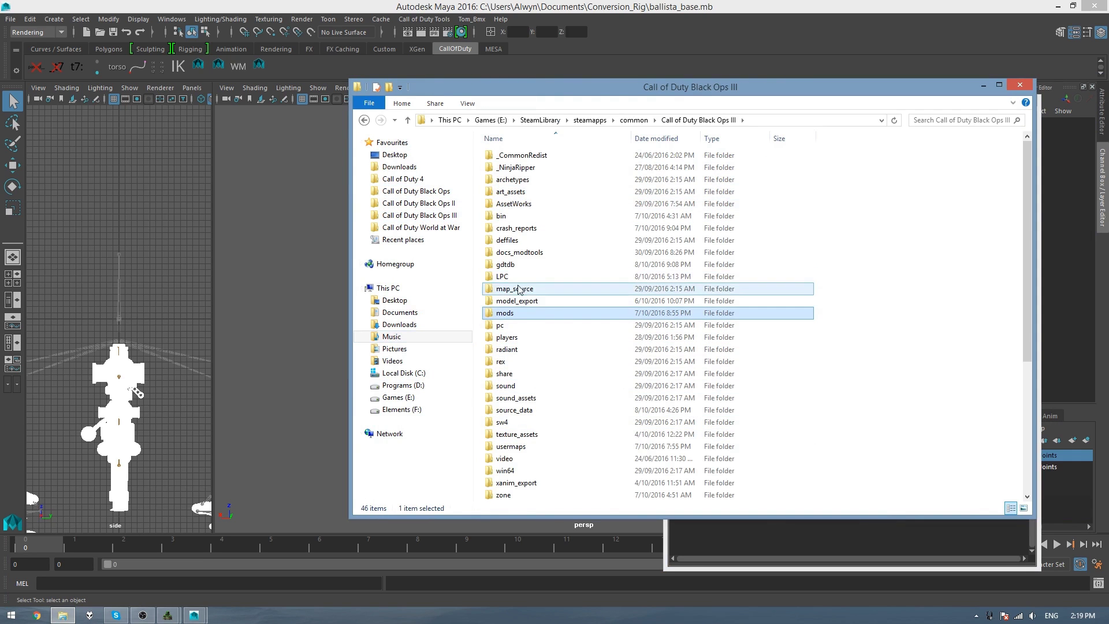
left_click(531, 302)
double_click(531, 301)
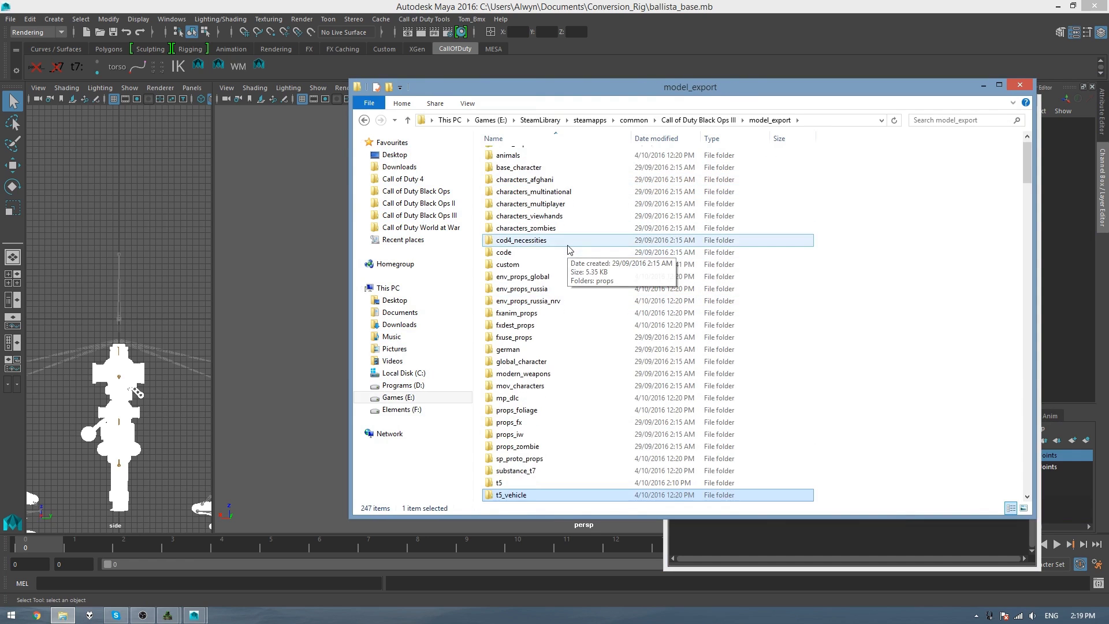
key("Return")
double_click(524, 326)
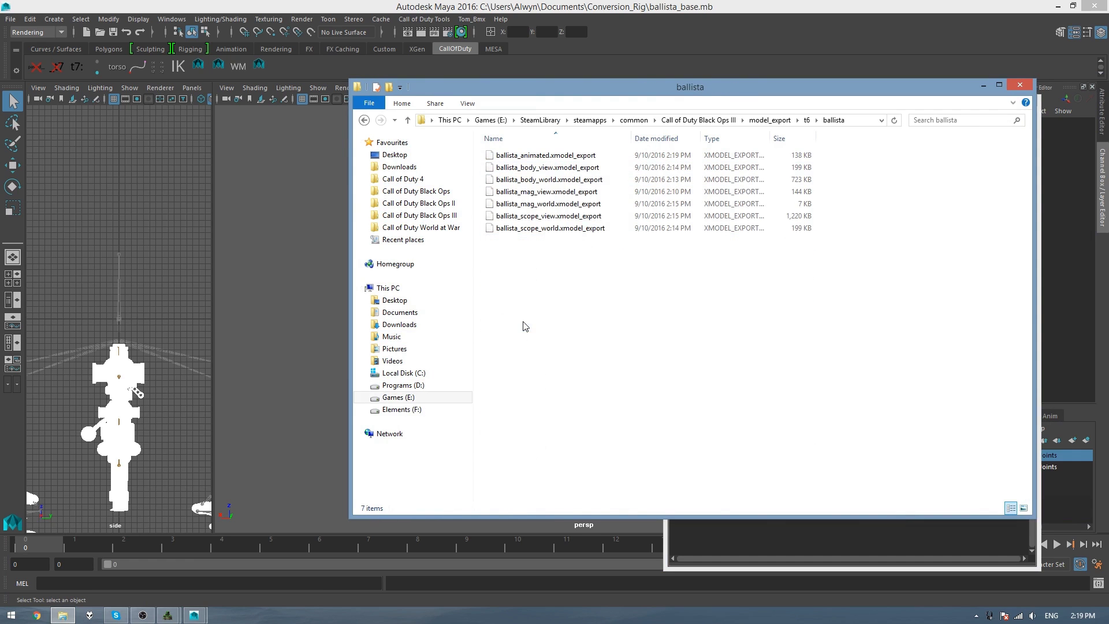
Open all the ballista .xmodel_export files in the folder together in Notepad++
left_click_drag(644, 268, 566, 147)
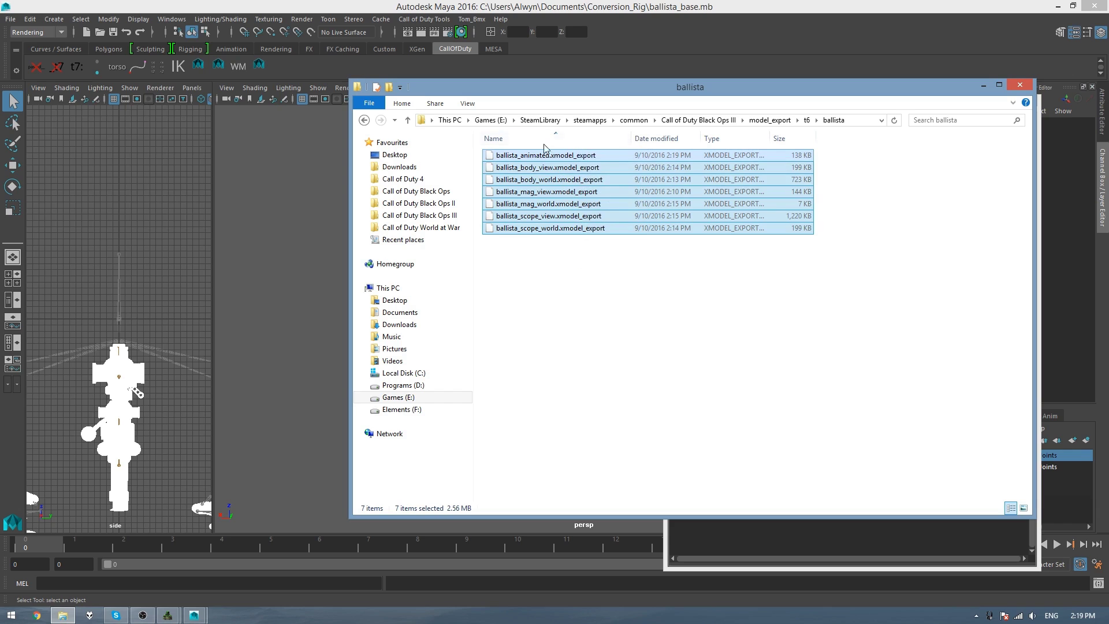
right_click(572, 207)
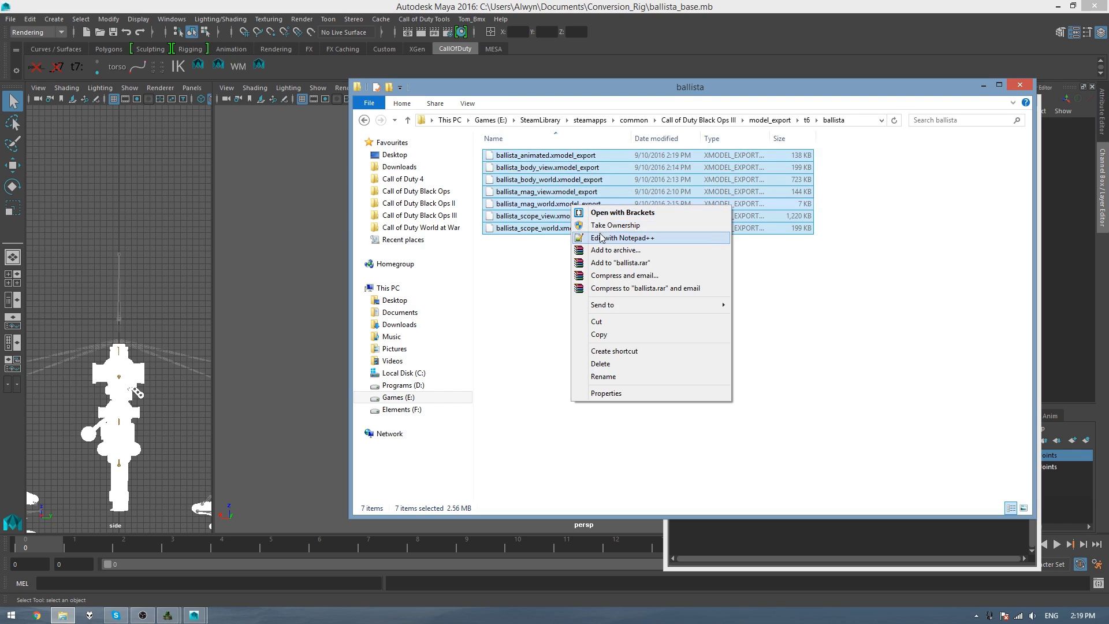
left_click(601, 239)
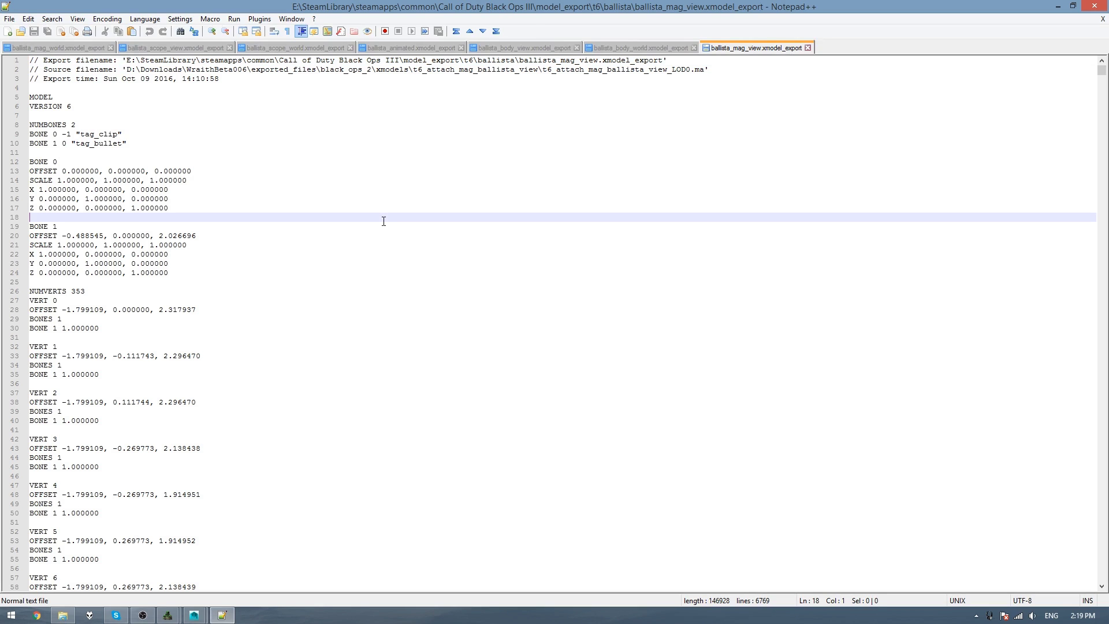
Replace every occurrence of j_gun with tag_weapon in all opened documents
key("ctrl+h")
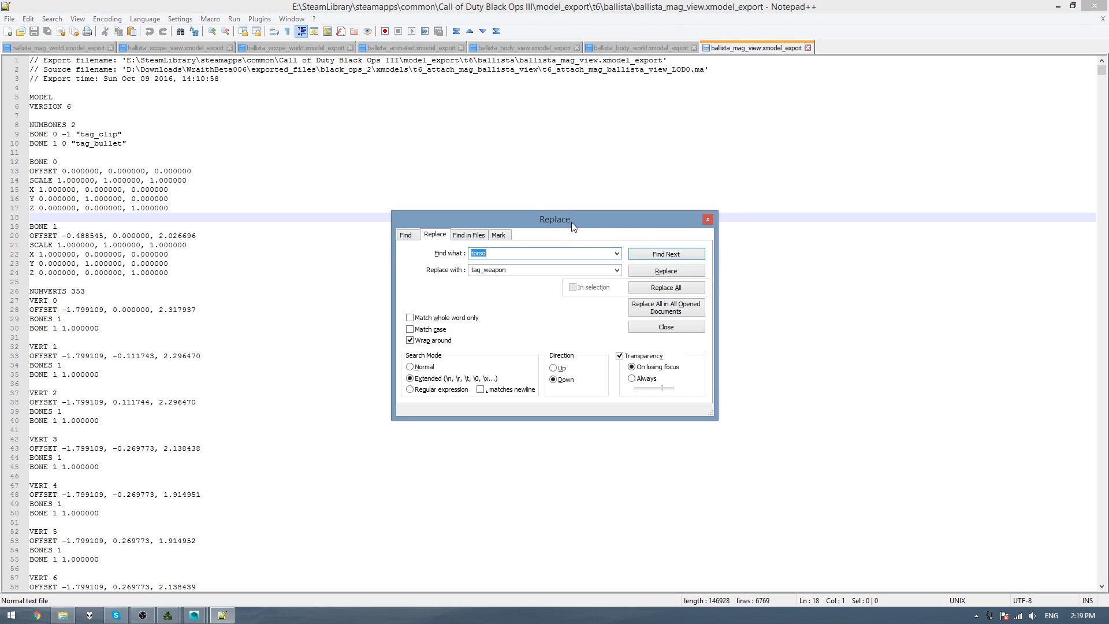
type("j_gun")
left_click(682, 316)
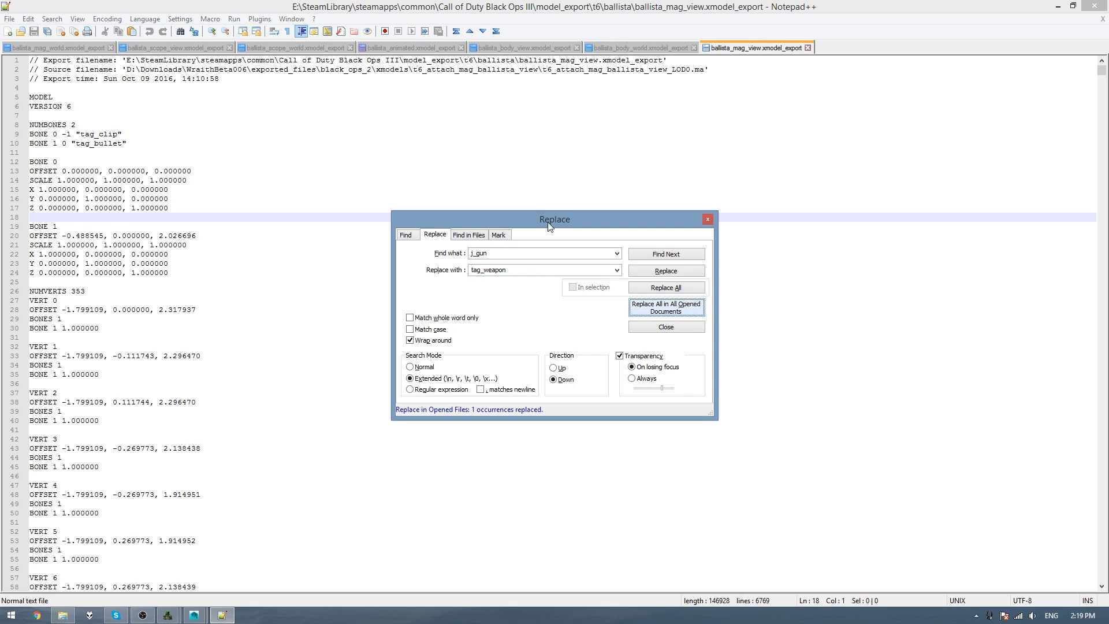
left_click(623, 118)
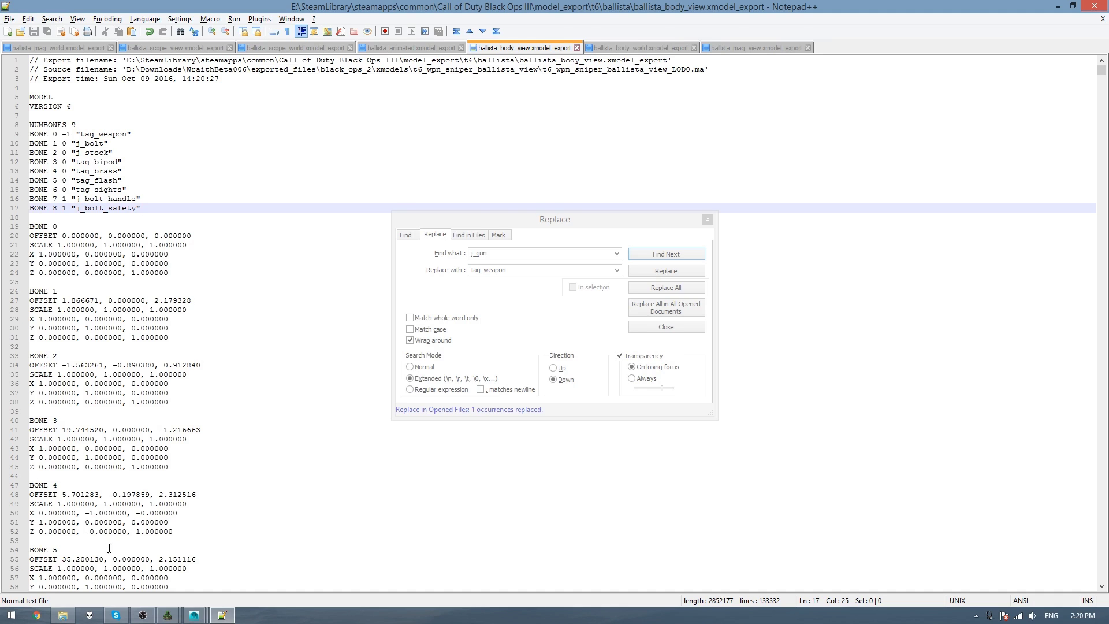
Run kronos.exe from the KronosPreAlpha0.4 folder in Downloads and bring up the Model and Animation converter, clearing the Explorer window away
left_click(63, 616)
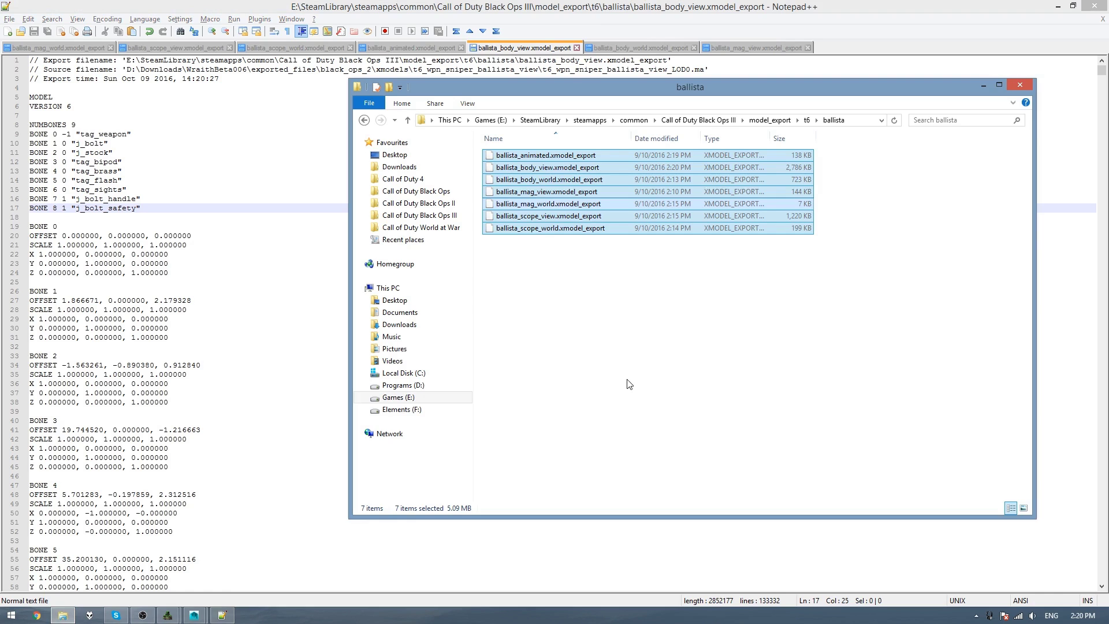
left_click(429, 167)
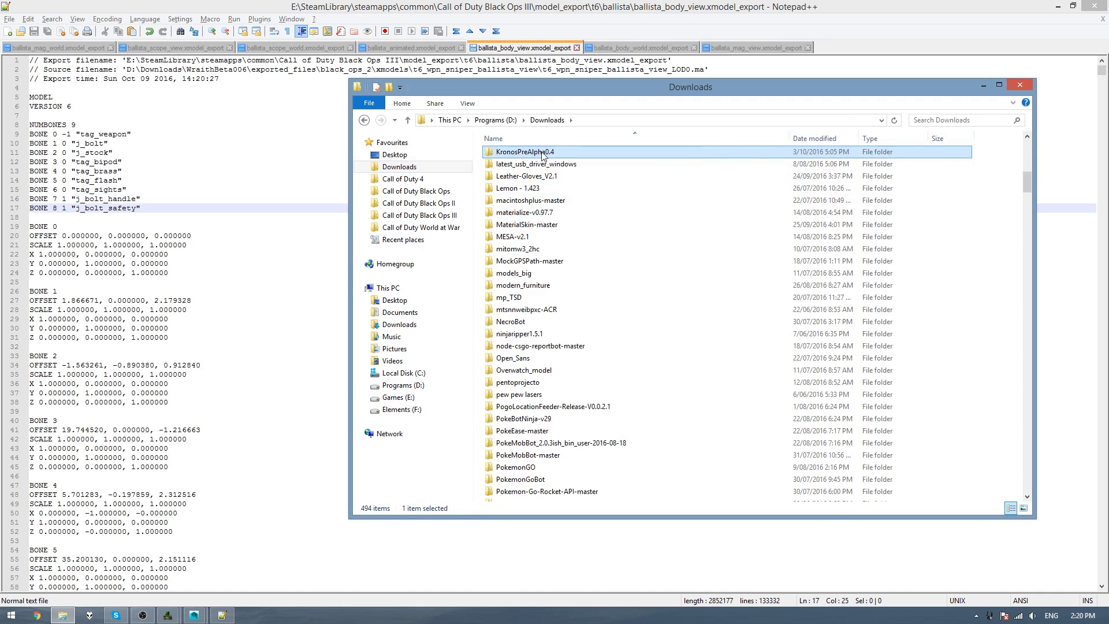
double_click(527, 152)
double_click(527, 197)
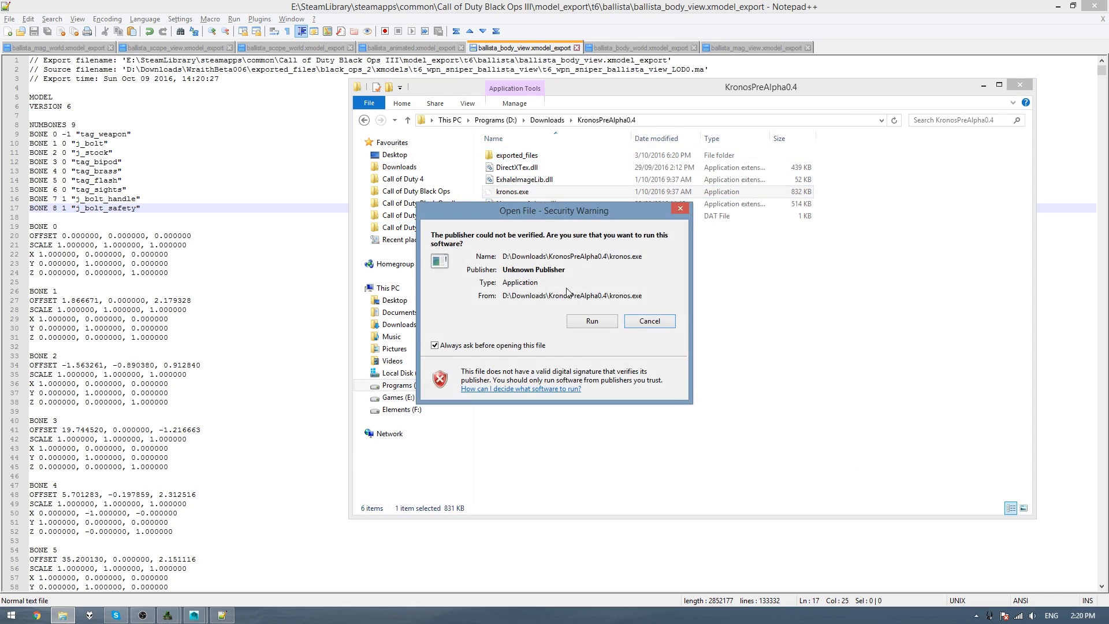
left_click(650, 320)
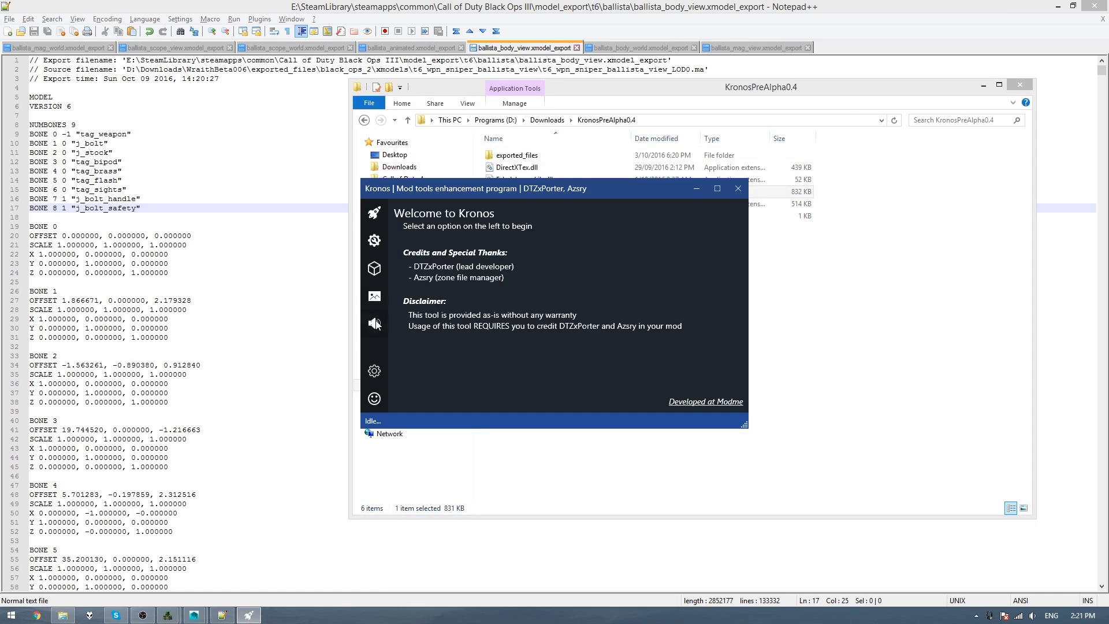
left_click(374, 269)
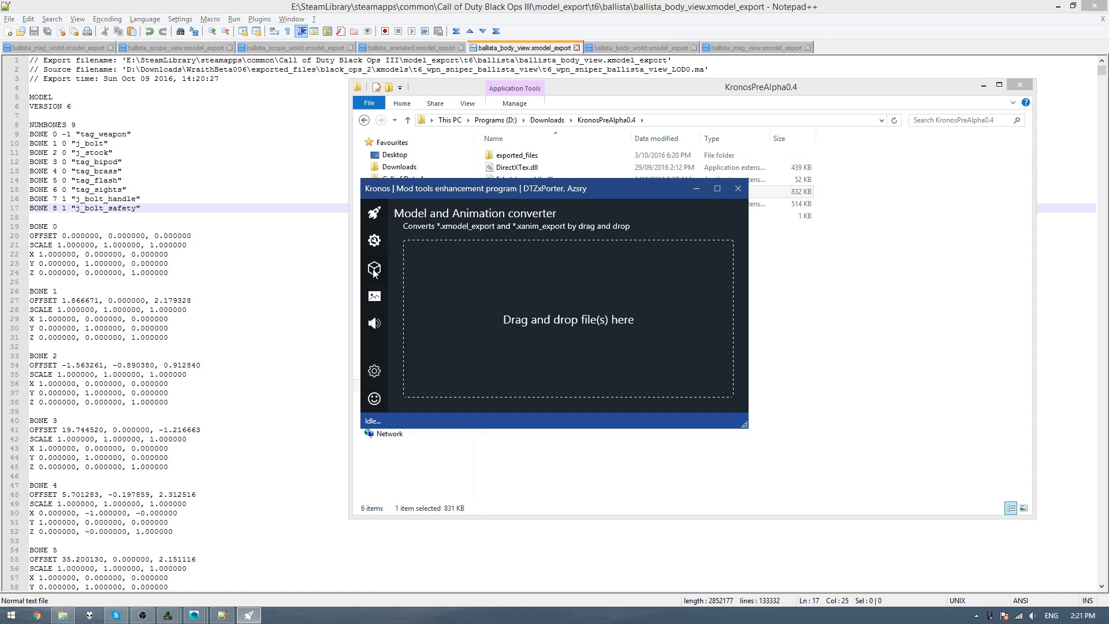
left_click(983, 84)
key("alt+Tab")
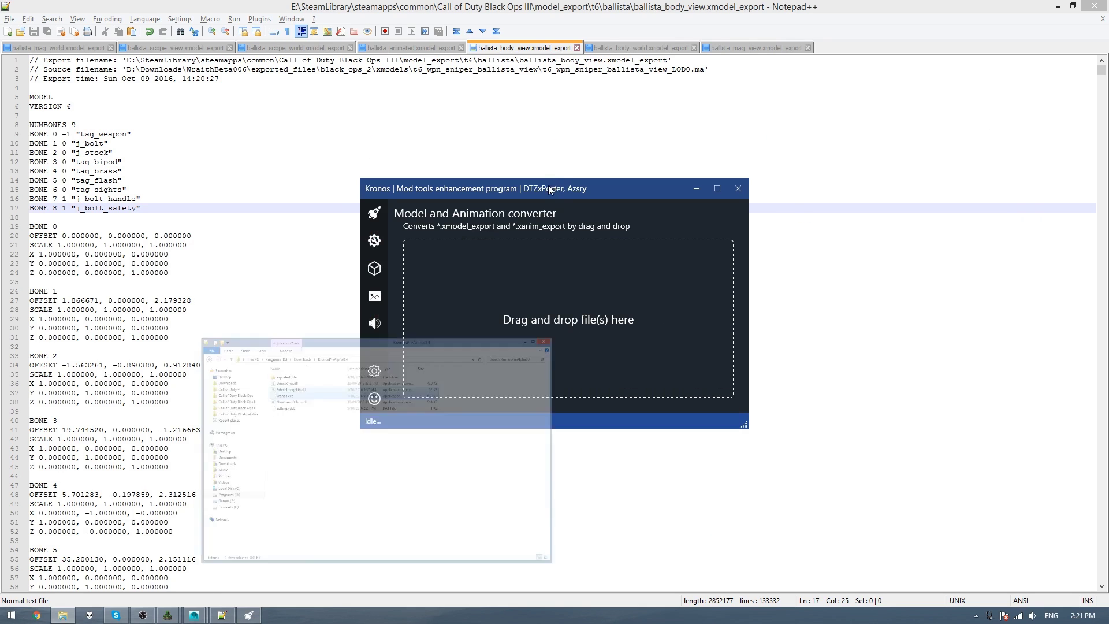
Convert all seven ballista .xmodel_export files from the model_export\t6\ballista folder with the Kronos converter
left_click(370, 121)
left_click(369, 121)
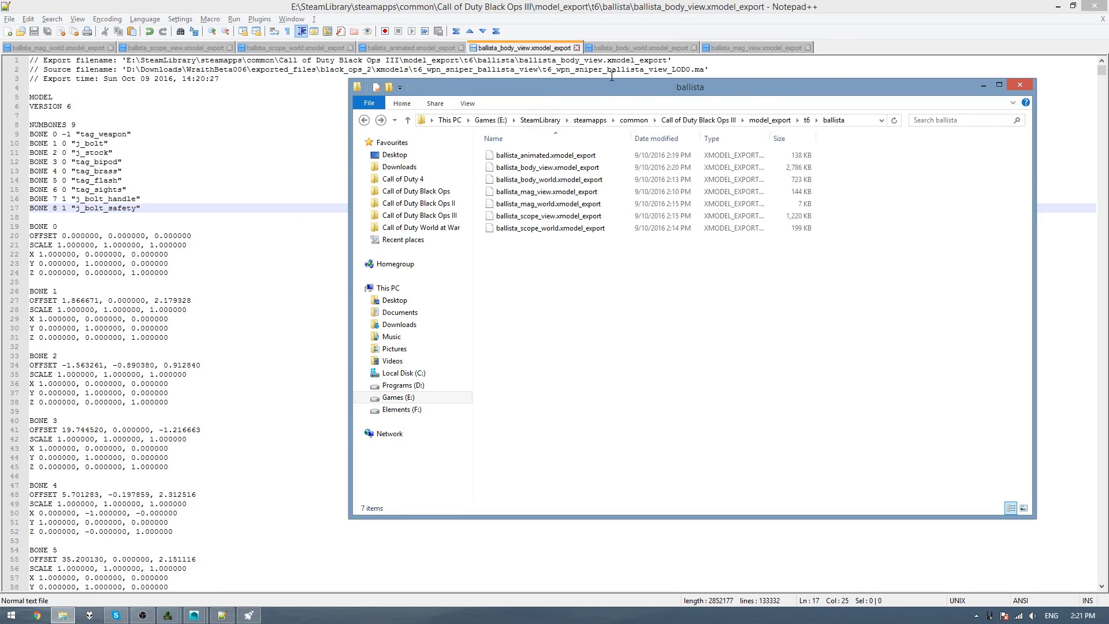
left_click_drag(607, 86, 943, 103)
left_click_drag(920, 296, 874, 163)
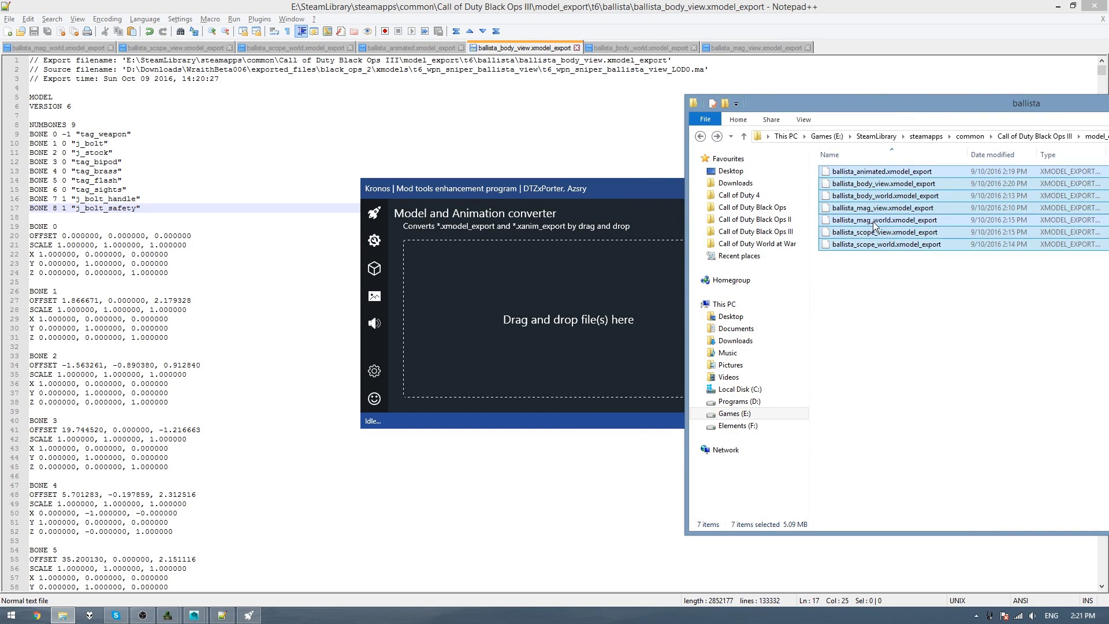
left_click_drag(875, 225, 477, 323)
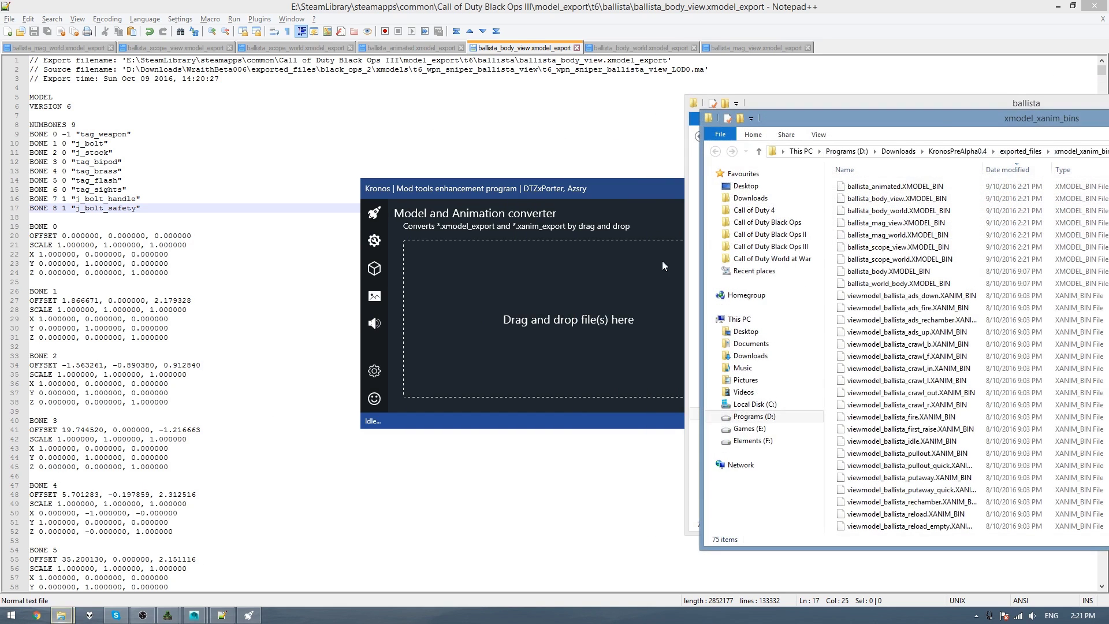
Copy the seven converted files, ballista_animated through ballista_scope_world.XMODEL_BIN, from xmodel_xanim_bins into the model_export\t6\ballista folder
left_click_drag(944, 122, 508, 121)
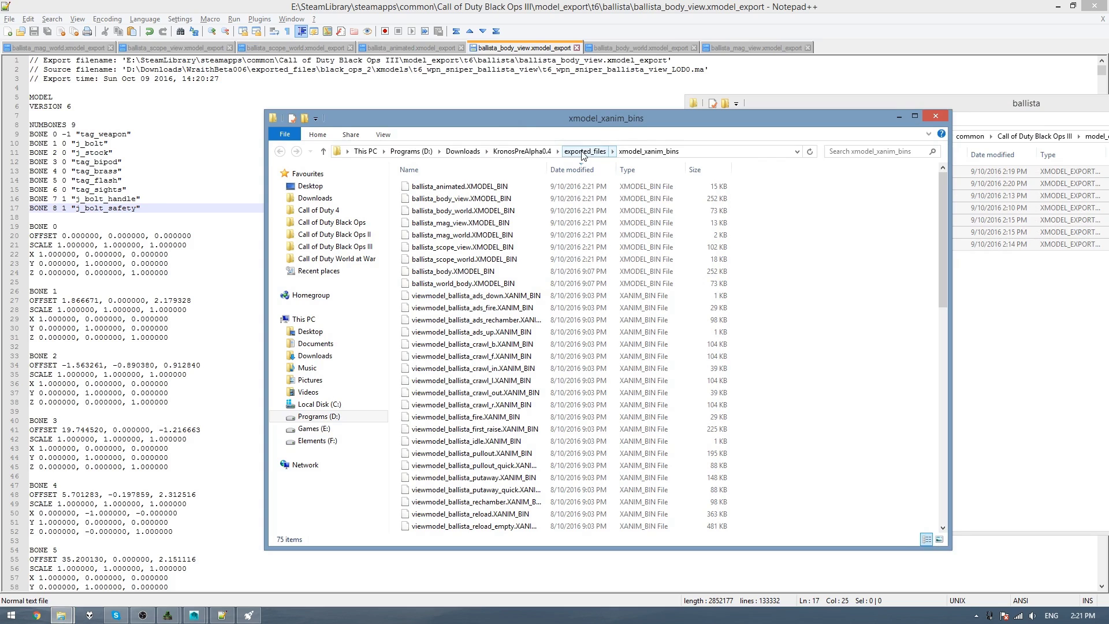
left_click(498, 190)
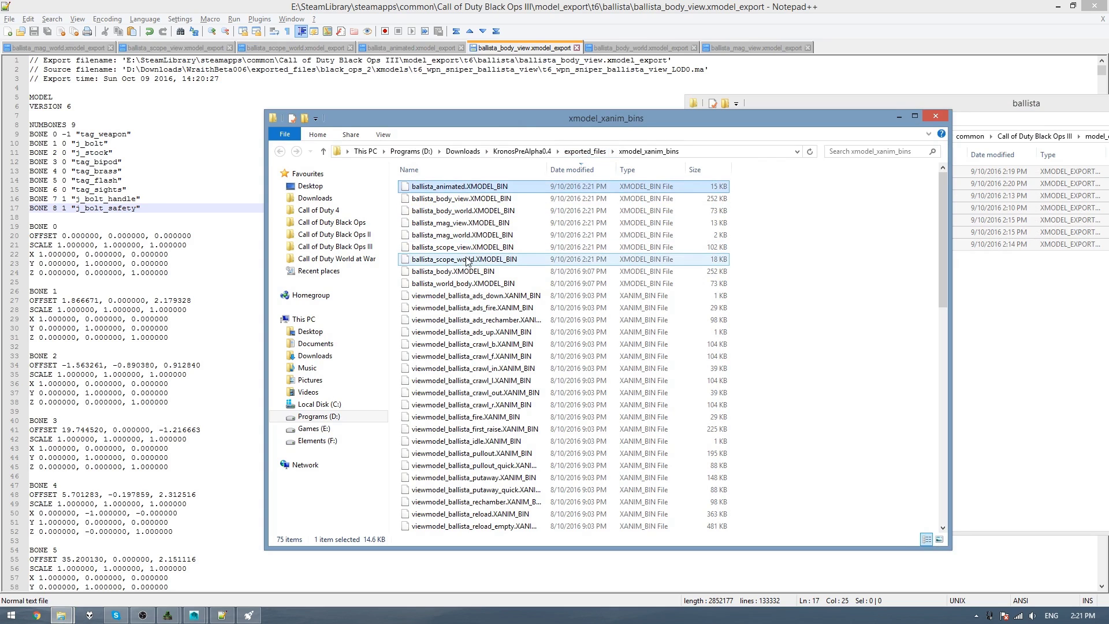
left_click(467, 261, "shift")
left_click(1004, 305)
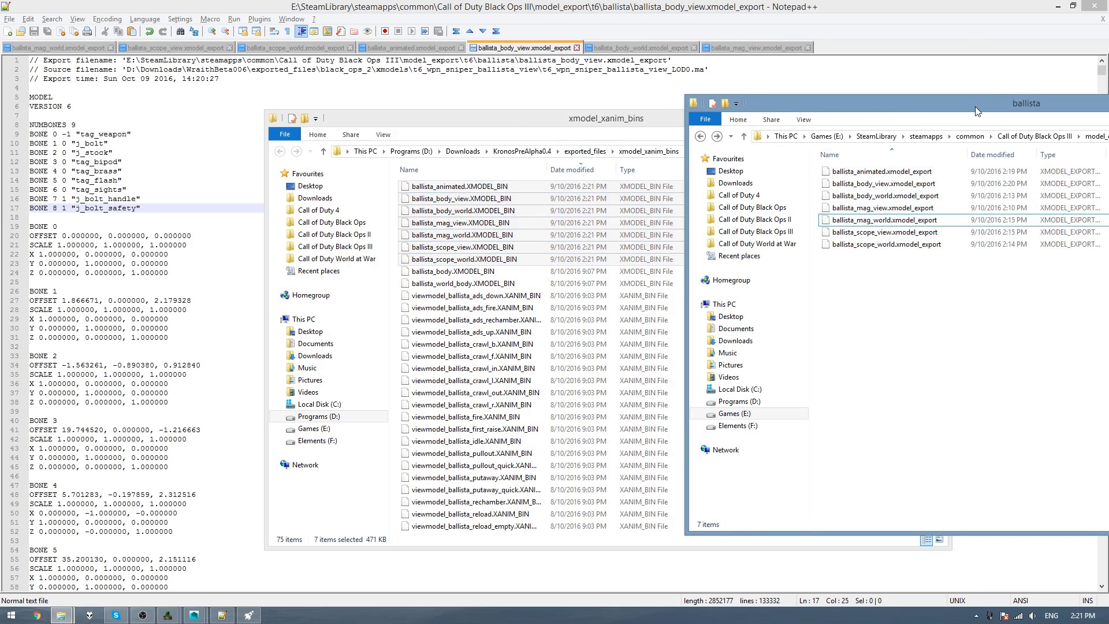
left_click_drag(980, 104, 683, 101)
key("ctrl+v")
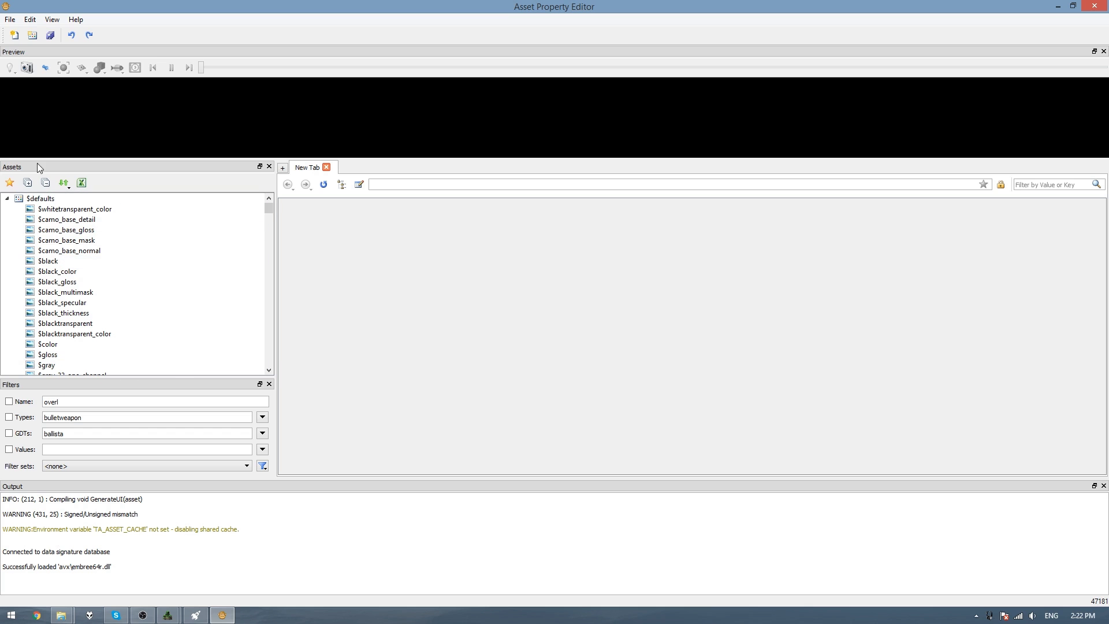
Create a new GDT file named ballista in the source_data folder
left_click(33, 35)
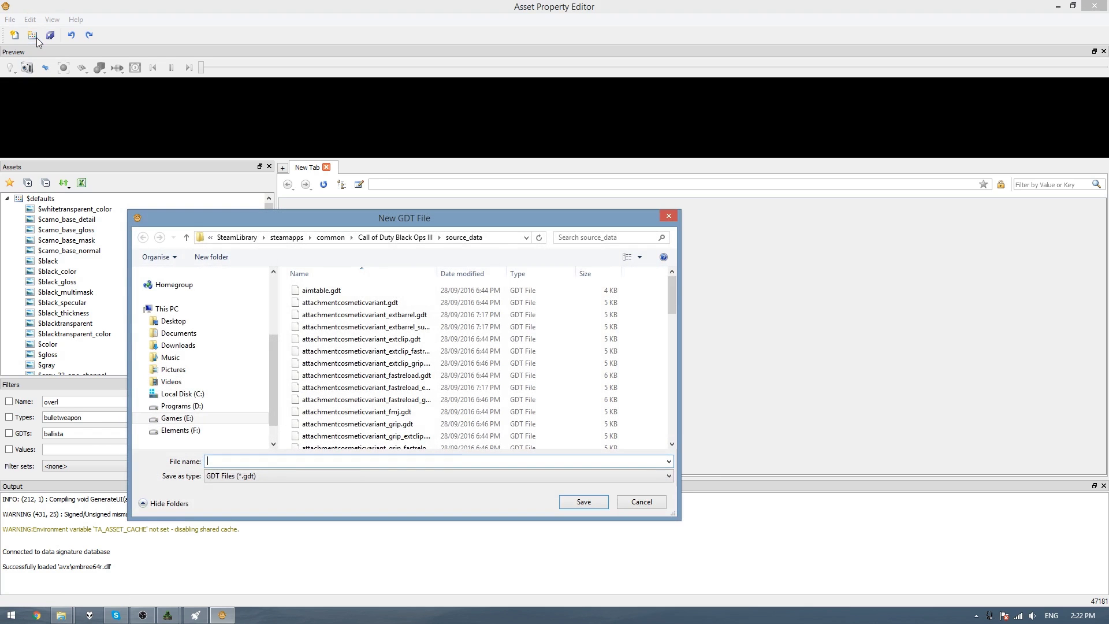
type("ballista")
key("Return")
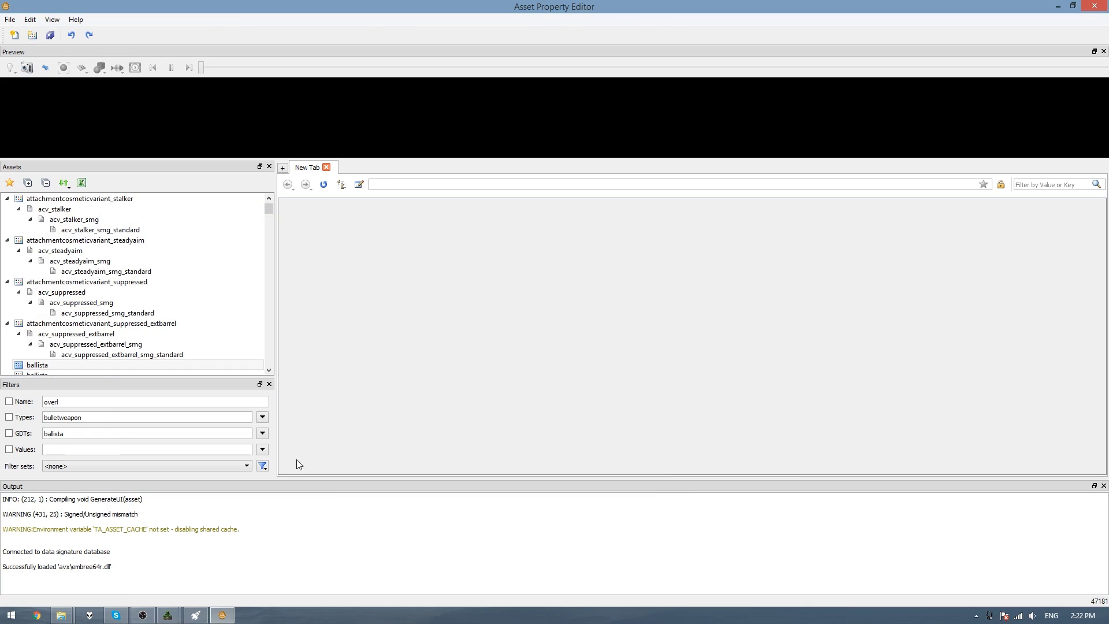
Add an xmodel asset named ballista_body to the new ballista GDT and set its type to animated
left_click(32, 366)
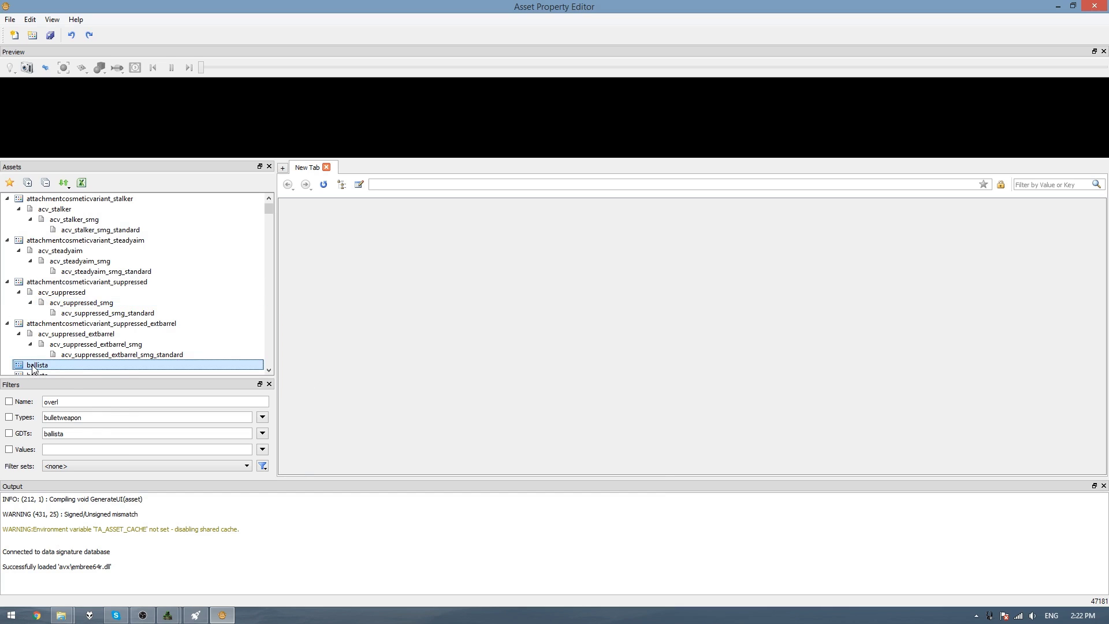
right_click(32, 365)
left_click(46, 373)
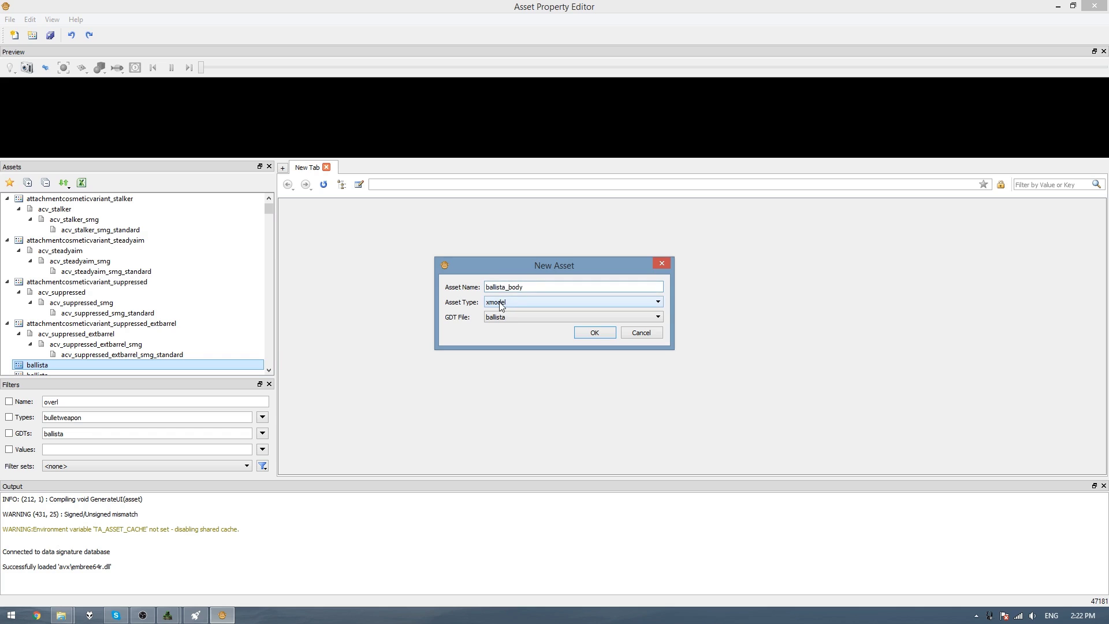
left_click(590, 331)
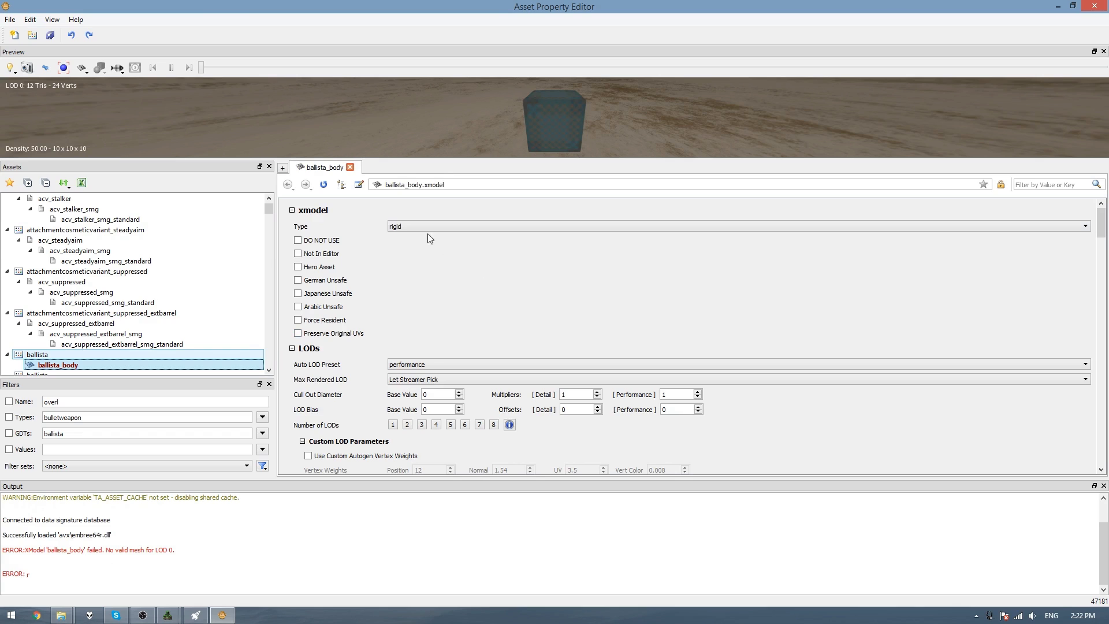
left_click(403, 230)
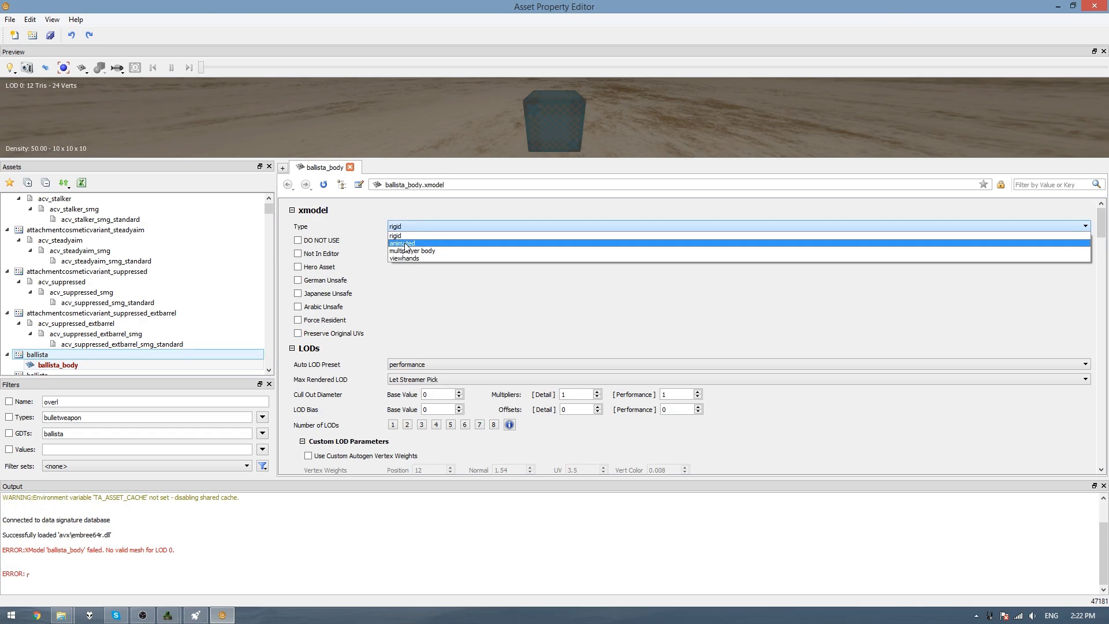
left_click(405, 244)
Assign ballista_body_view.XMODEL_BIN from model_export\t6\ballista as the LOD 0 file of ballista_body
scroll(488, 313, "down", 3)
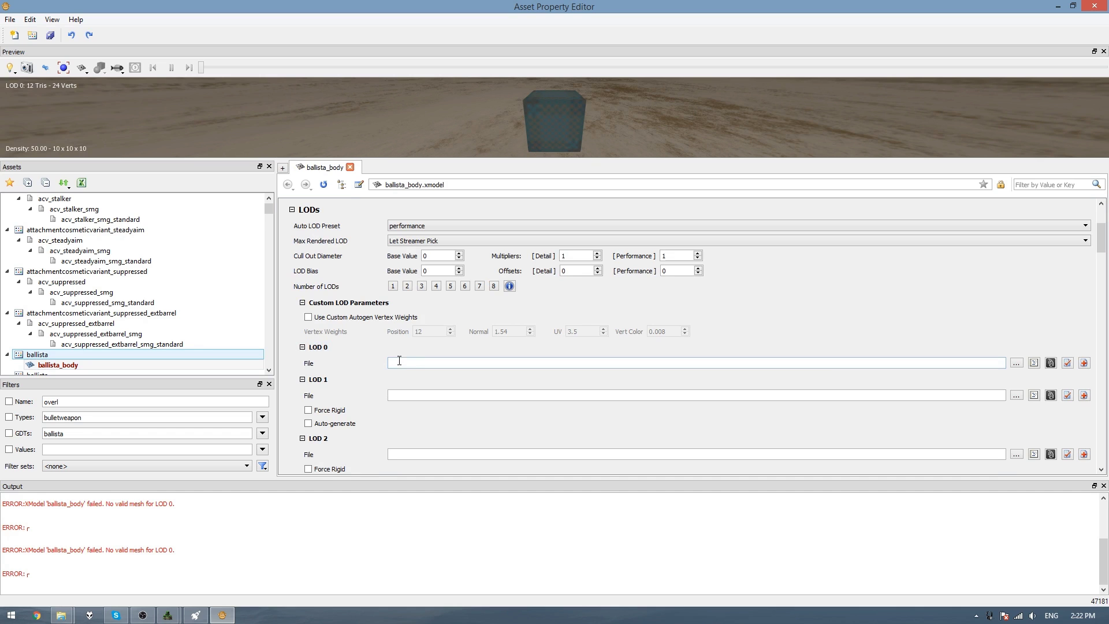
left_click(1018, 365)
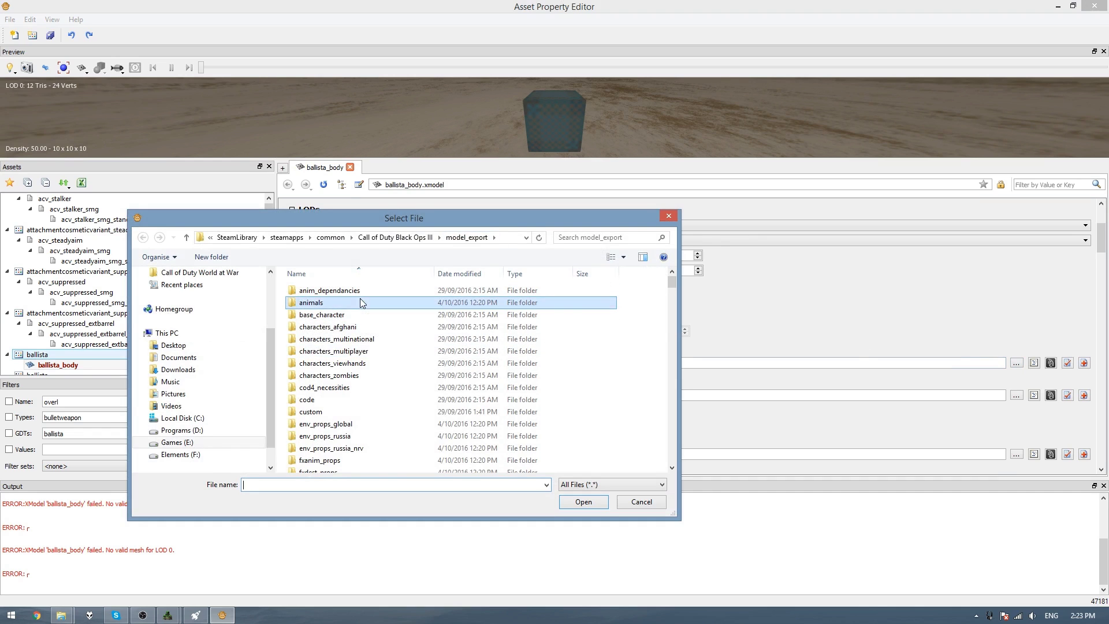
key("t")
double_click(319, 311)
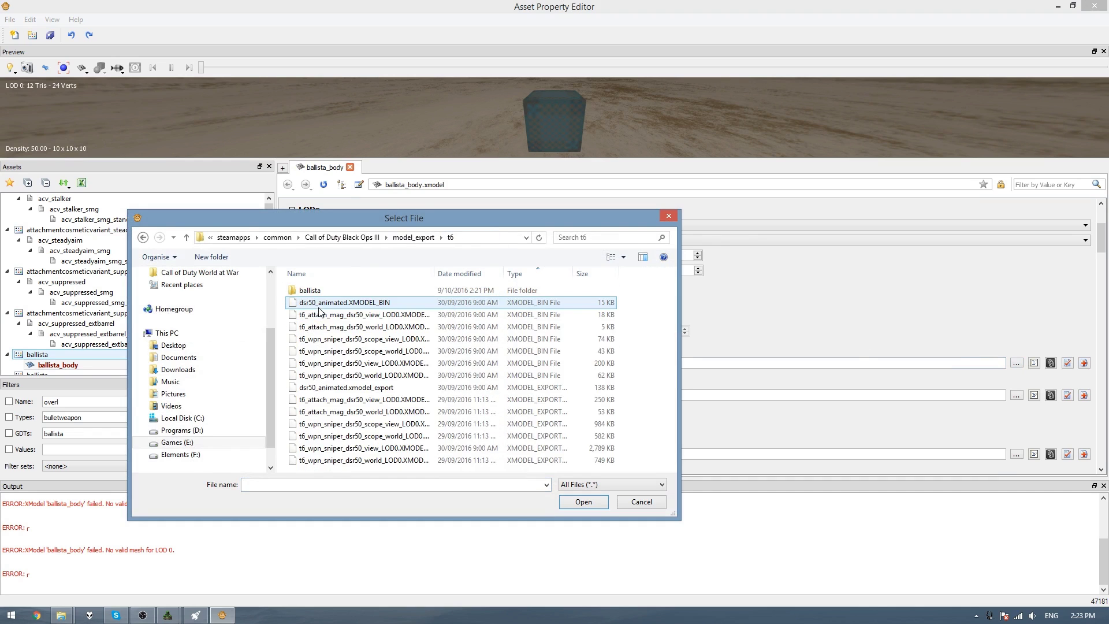
double_click(327, 291)
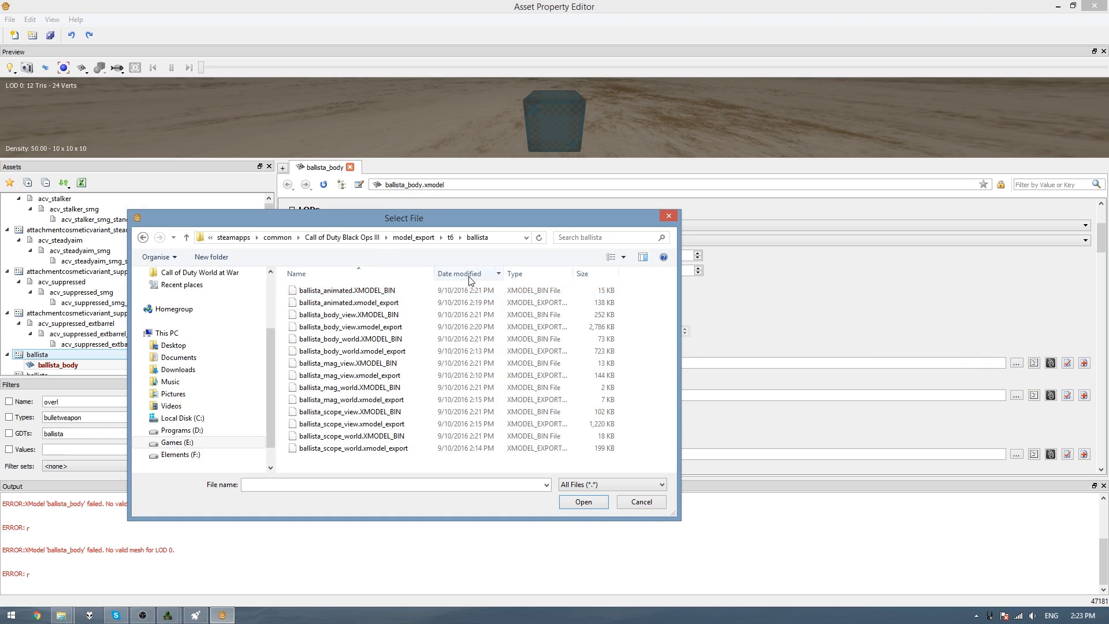
left_click(519, 275)
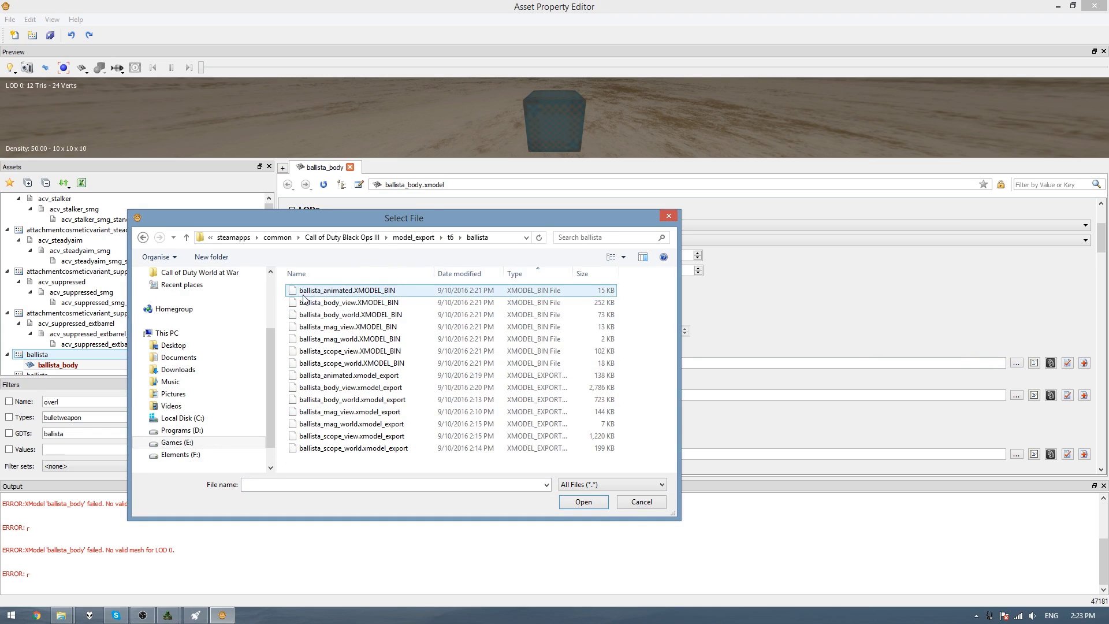
double_click(338, 305)
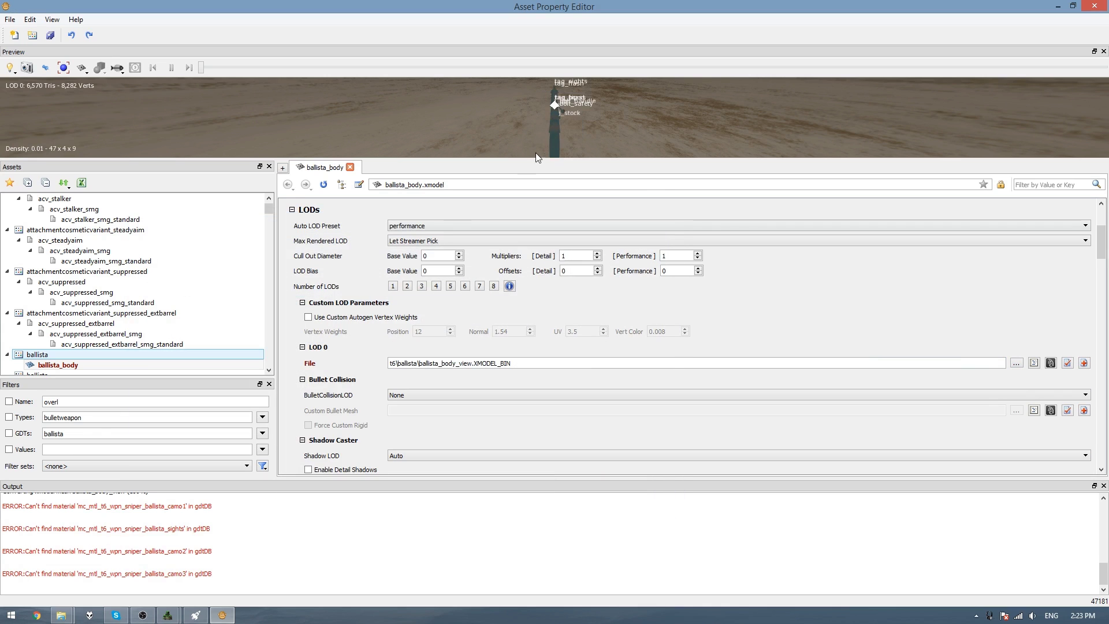
Inspect the ballista body model and its tags in the preview from the side and up close
left_click_drag(543, 138, 469, 125)
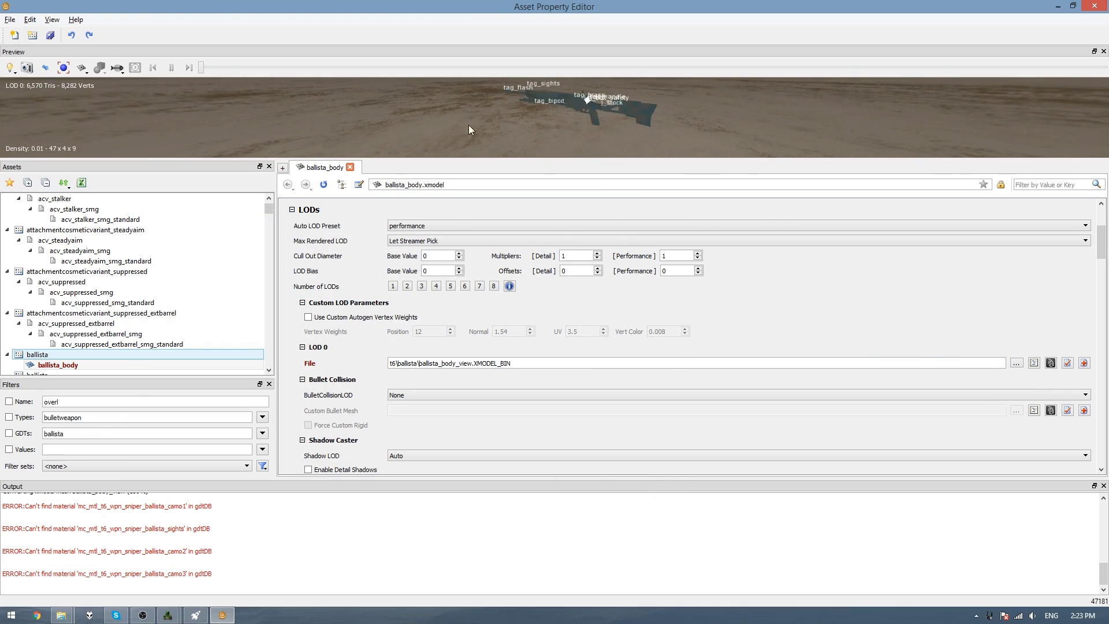
middle_click_drag(469, 125, 431, 136)
scroll(542, 118, "up", 5)
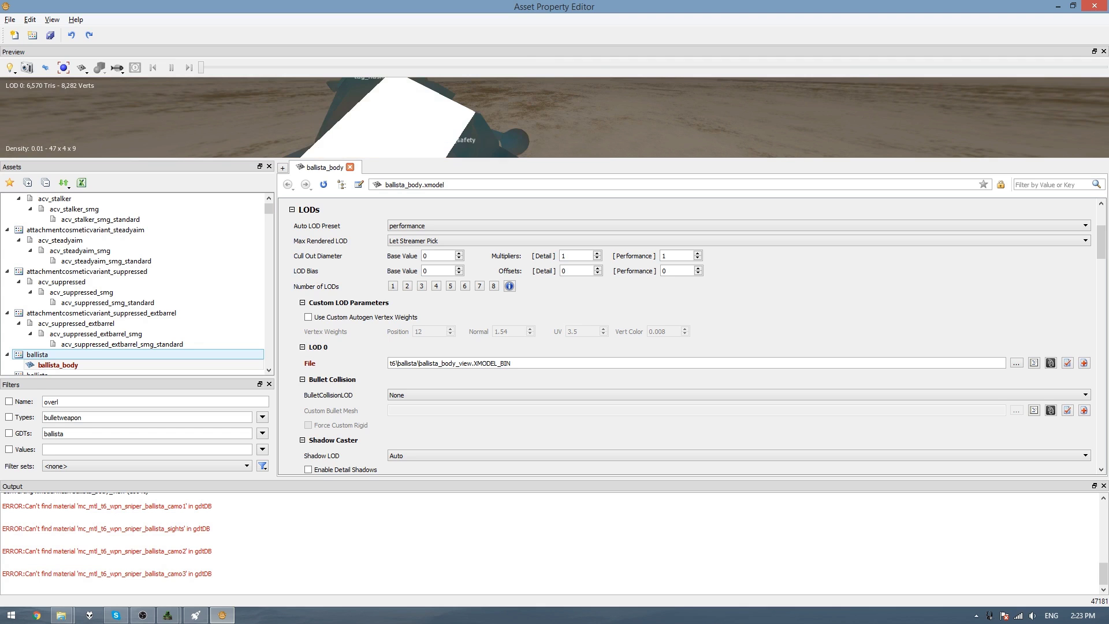
scroll(500, 119, "down", 2)
scroll(520, 113, "down", 3)
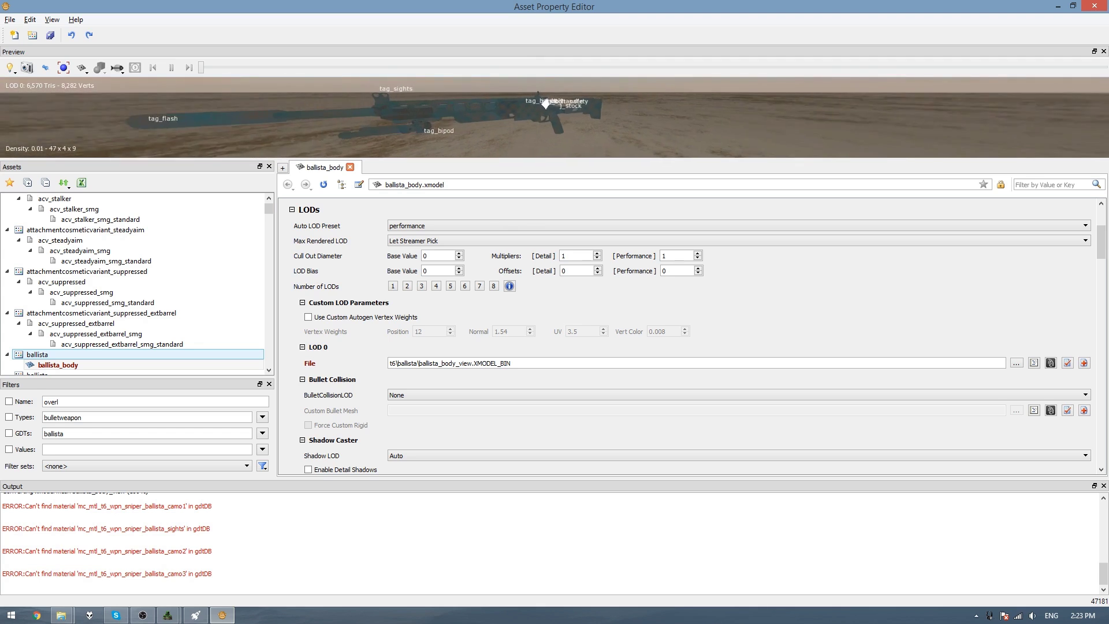
left_click_drag(546, 116, 463, 119)
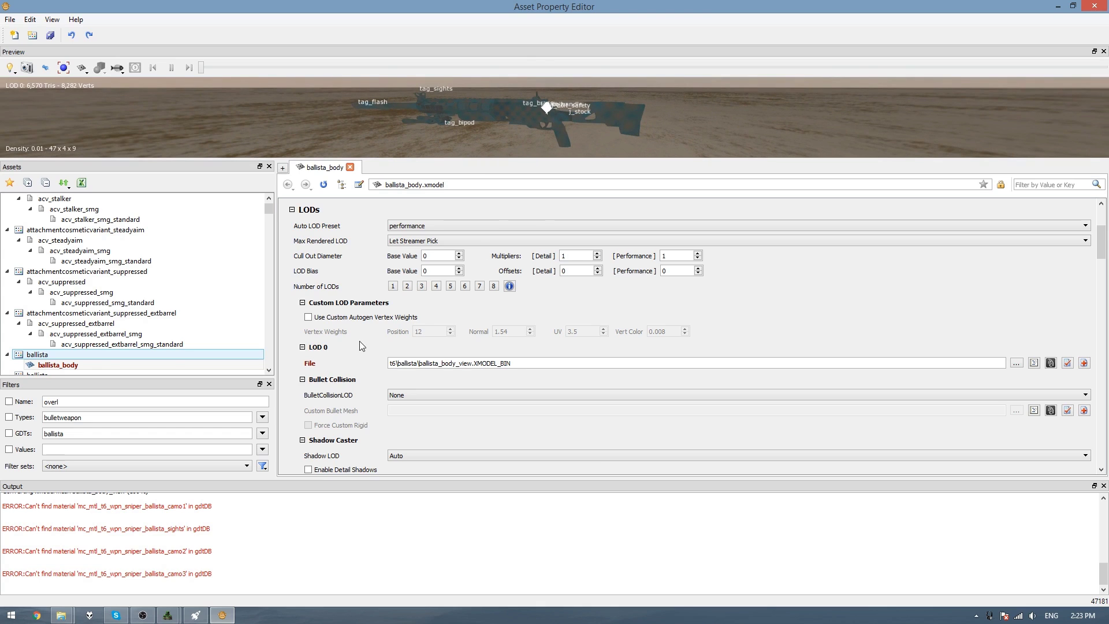
Save the ballista_body asset and filter the asset list to the ballista GDT
left_click(66, 365)
scroll(72, 370, "down", 1)
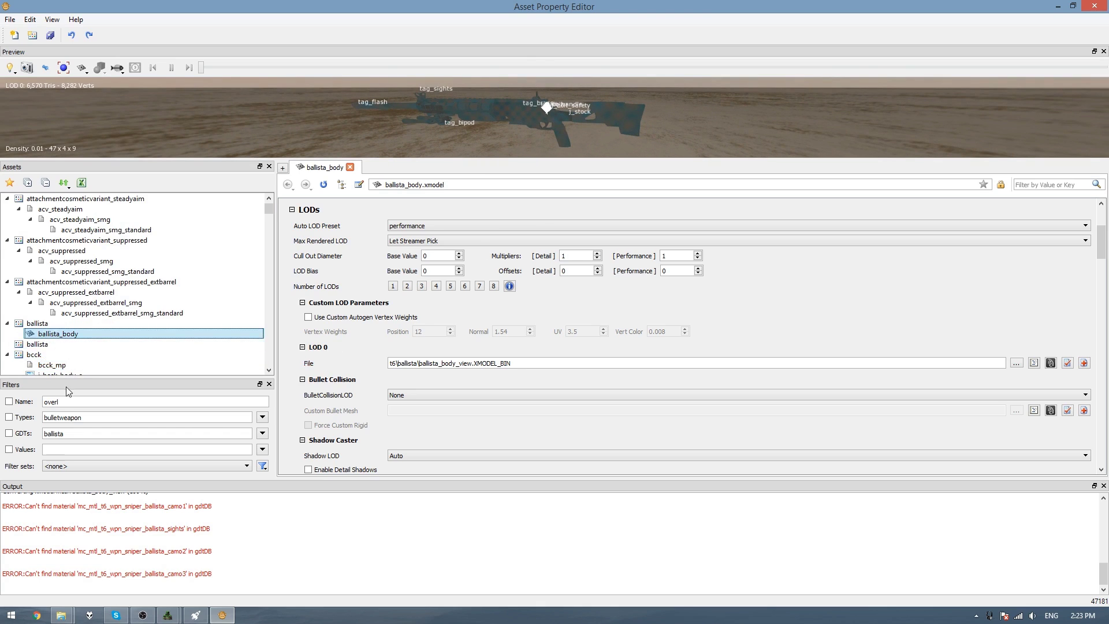
left_click(9, 433)
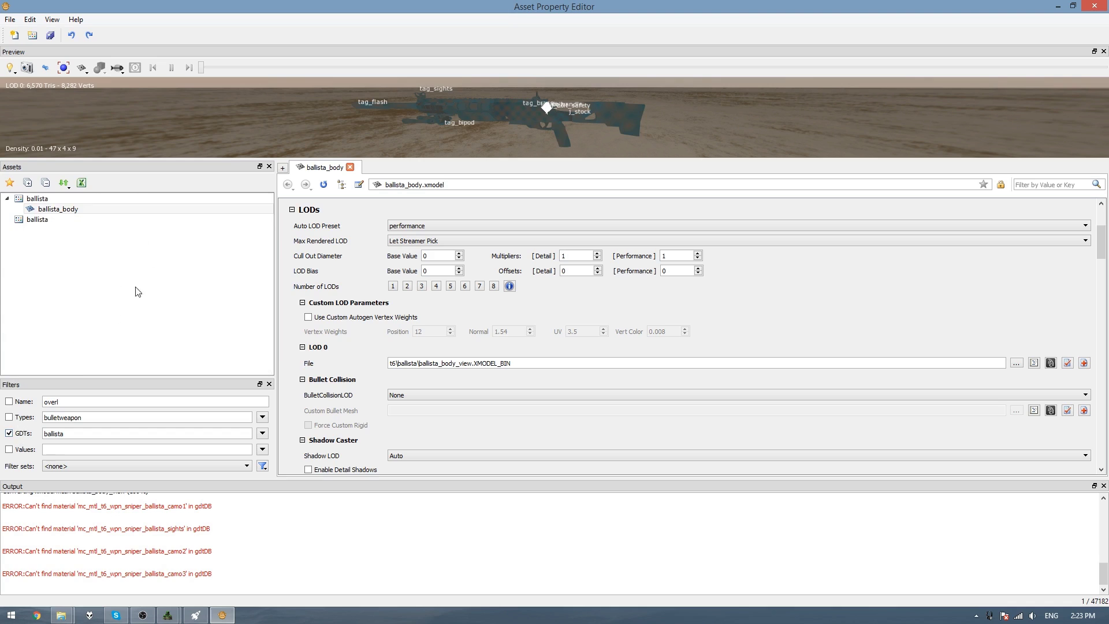
Duplicate the ballista_body asset as ballista_body_world
right_click(73, 211)
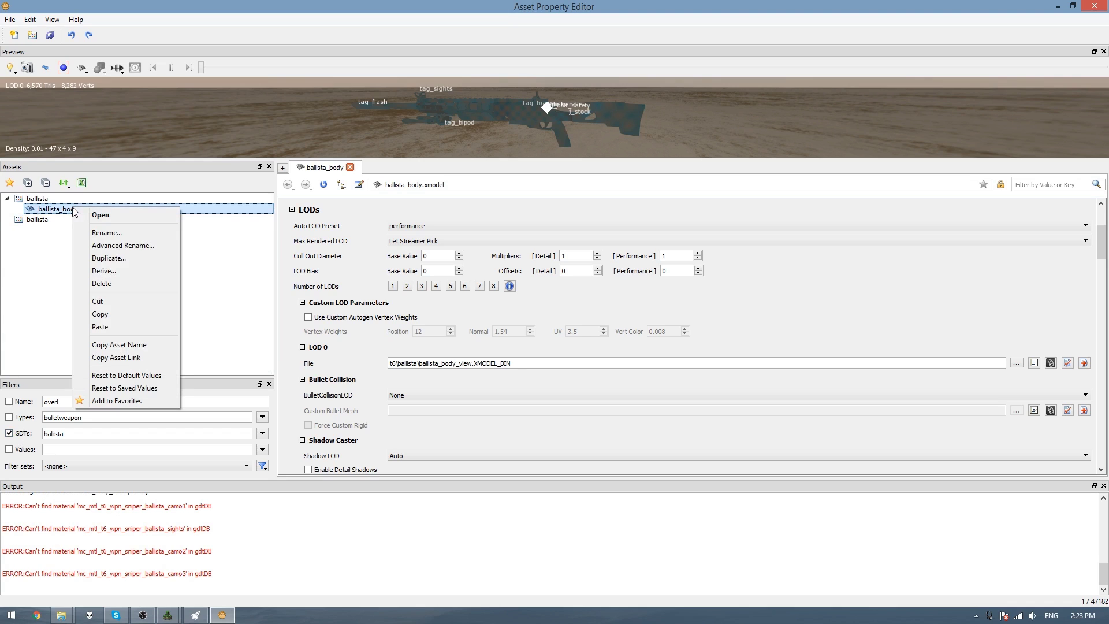
left_click(113, 258)
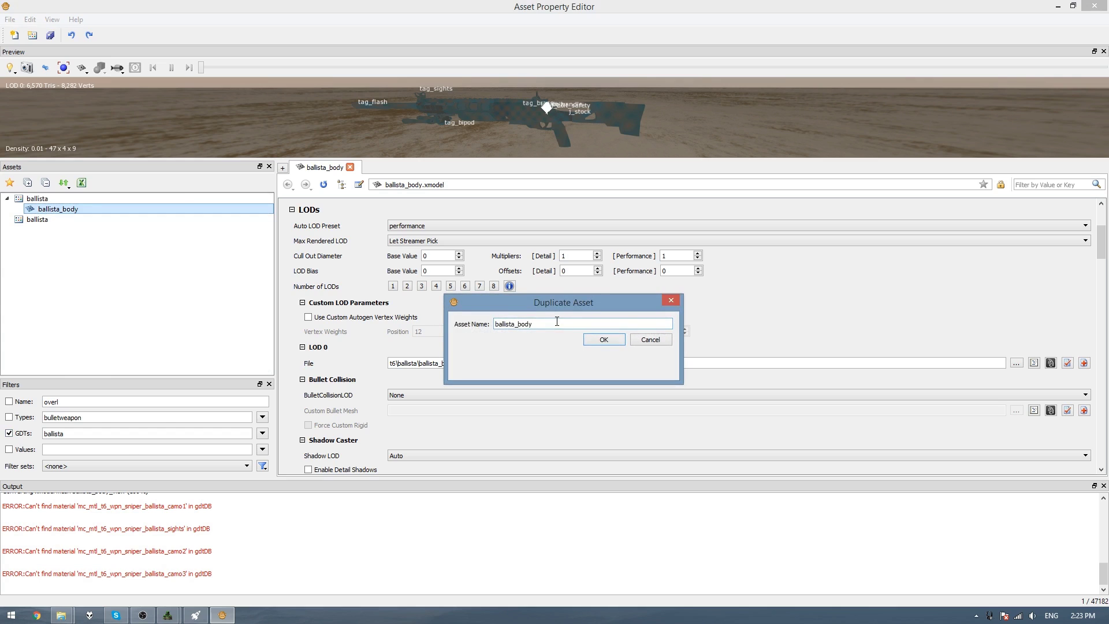
mouse_move(557, 322)
left_mouse_down()
mouse_move(518, 323)
mouse_move(535, 324)
left_mouse_up()
type("_world")
key("Return")
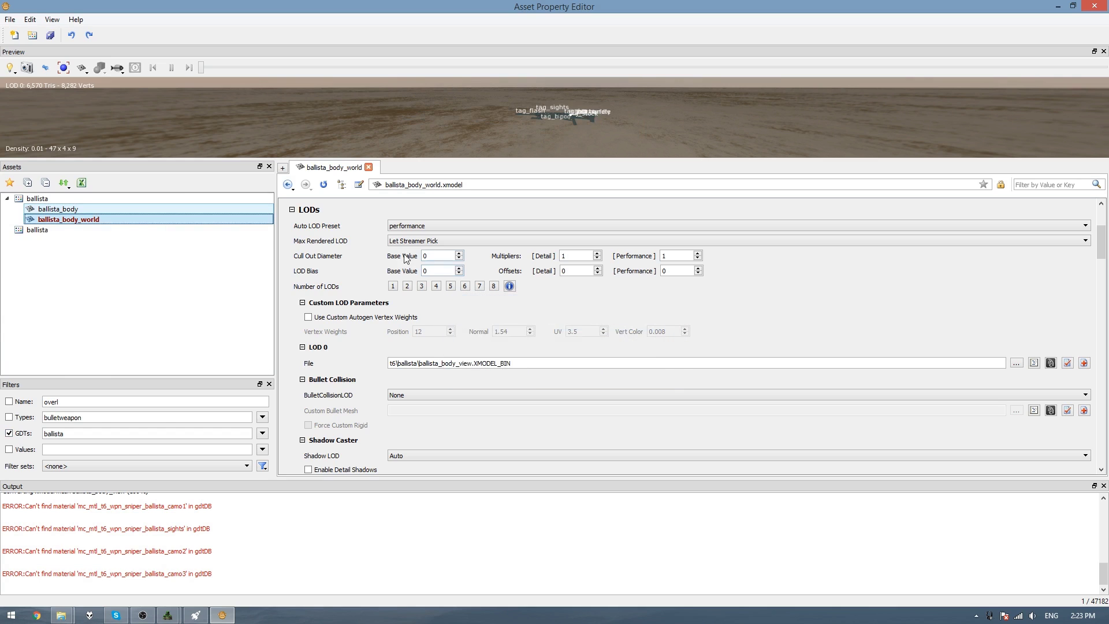
Rename the original ballista_body asset to ballista_body_view
right_click(82, 210)
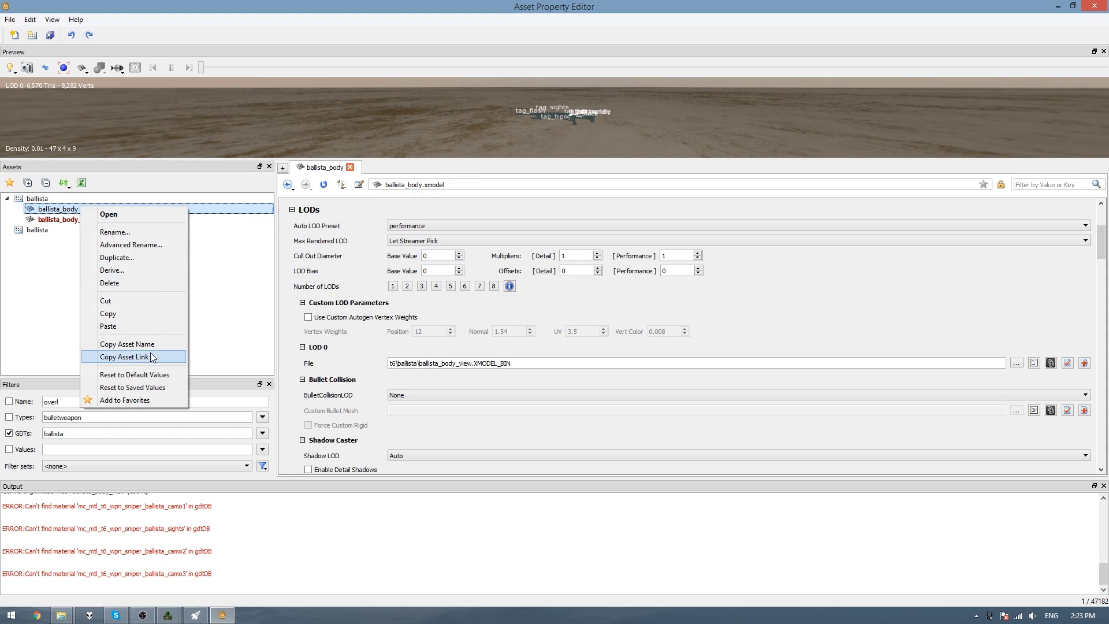
left_click(115, 232)
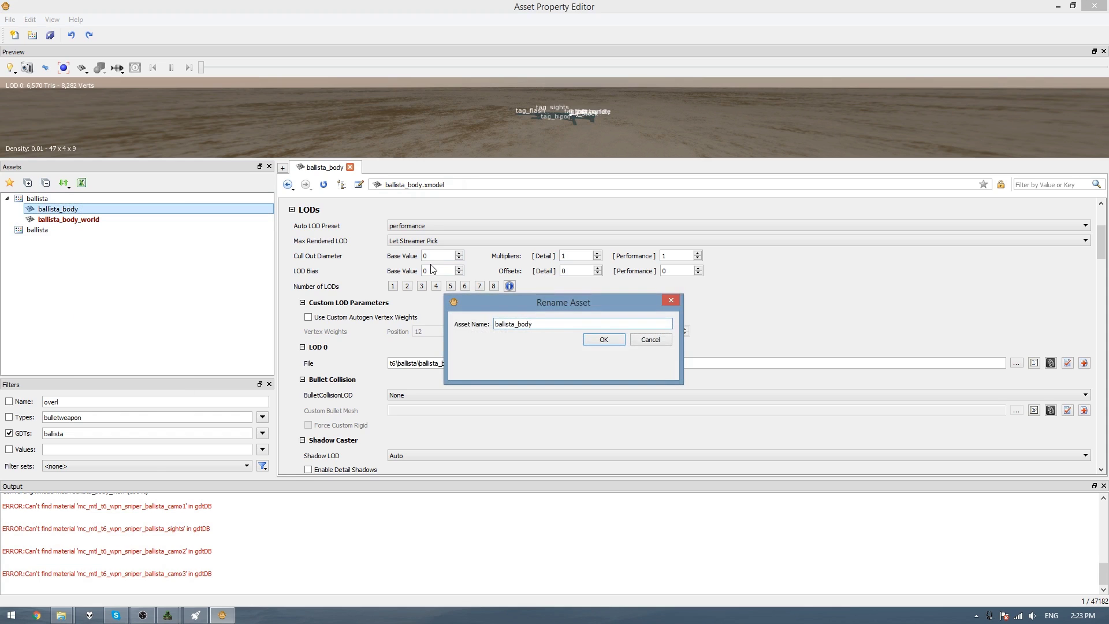
type("_view")
key("Return")
Set the LOD 0 file of ballista_body_world to t6\ballista\ballista_body_world.XMODEL_BIN
left_click(85, 220)
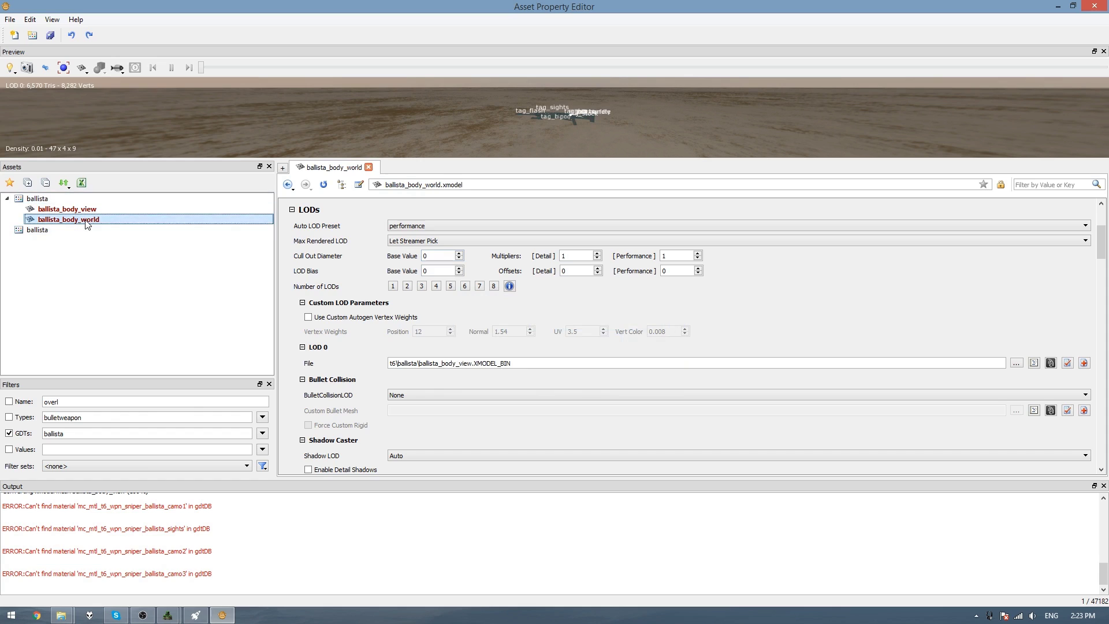
left_click(1016, 363)
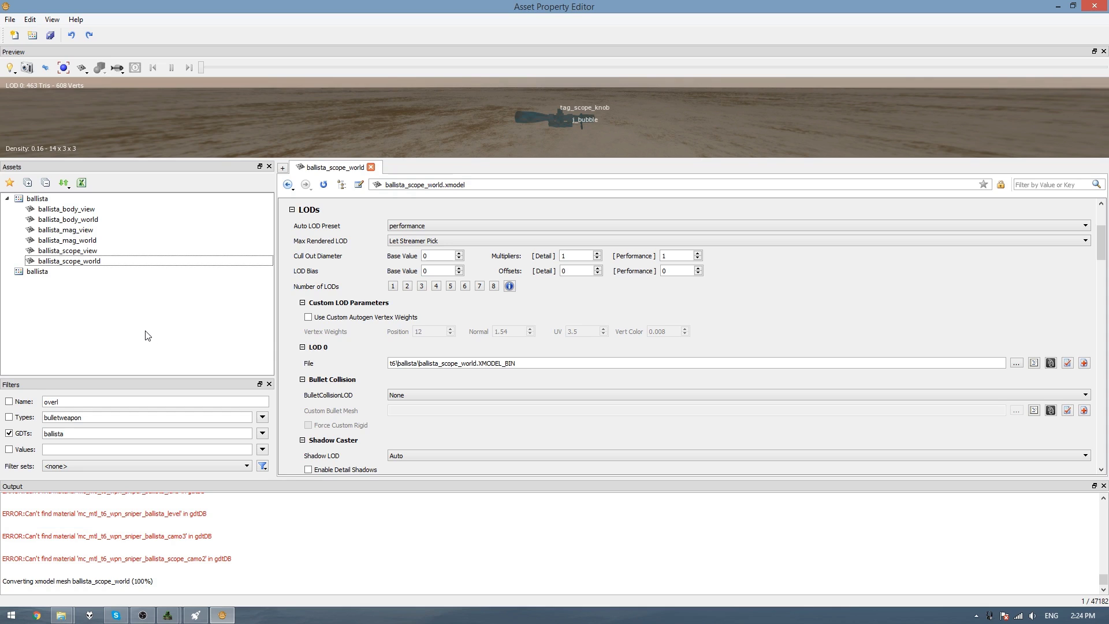
Open the ballista_body_world asset and undock the model preview into a floating window over the properties
left_click(87, 222)
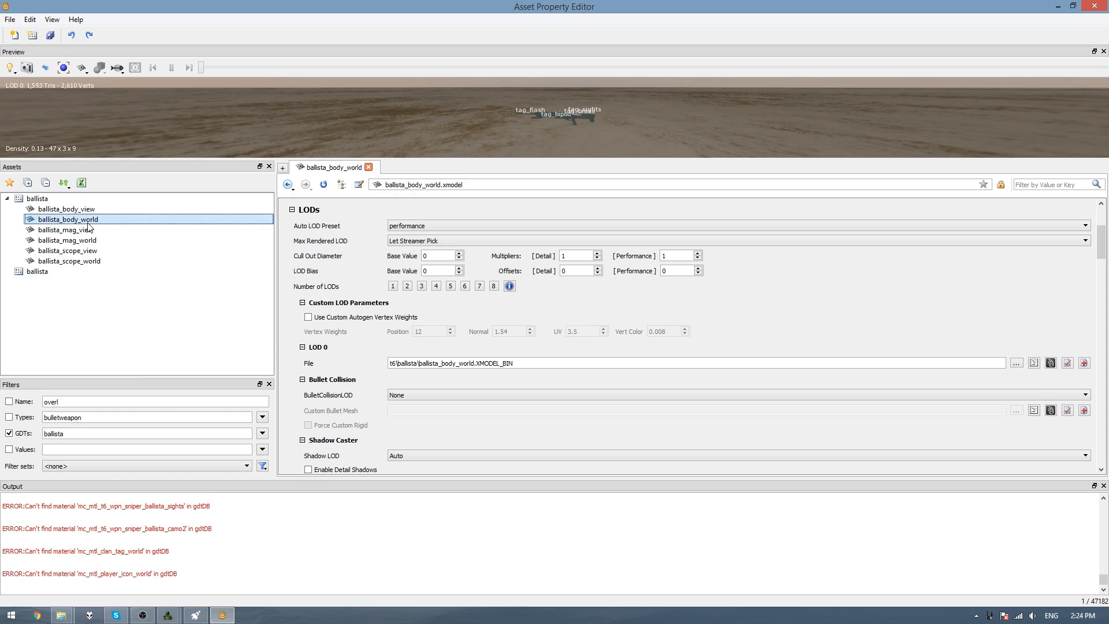
left_click_drag(261, 54, 751, 213)
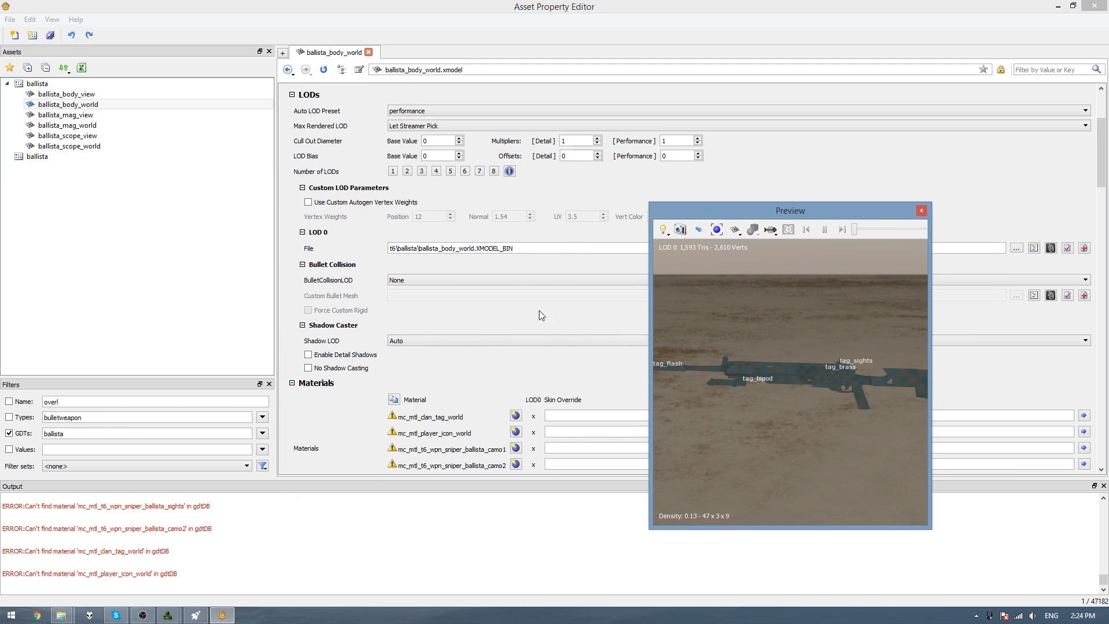
left_click(296, 321)
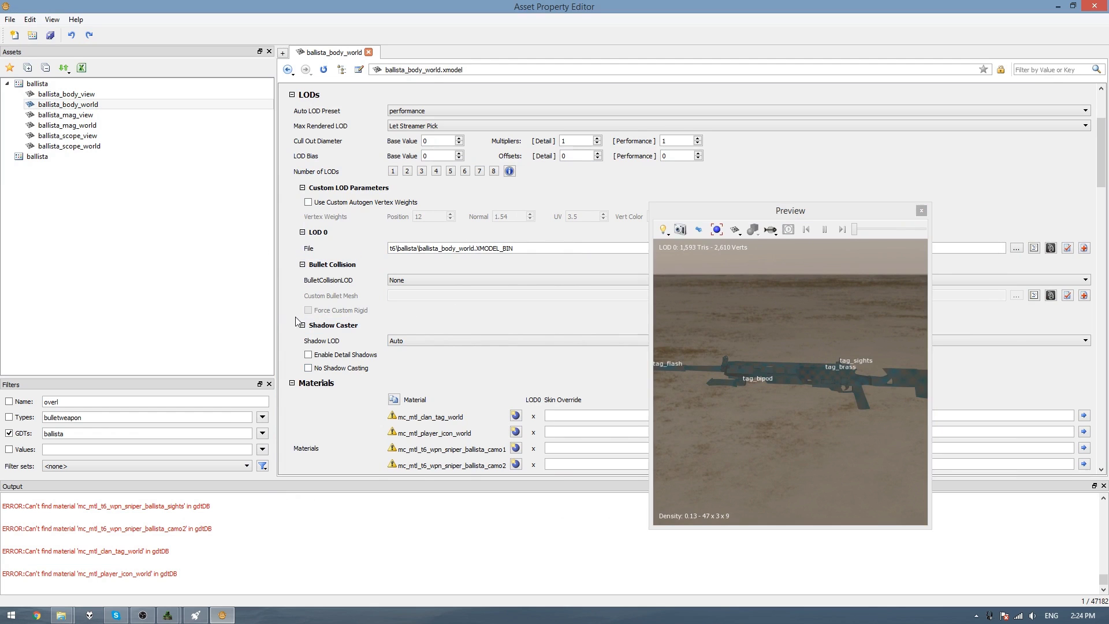
Assign ballista_scope_world as Submodel #1 of ballista_body_world, with tag_weapon as its parent tag
scroll(297, 321, "down", 20)
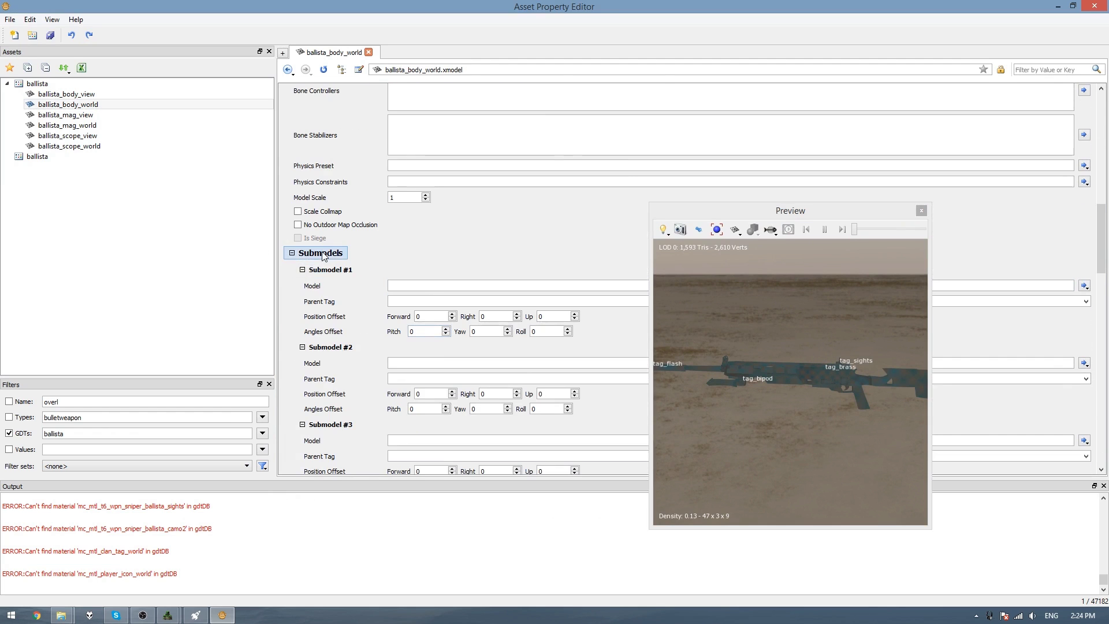
left_click(426, 283)
type("scope")
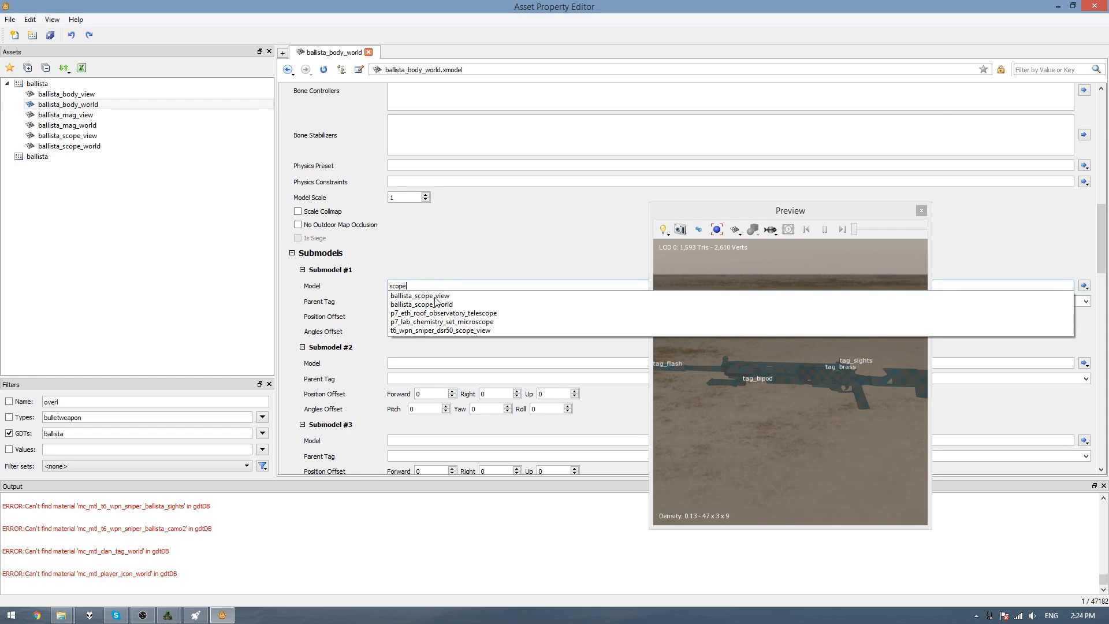
left_click(428, 304)
left_click(407, 300)
type("tag_wea")
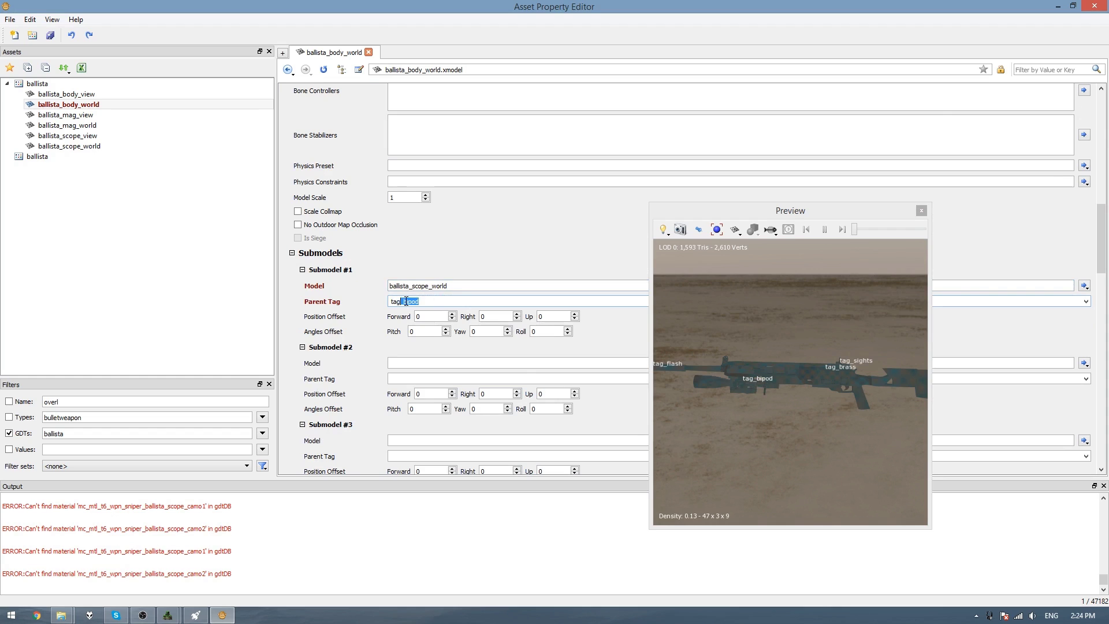
type("pon")
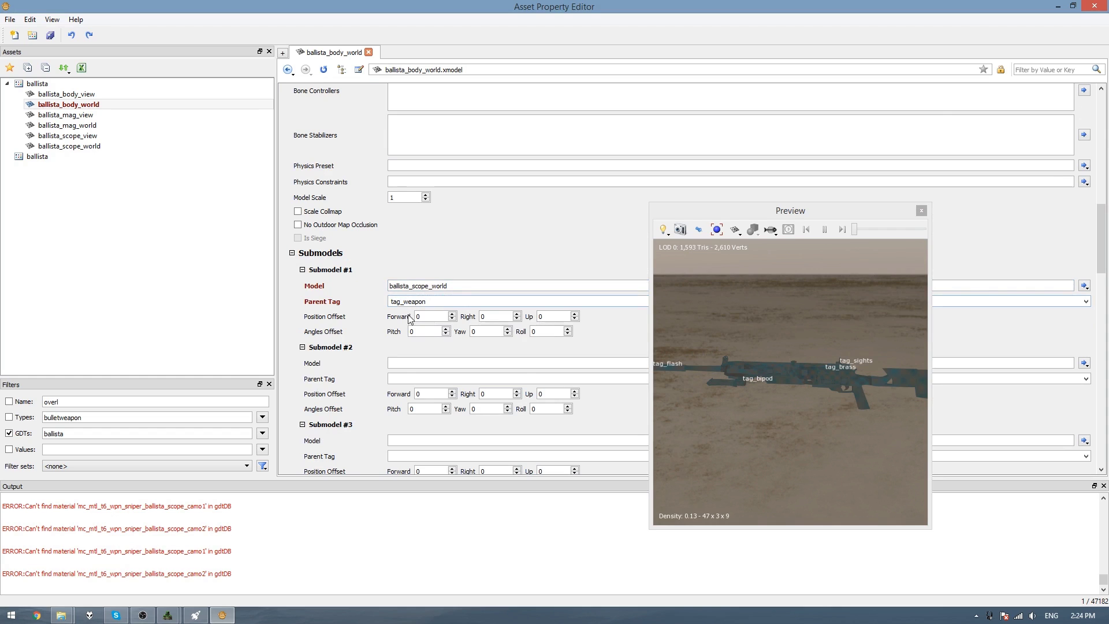
Assign ballista_mag_world as Submodel #2 with tag_weapon as its parent tag
type("mag")
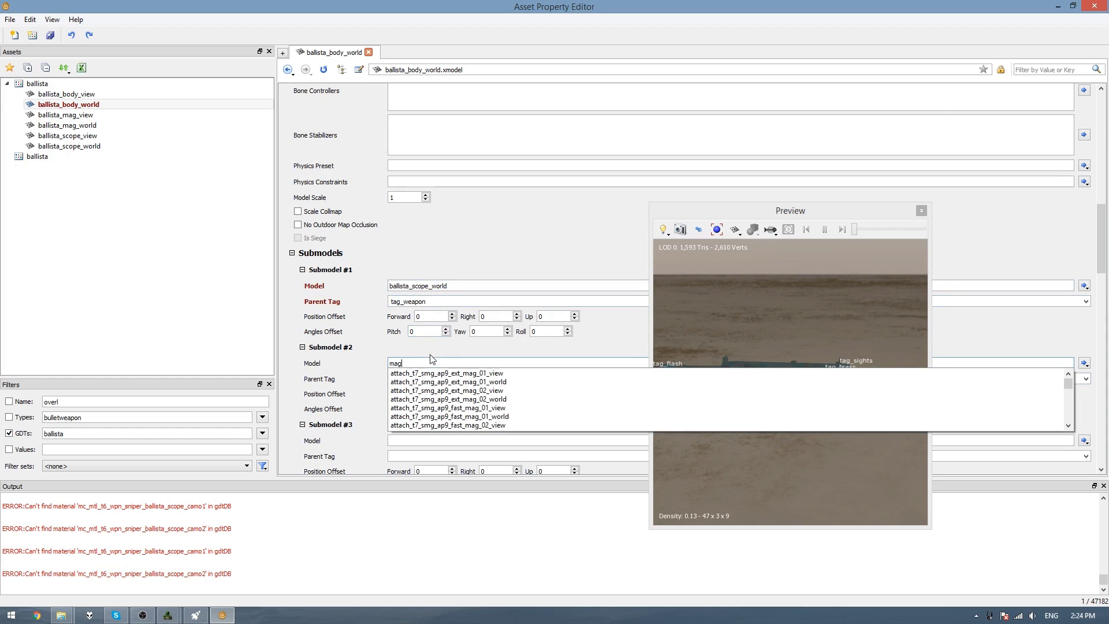
type("_world")
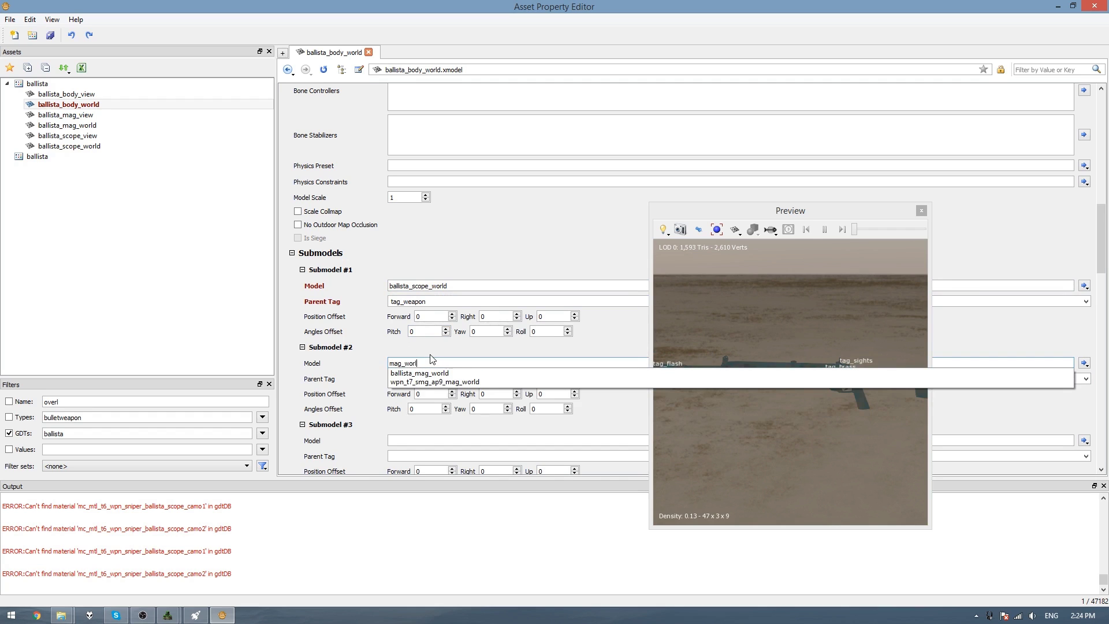
key("Down")
key("Return")
left_click(441, 379)
type("tag_wea")
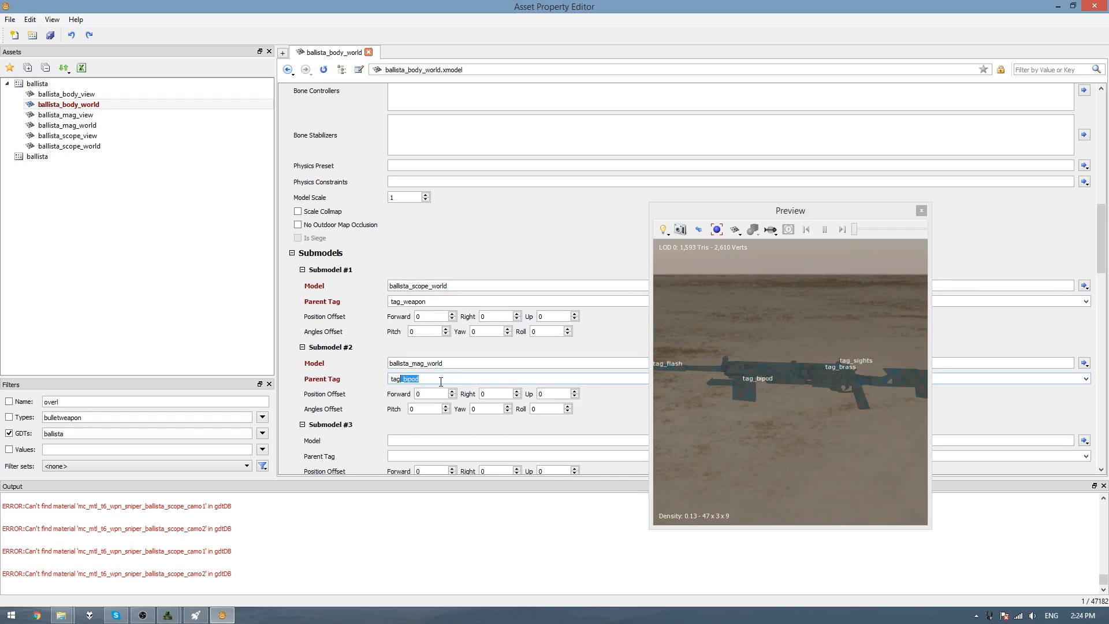
type("pon")
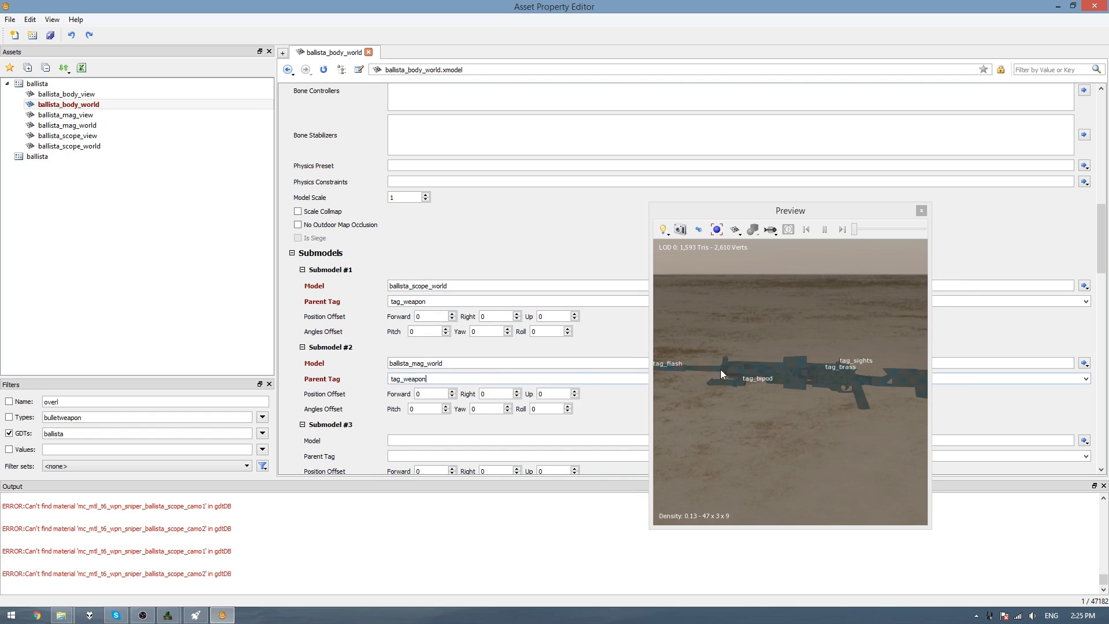
Set the Up position offset of the scope in Submodel #1 to 3
left_click_drag(828, 373, 795, 401)
right_click_drag(795, 401, 762, 396)
mouse_move(795, 396)
left_mouse_down()
mouse_move(795, 416)
mouse_move(812, 388)
left_mouse_up()
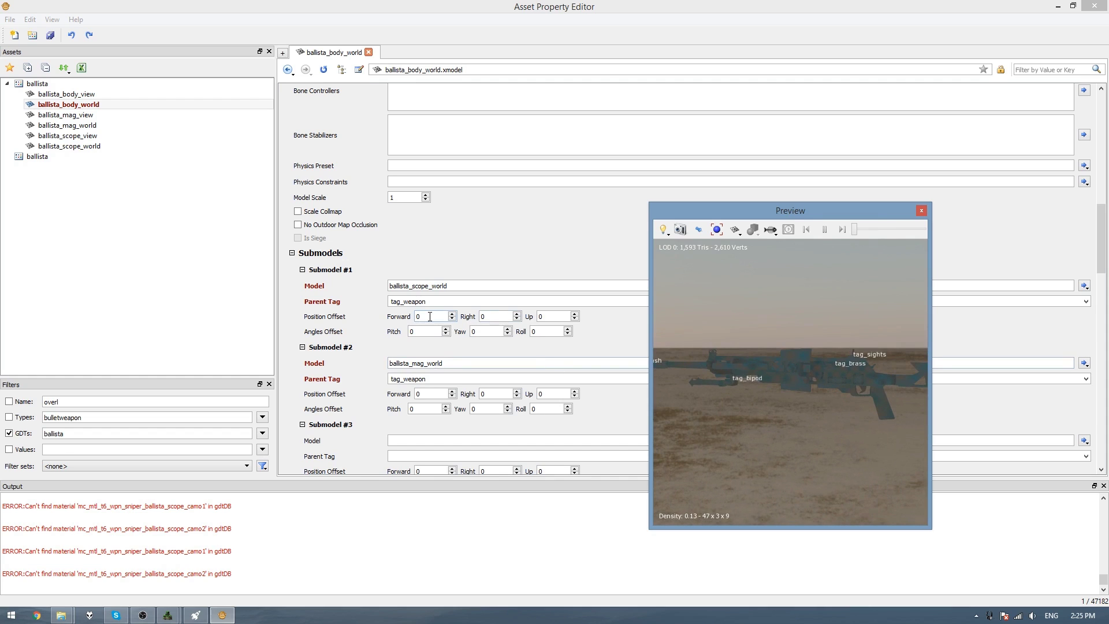
left_click(563, 317)
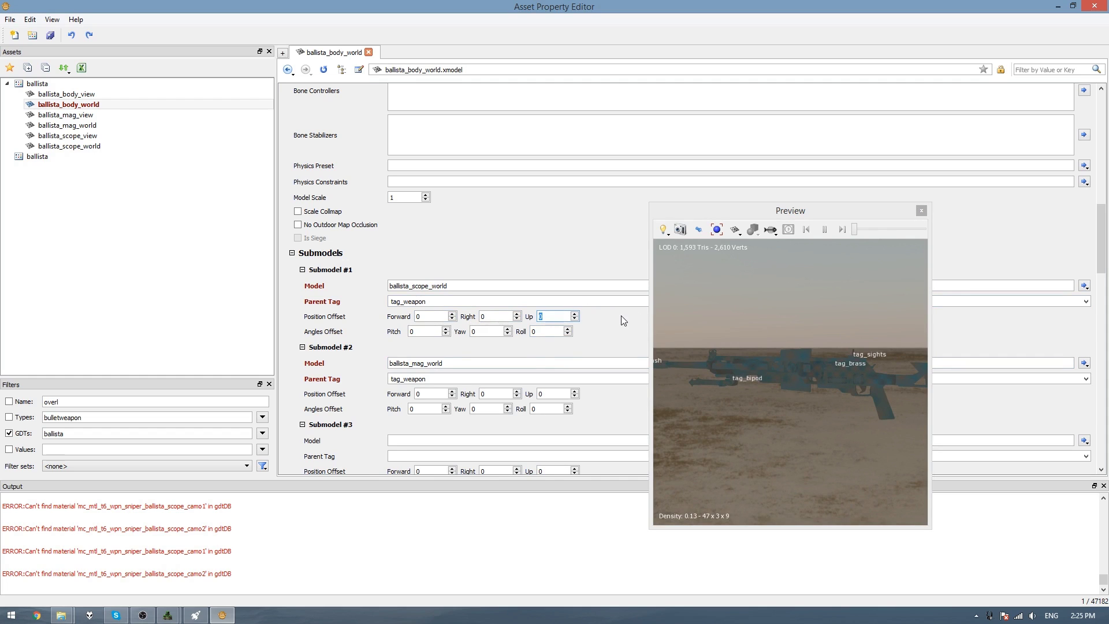
type("3")
key("Return")
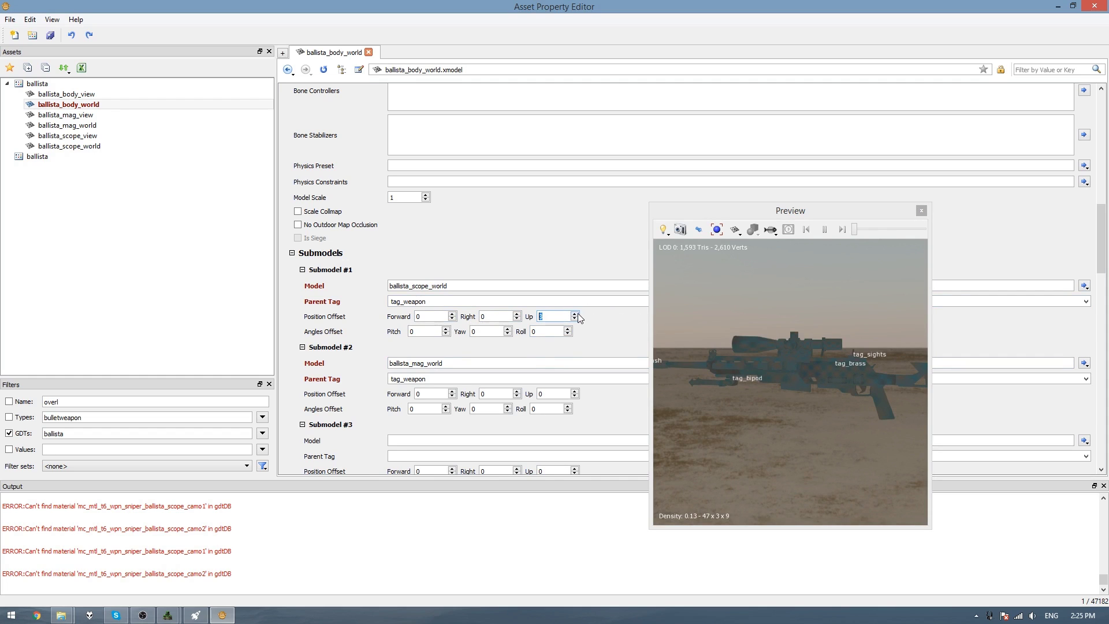
Try Forward position offsets for the scope in Submodel #1, ending with -3
left_click(452, 320)
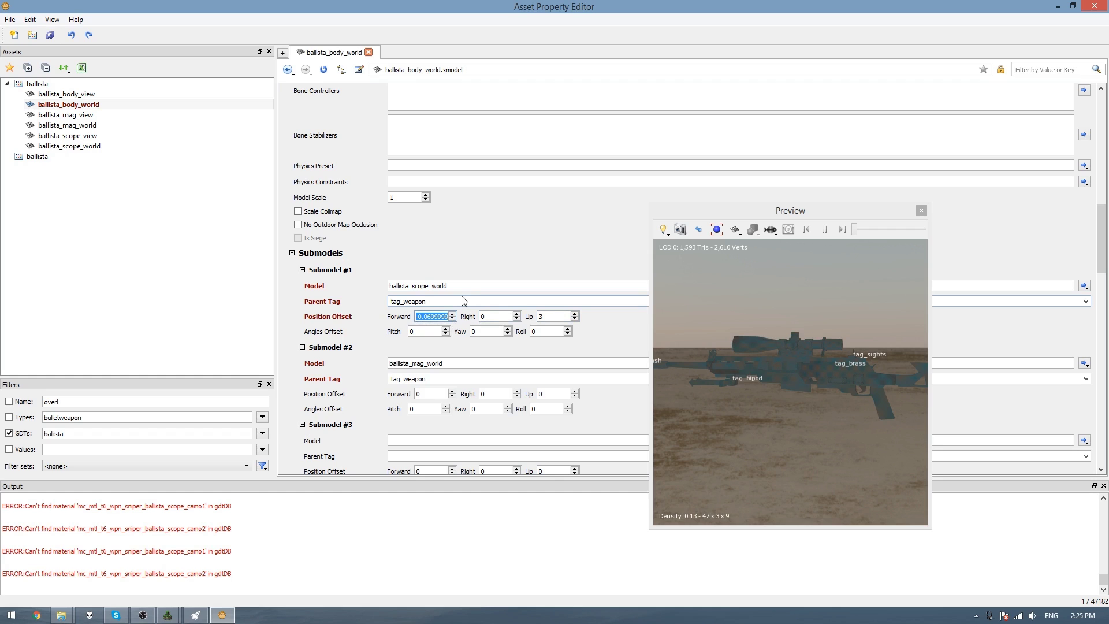
type("2")
type("-")
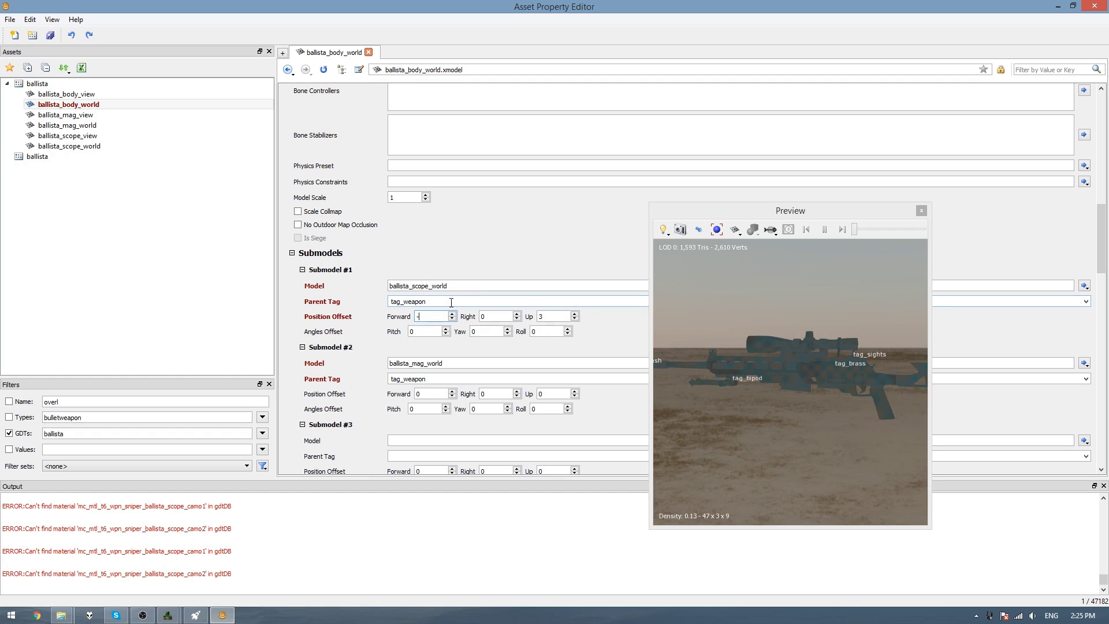
type("3")
key("Return")
Adjust the scope's position offset in Submodel #1 to 2.8 Up and -4 Forward
mouse_move(837, 446)
left_mouse_down()
mouse_move(780, 448)
mouse_move(823, 441)
left_mouse_up()
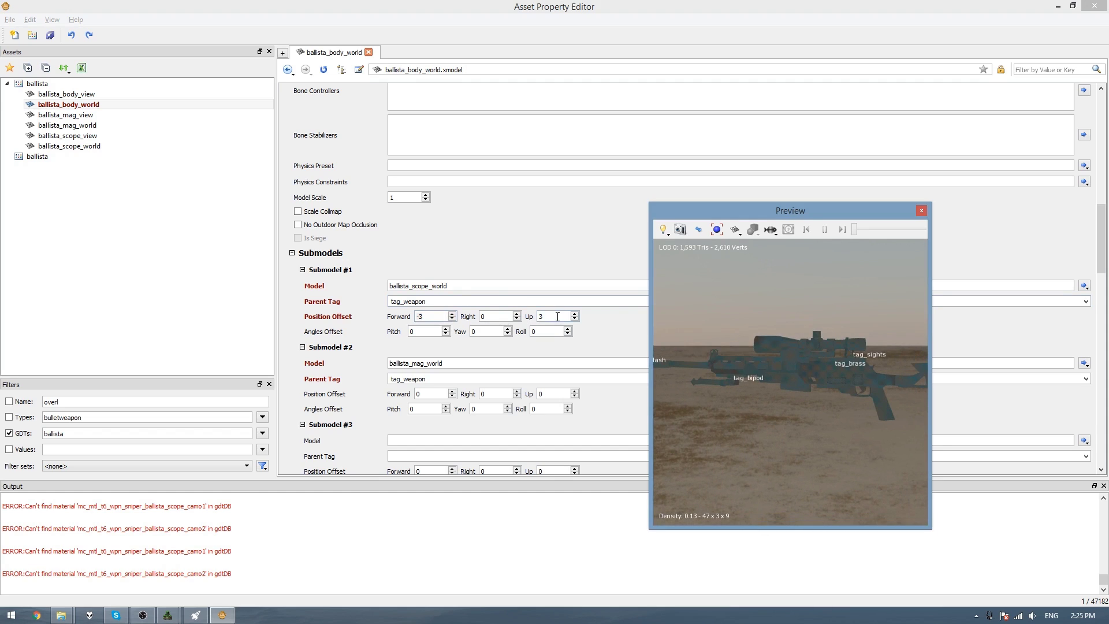
left_click_drag(557, 316, 471, 331)
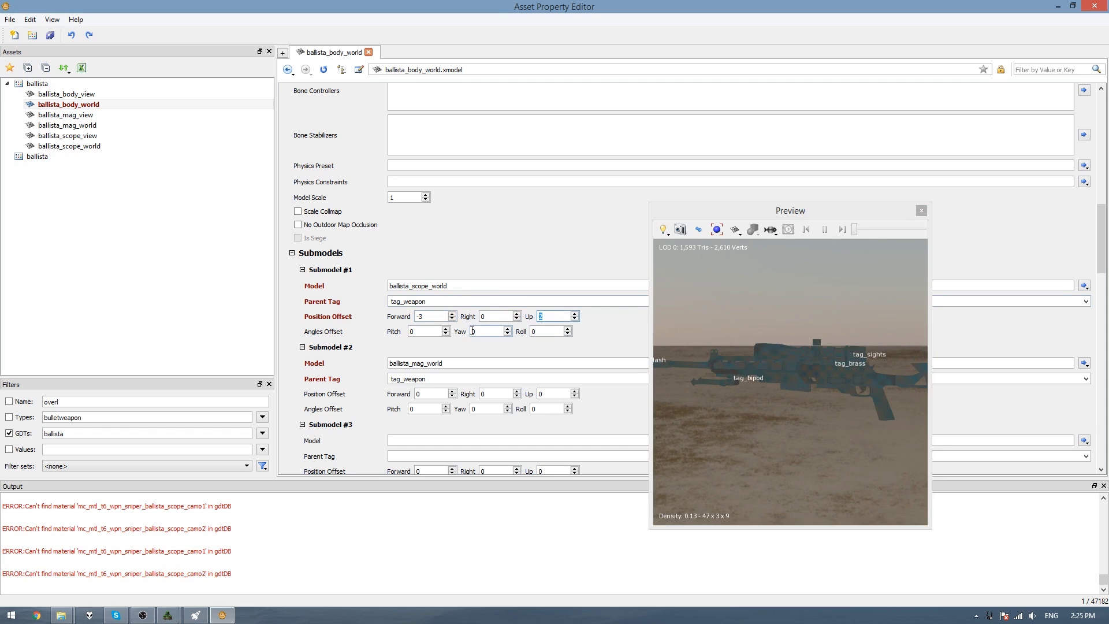
key("Return")
type("2.8")
key("Return")
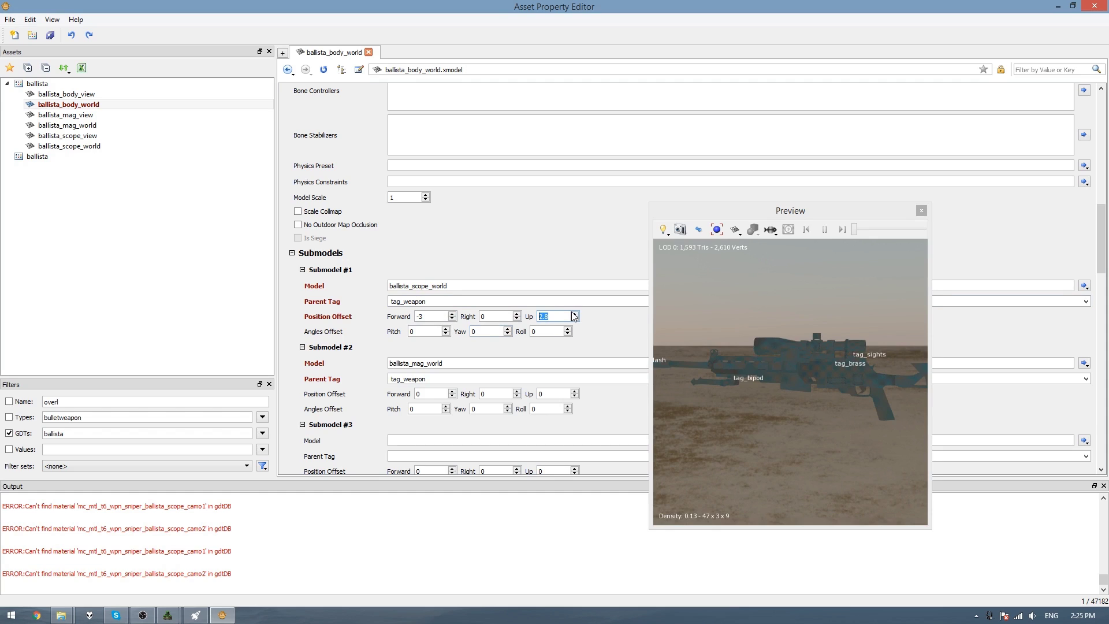
left_click(436, 316)
type("4")
key("Return")
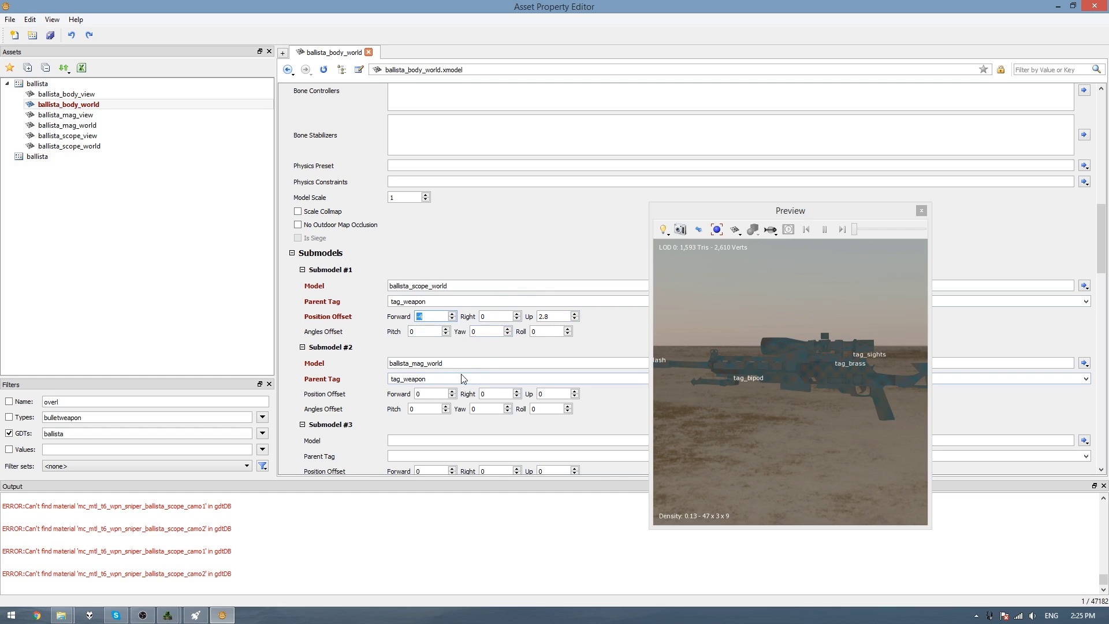
Lower the magazine in Submodel #2 by setting its Up position offset to -3
left_click_drag(820, 384, 762, 386)
double_click(543, 394)
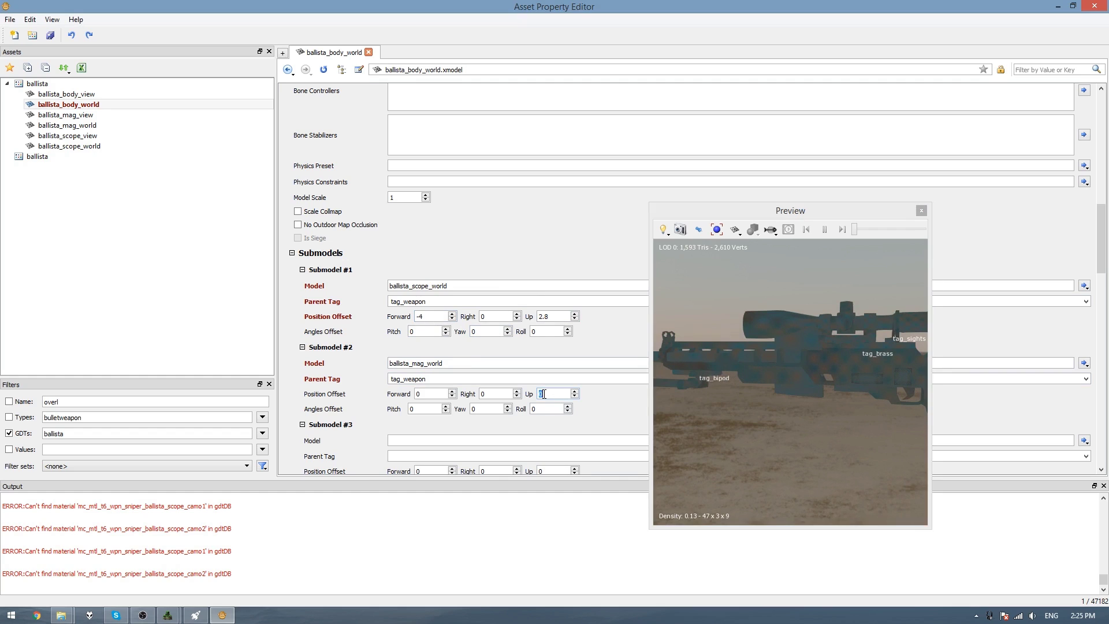
type("-2")
key("Return")
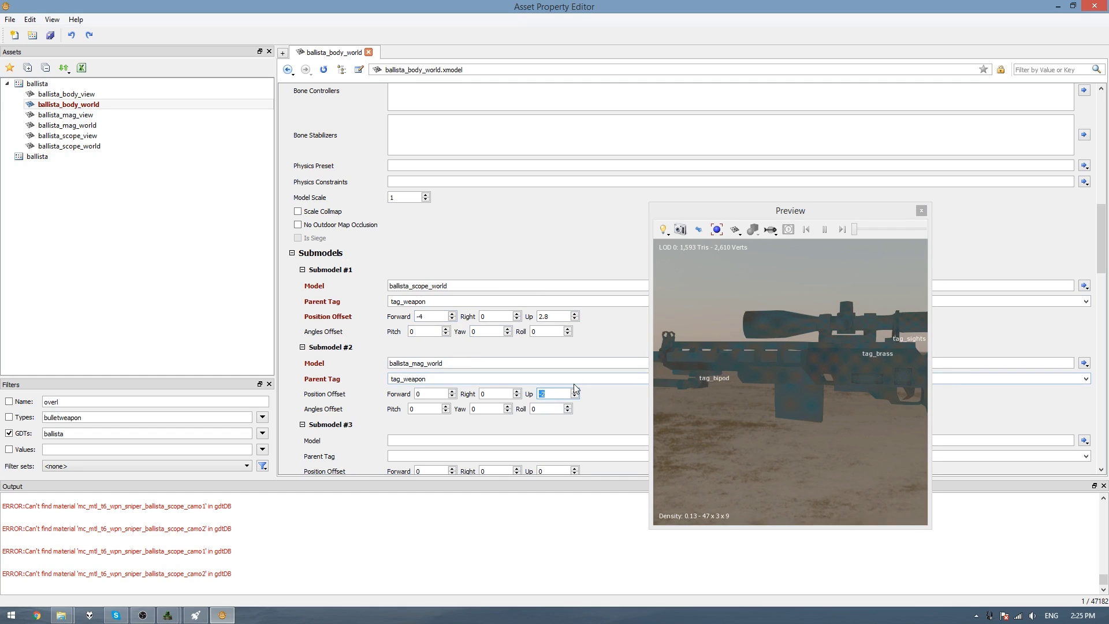
key("Down")
Set the magazine's Forward position offset in Submodel #2 to -5 and check the assembled rifle in the preview
double_click(437, 397)
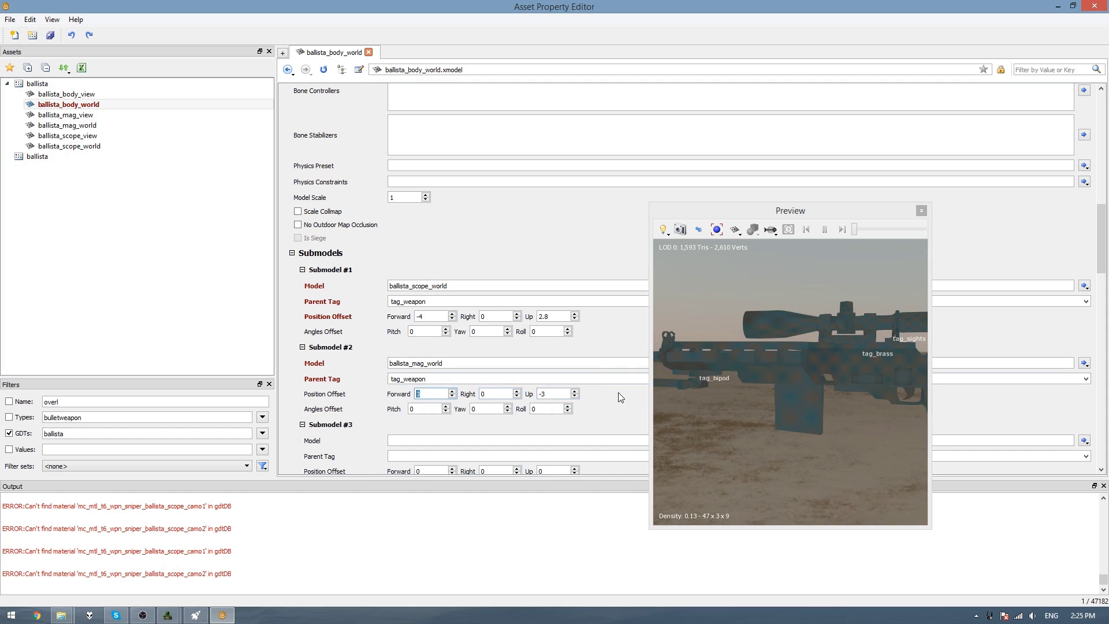
type("-5")
key("Return")
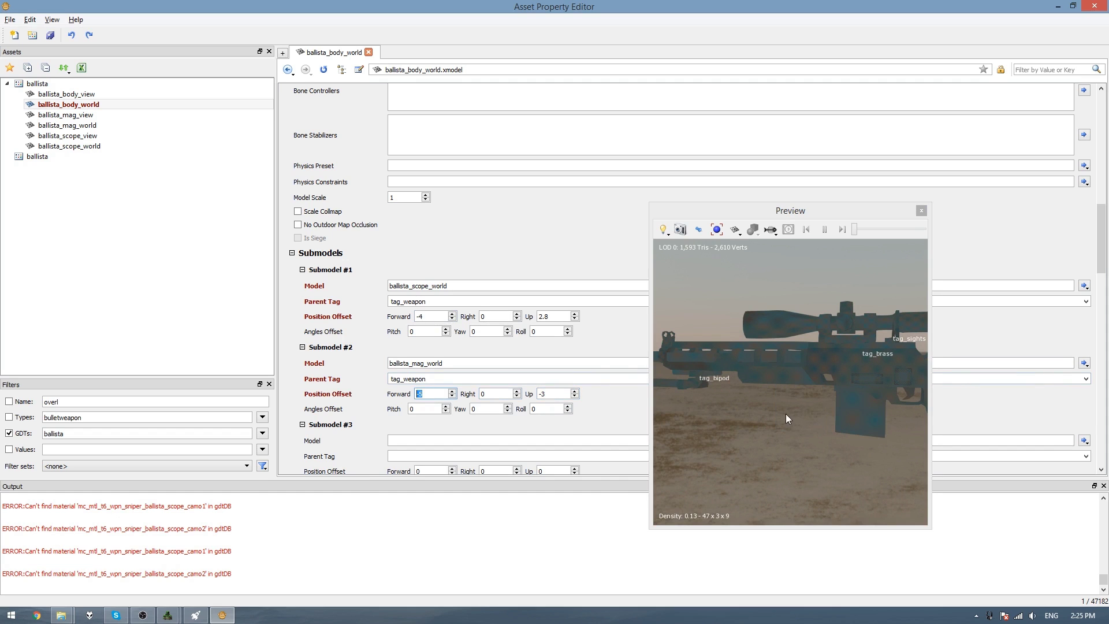
right_click_drag(859, 428, 832, 413)
middle_click_drag(919, 444, 859, 425)
right_click_drag(858, 424, 809, 424)
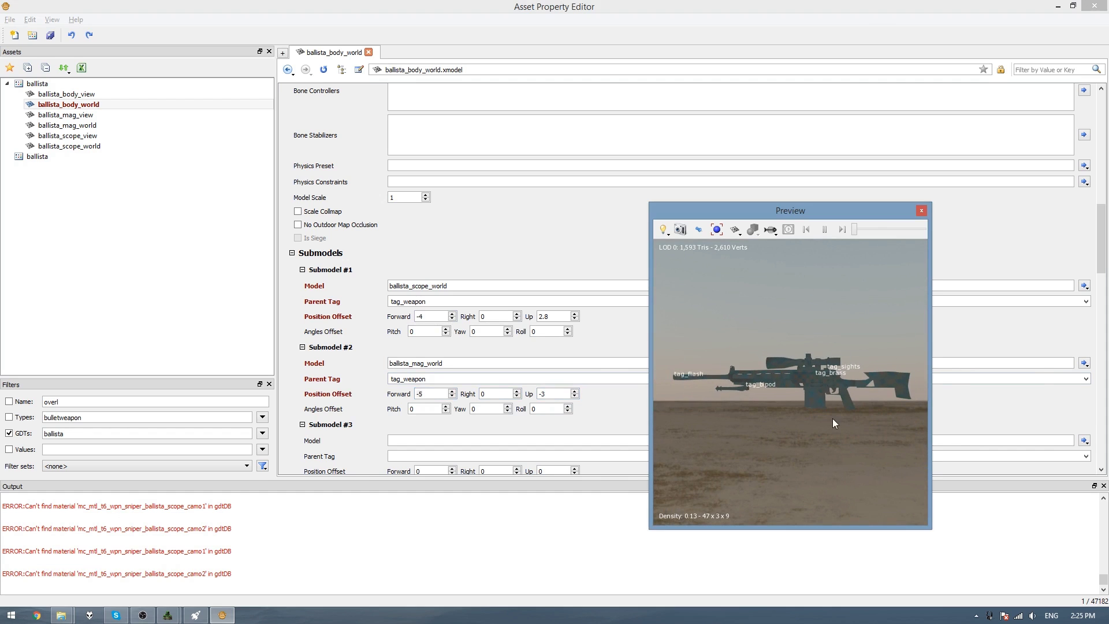
left_click_drag(833, 424, 771, 368)
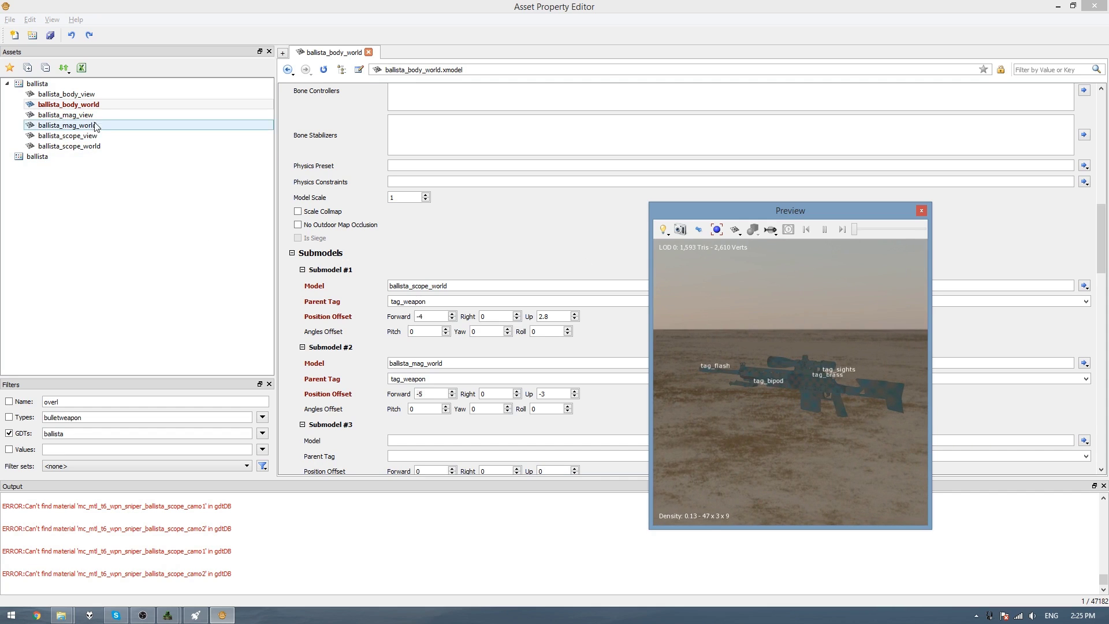